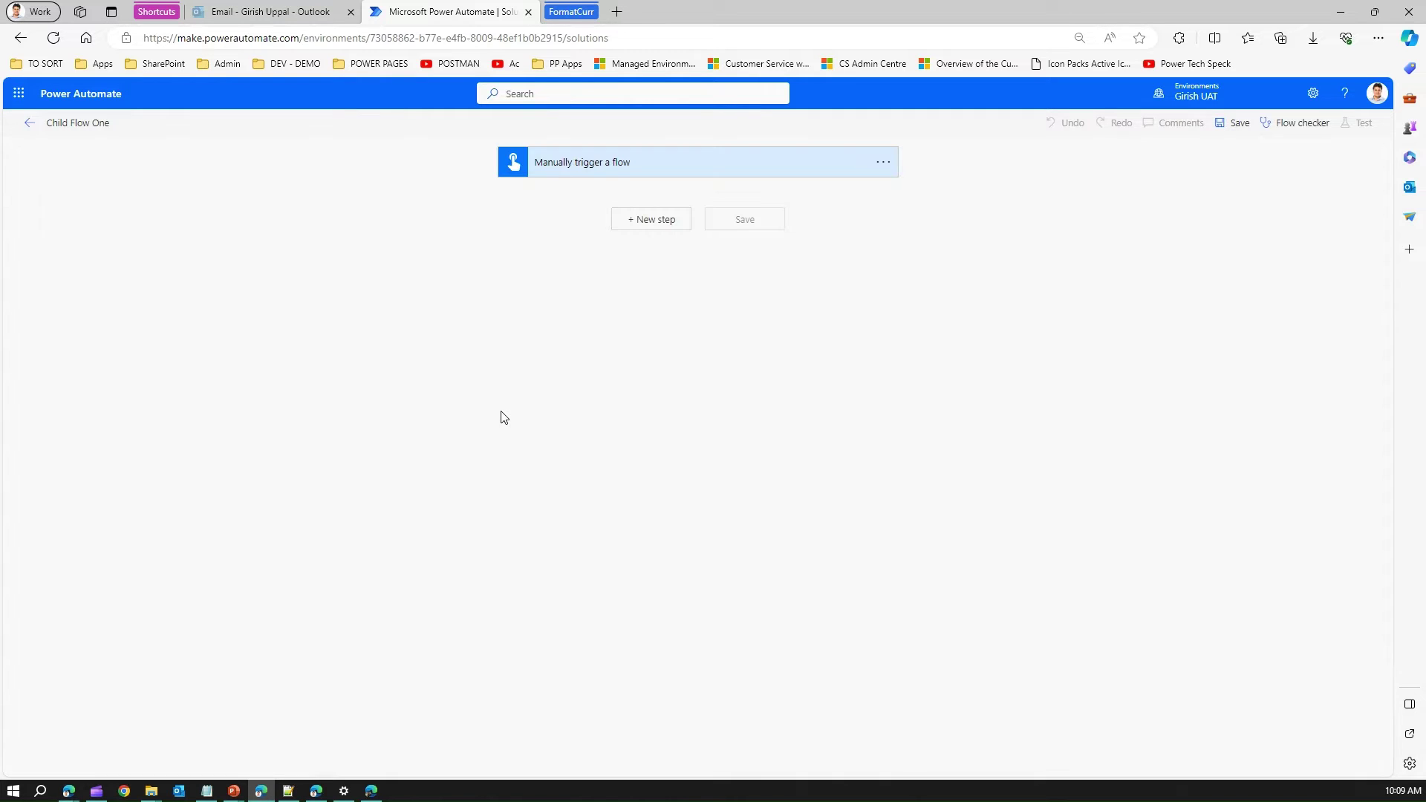
Add a Send an email (V2) step in Child Flow One addressed to yourself.
click(663, 222)
text(send email)
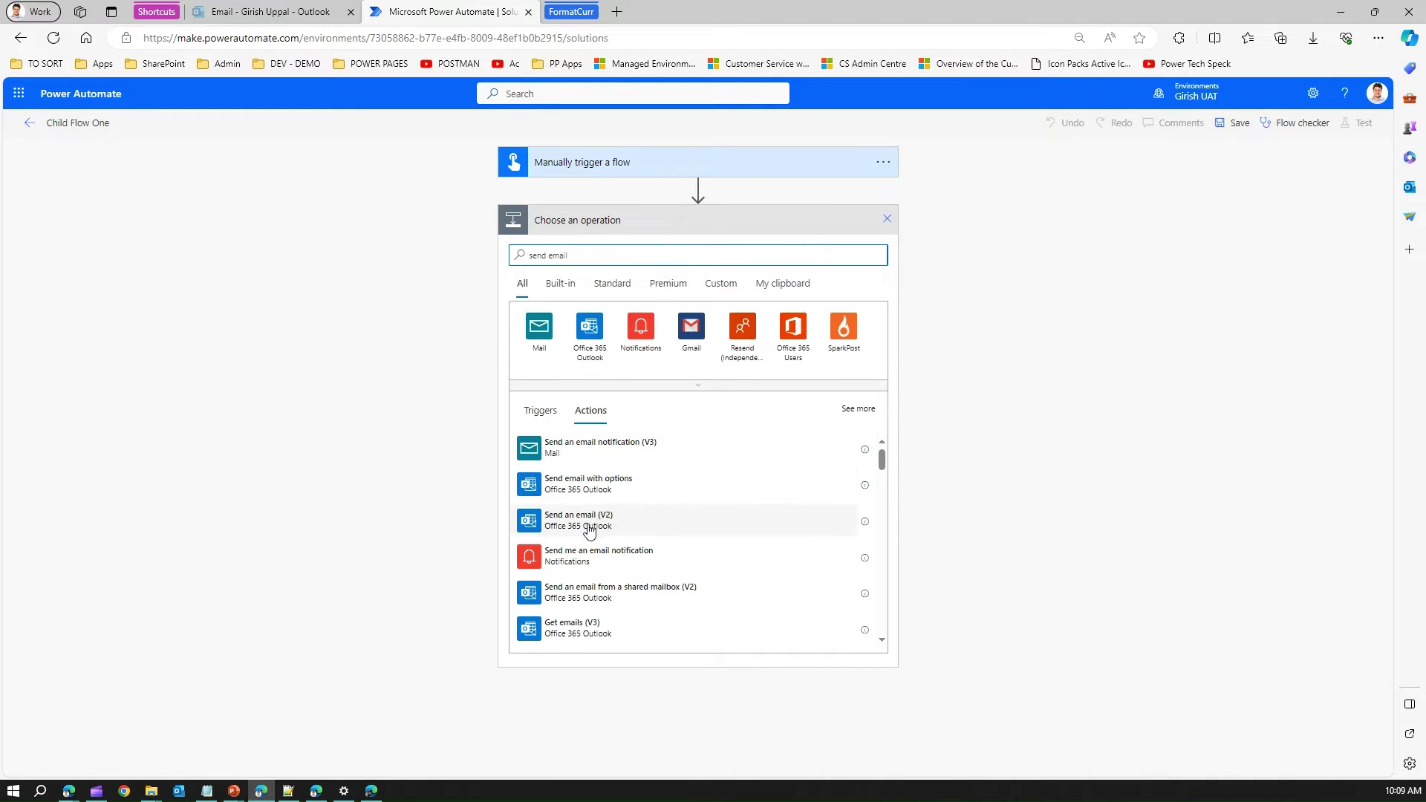
click(583, 523)
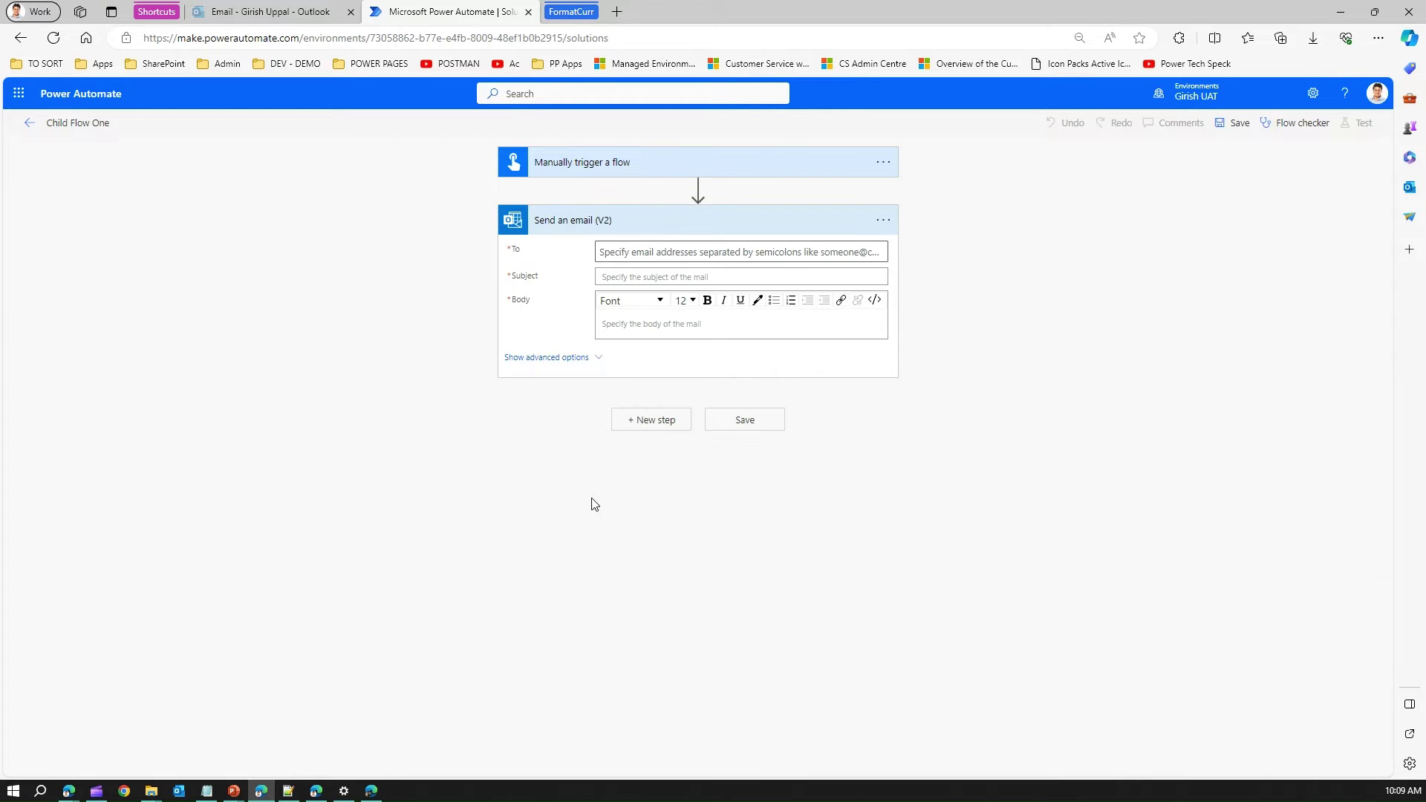
click(613, 273)
text(Girish Uppal)
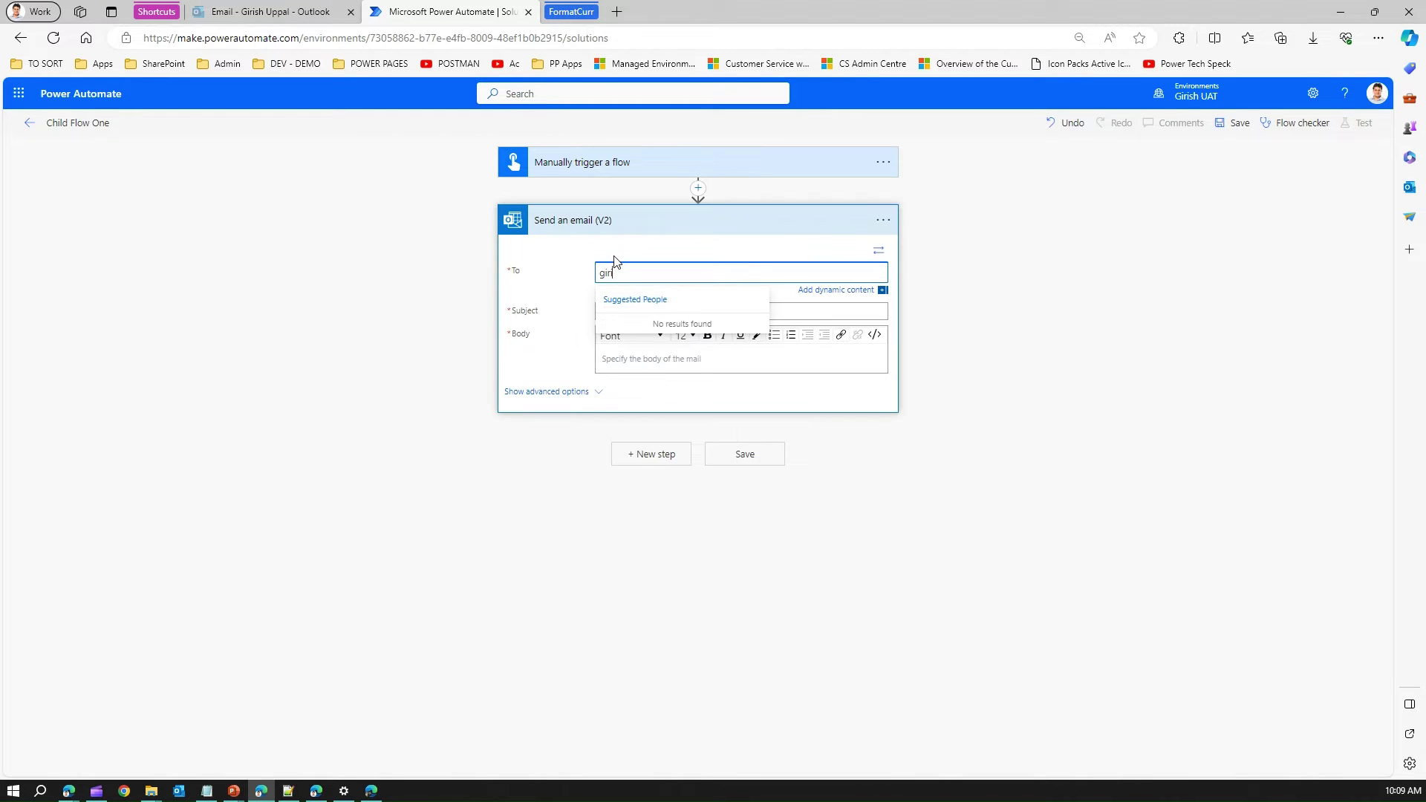
click(683, 334)
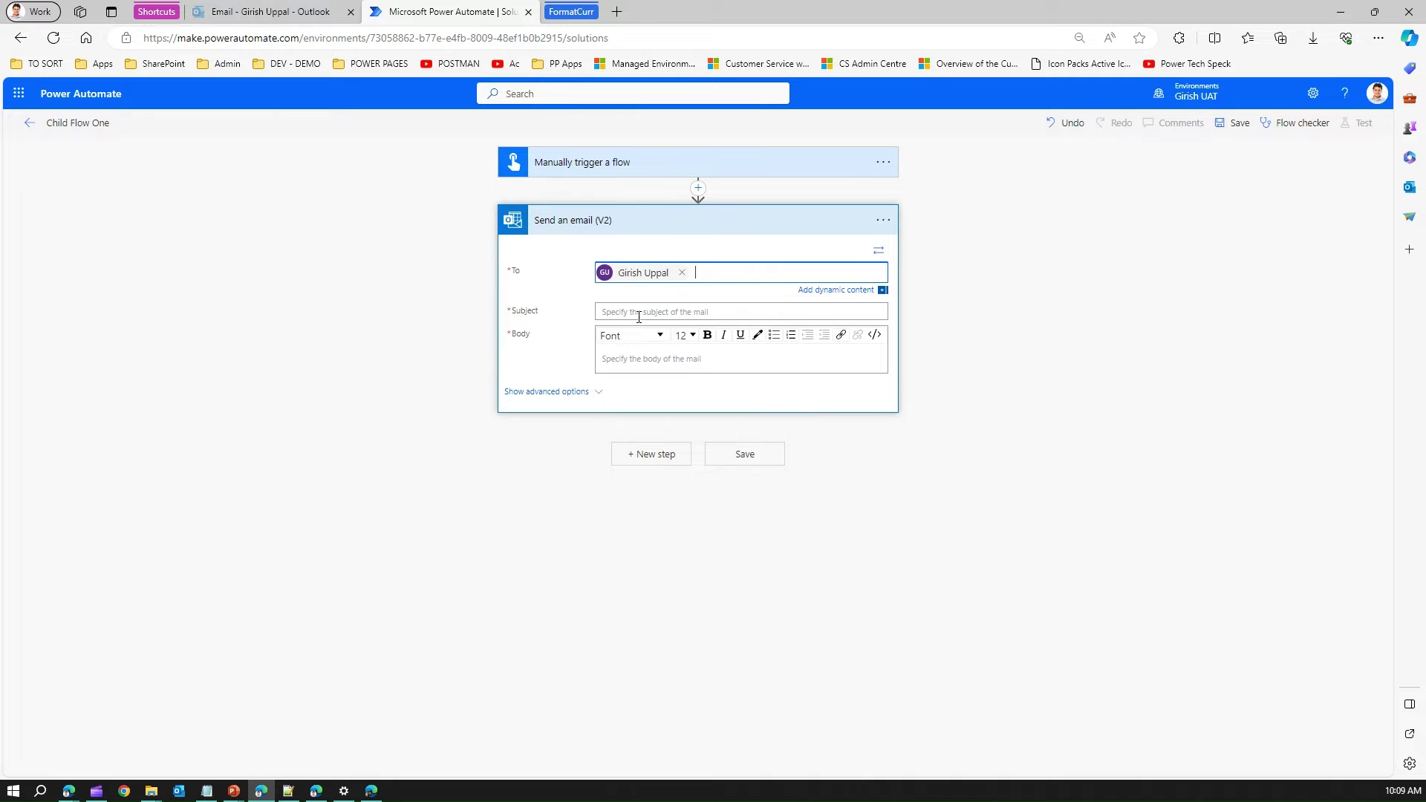
Set the email subject and body to 'Hello' and save Child Flow One.
key(Tab)
text(He)
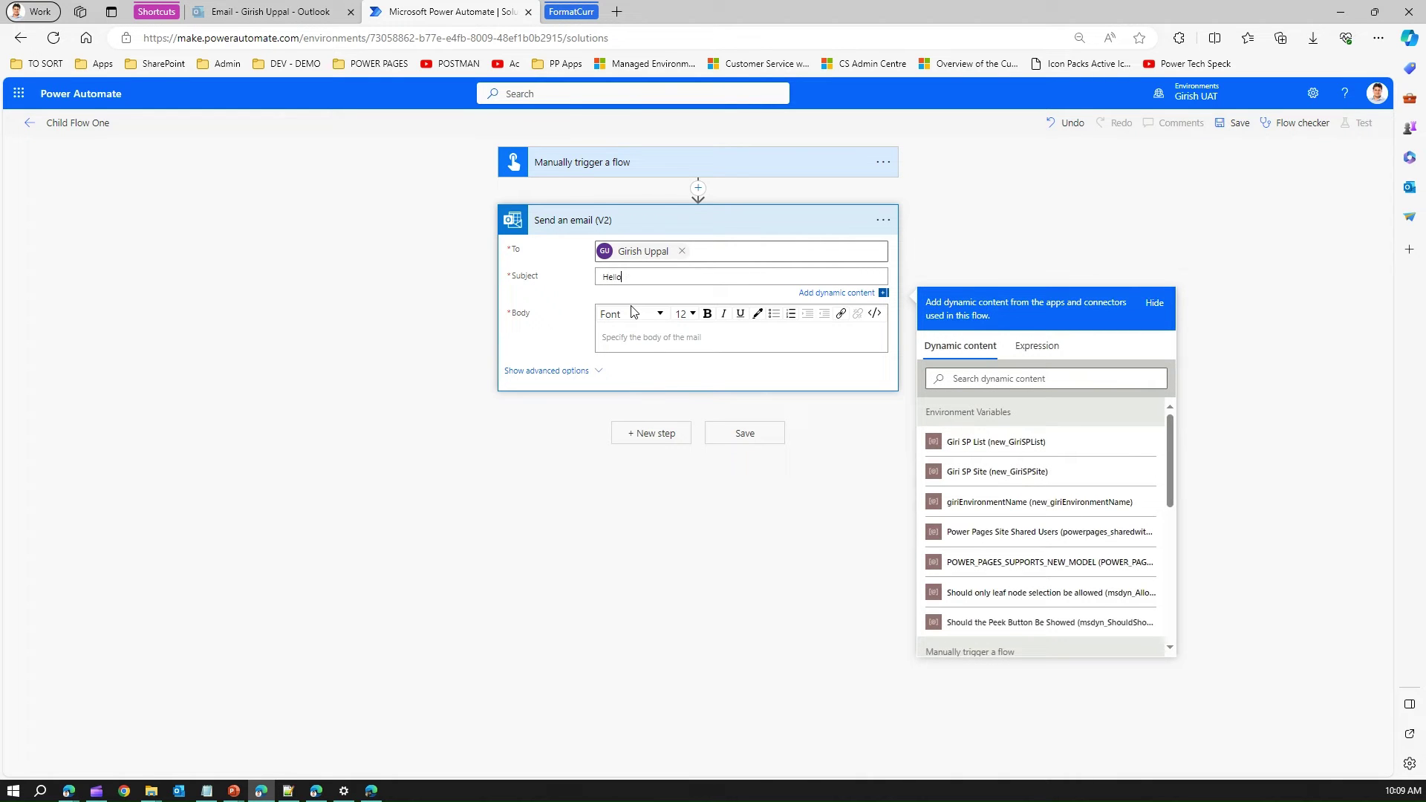
click(647, 339)
text(Hello)
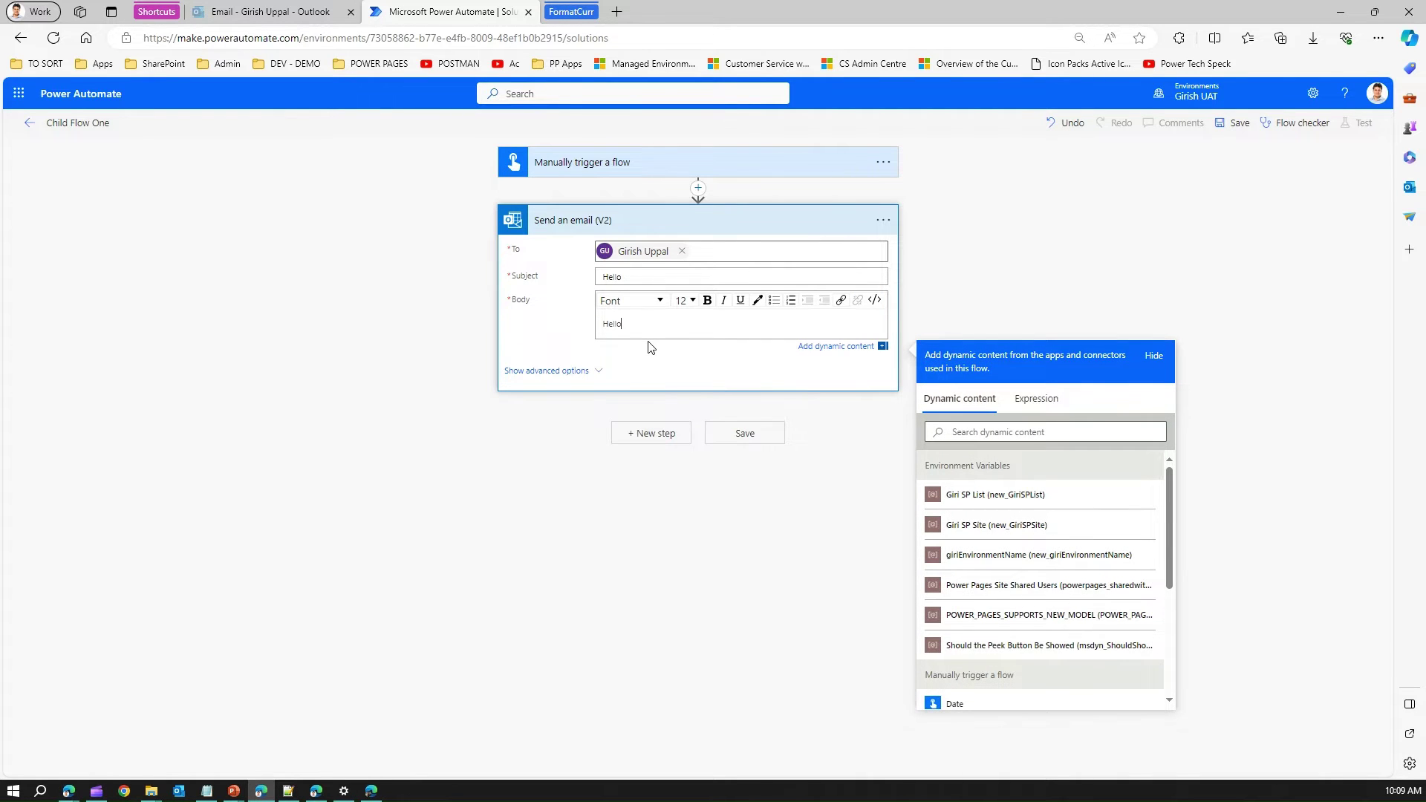
click(743, 434)
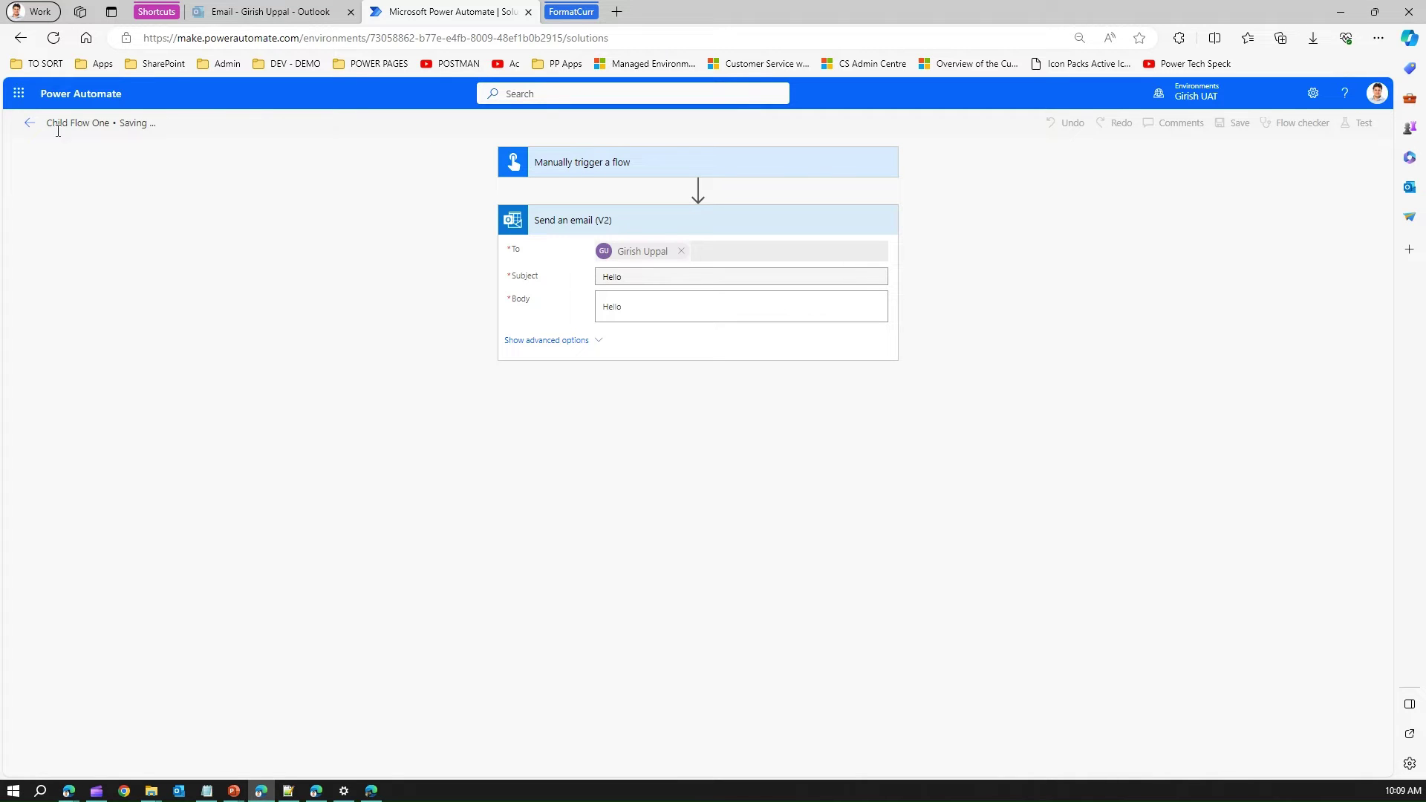
Duplicate the browser tab and bring the original back to the Parent Child Flow solution's objects.
right_click(408, 12)
click(493, 102)
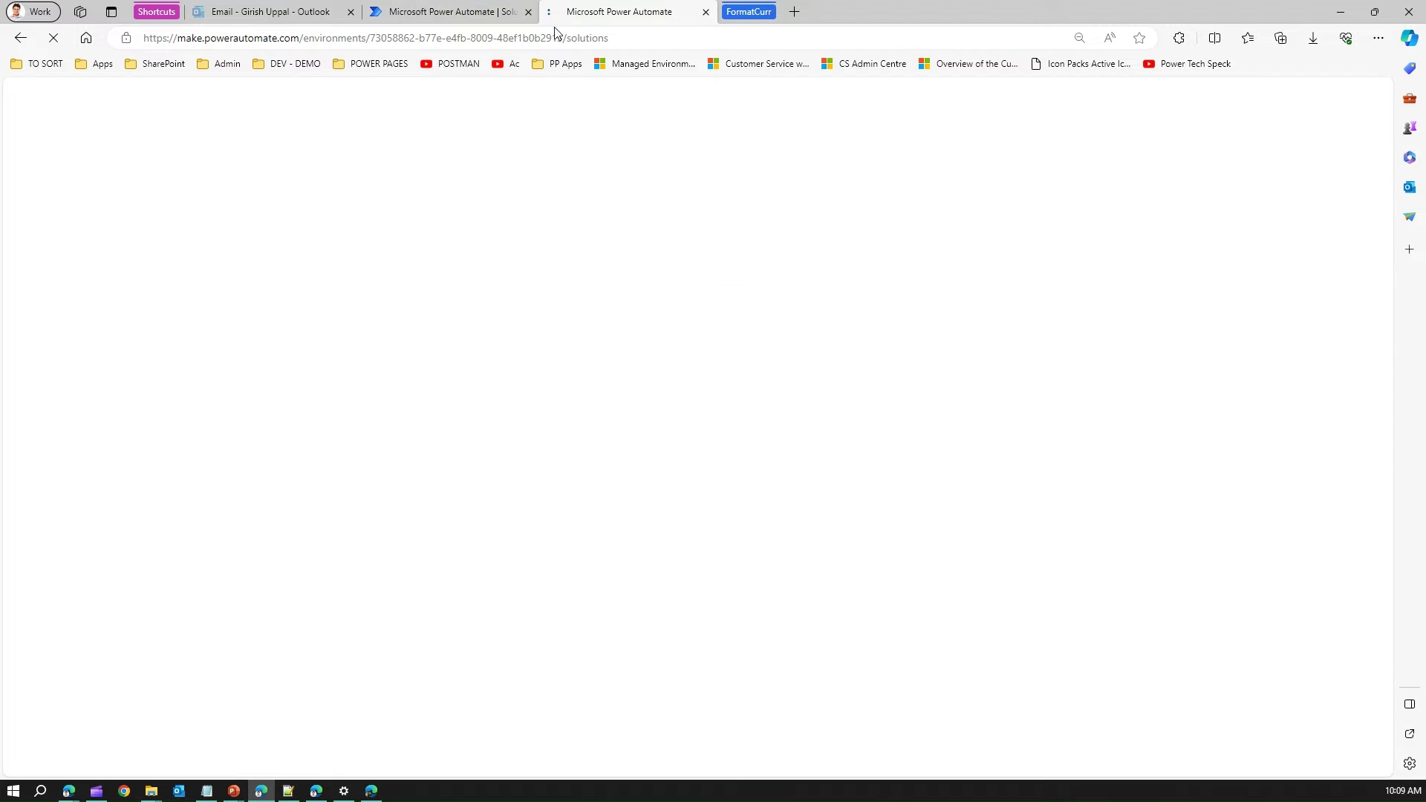
click(481, 14)
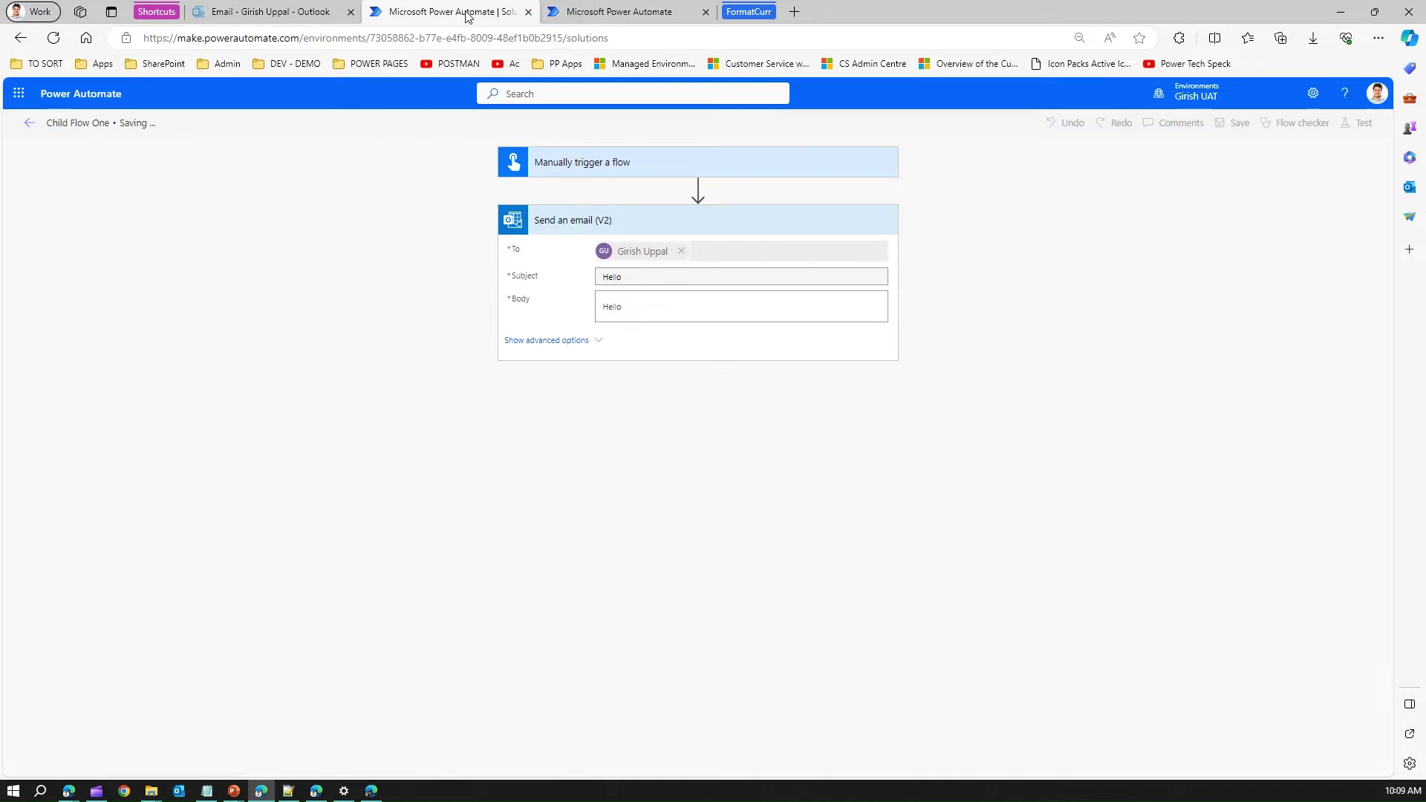
click(28, 126)
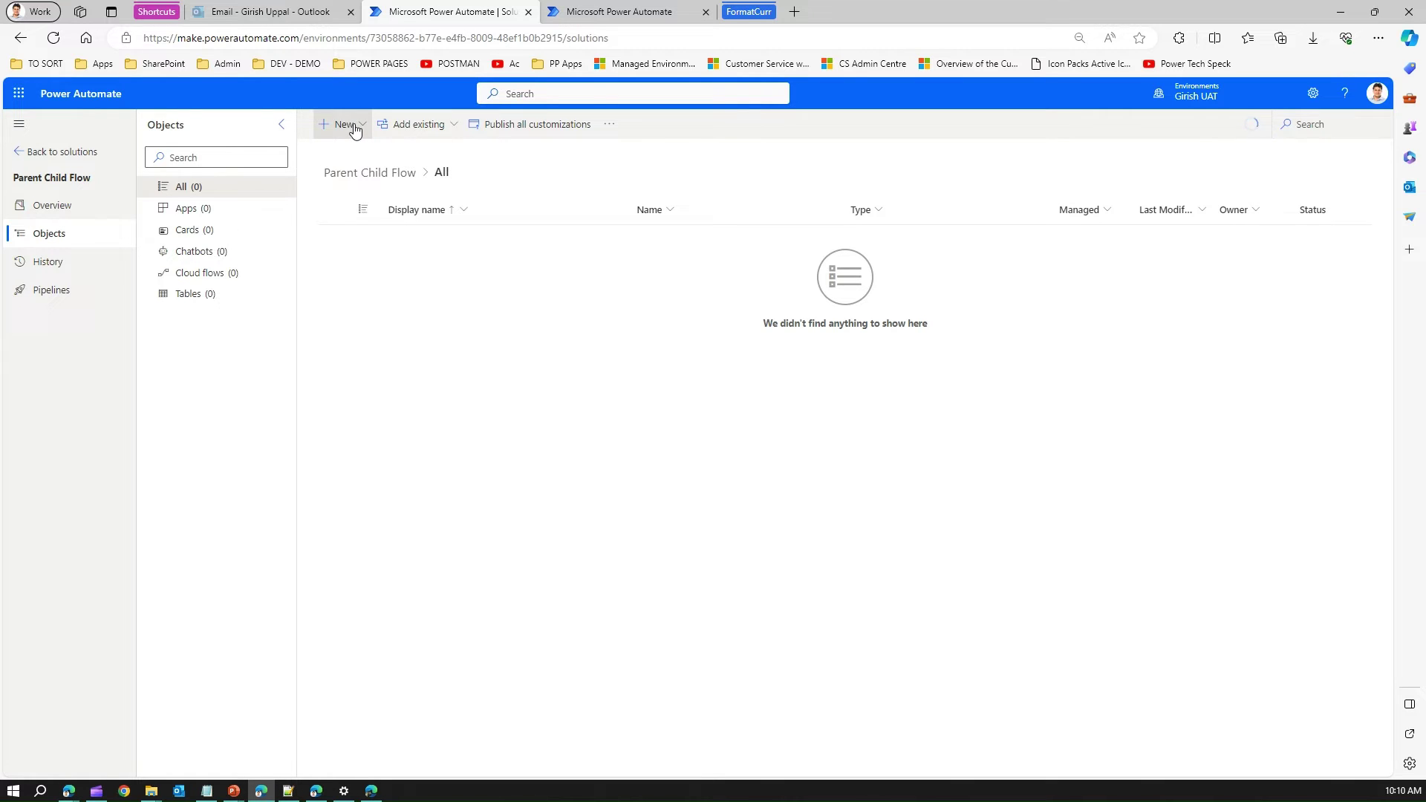
click(641, 11)
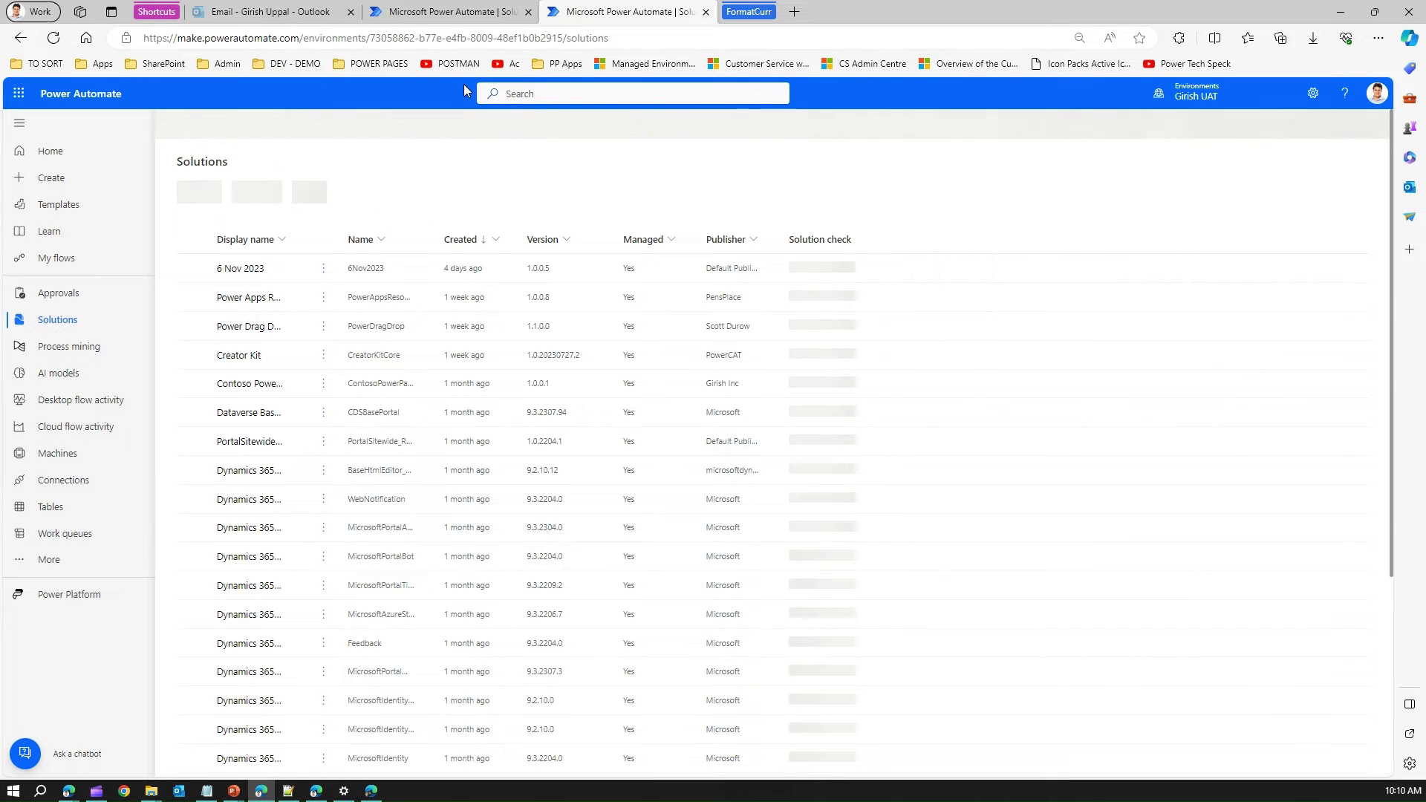
click(421, 9)
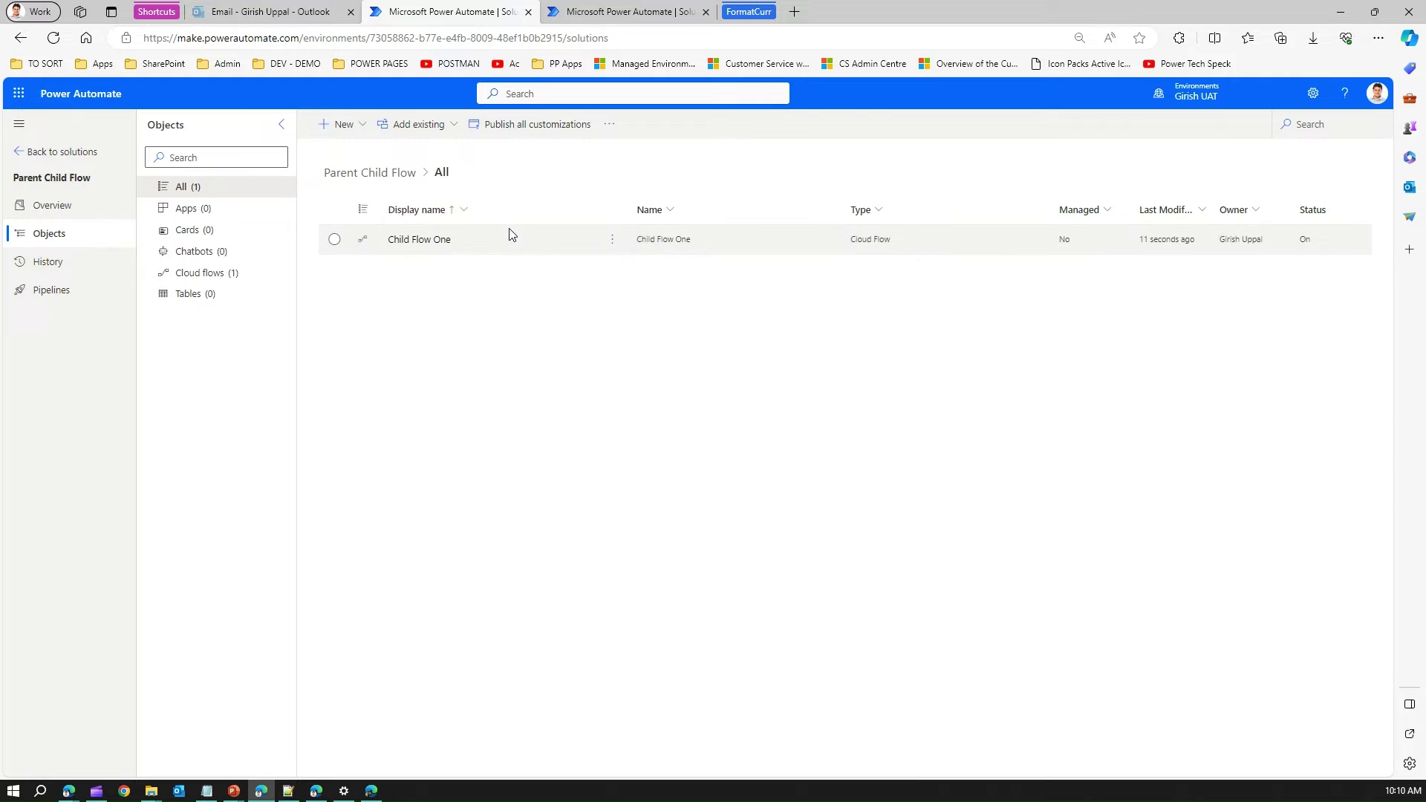
Create an instant cloud flow named 'Parent Flow One' using the Manually trigger a flow trigger.
click(364, 126)
mouse_move(385, 179)
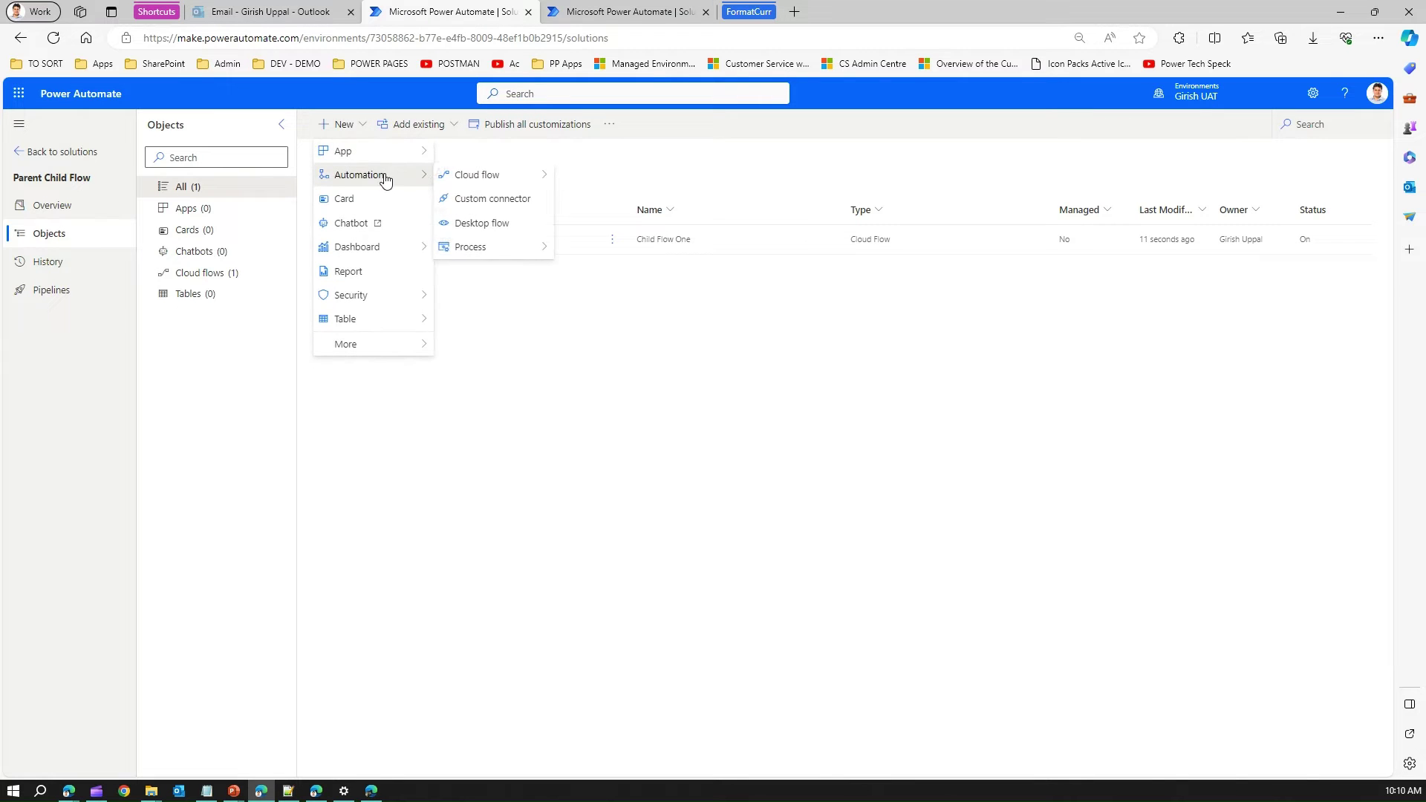
mouse_move(483, 177)
click(596, 197)
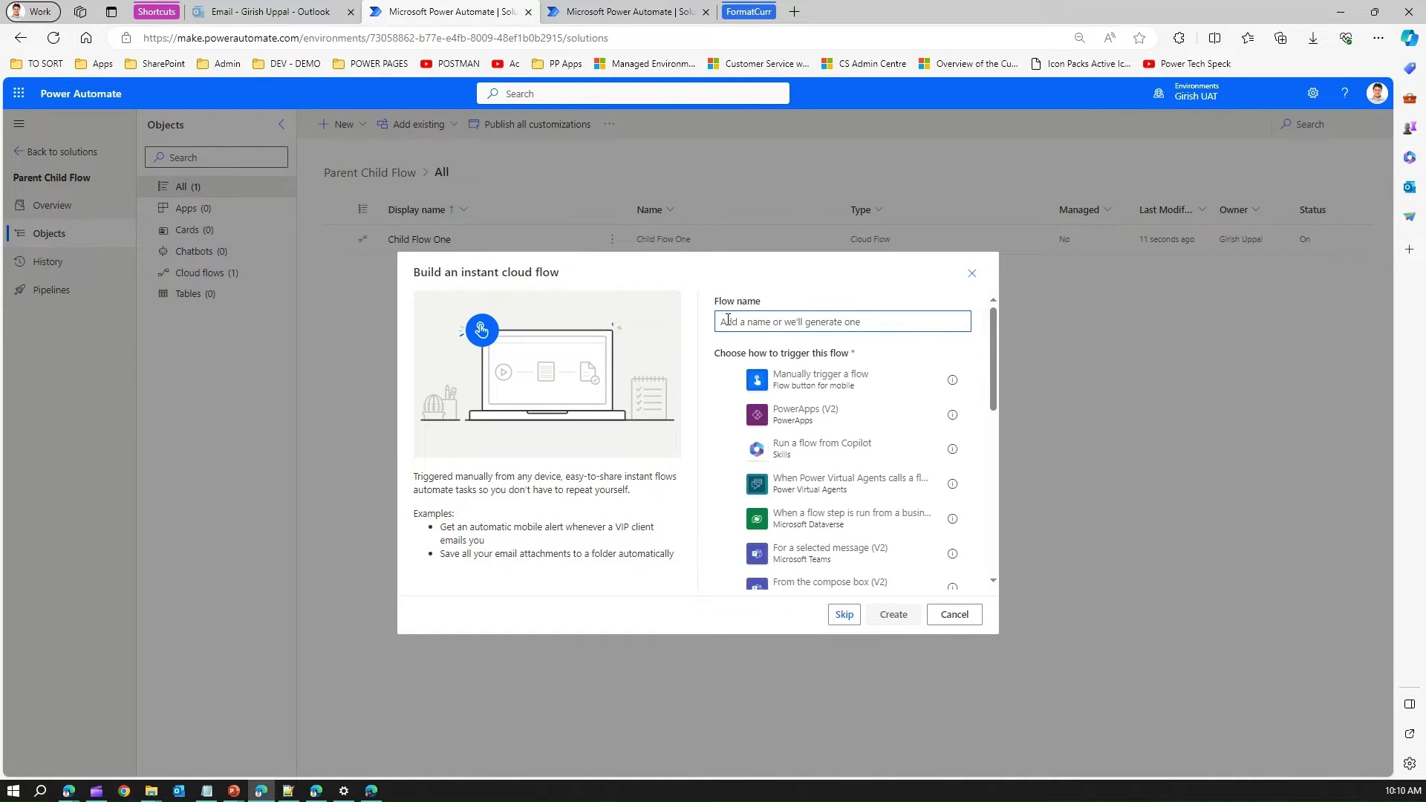
text(Parent Flow One)
click(891, 382)
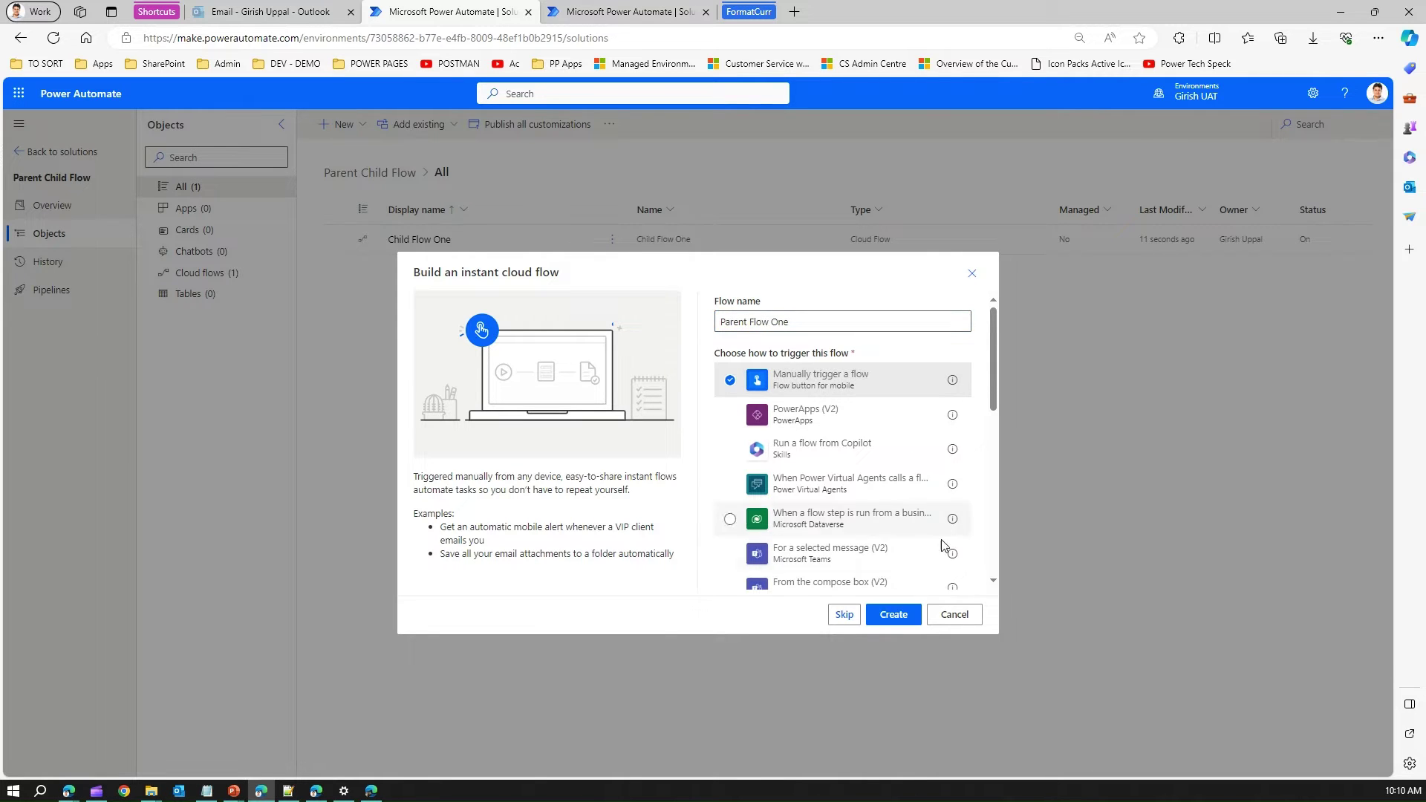
click(910, 614)
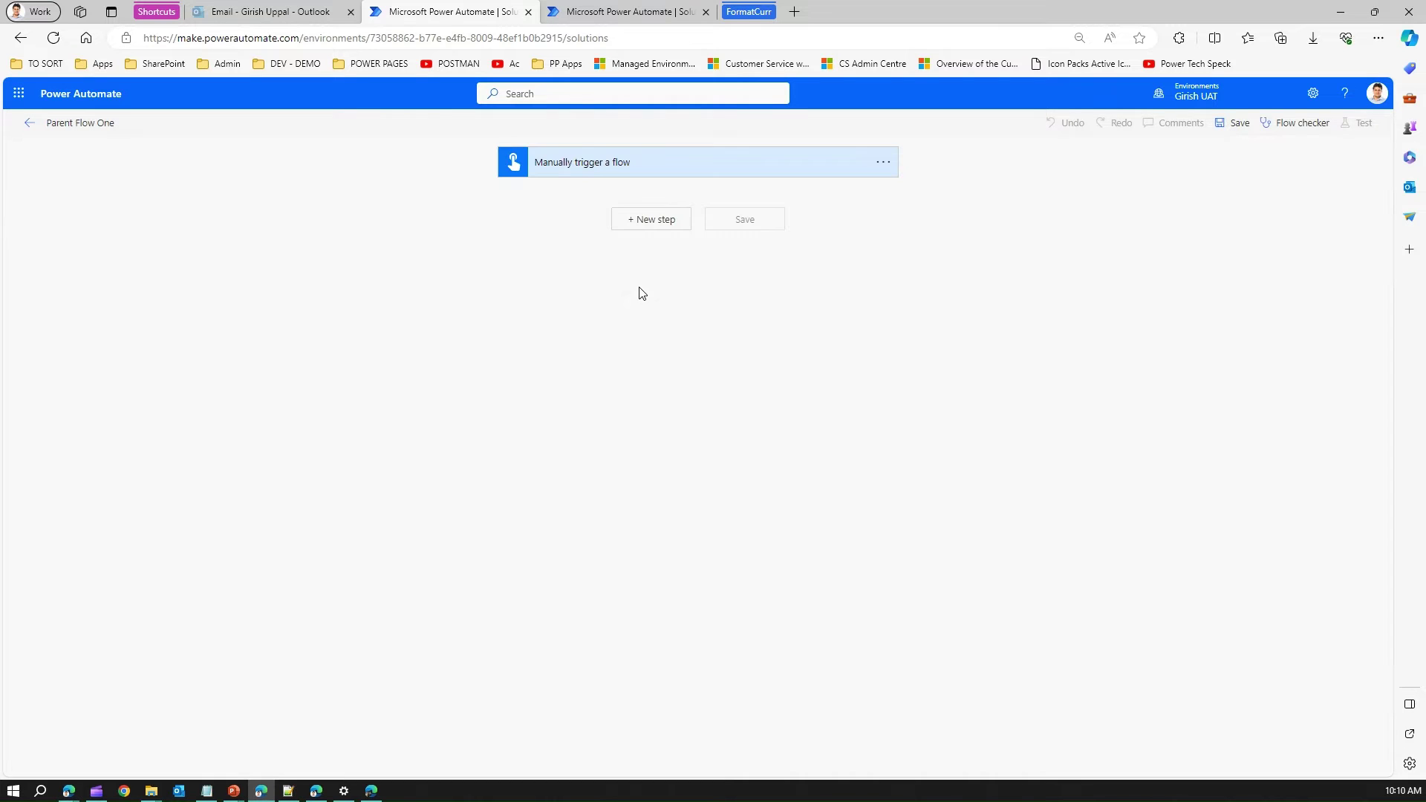
Add a Compose action after the manual trigger with input [1,2,3,4].
click(651, 220)
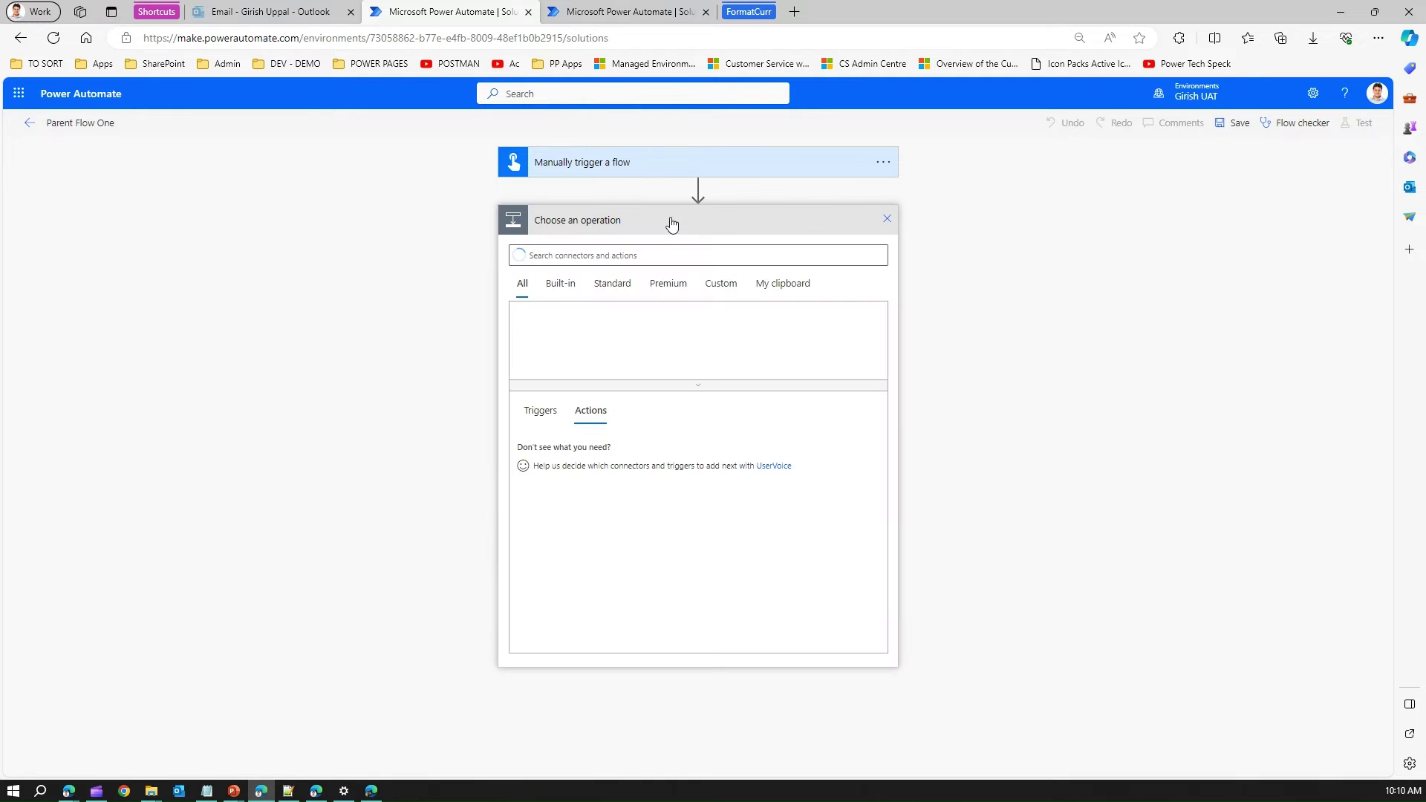
text(compose)
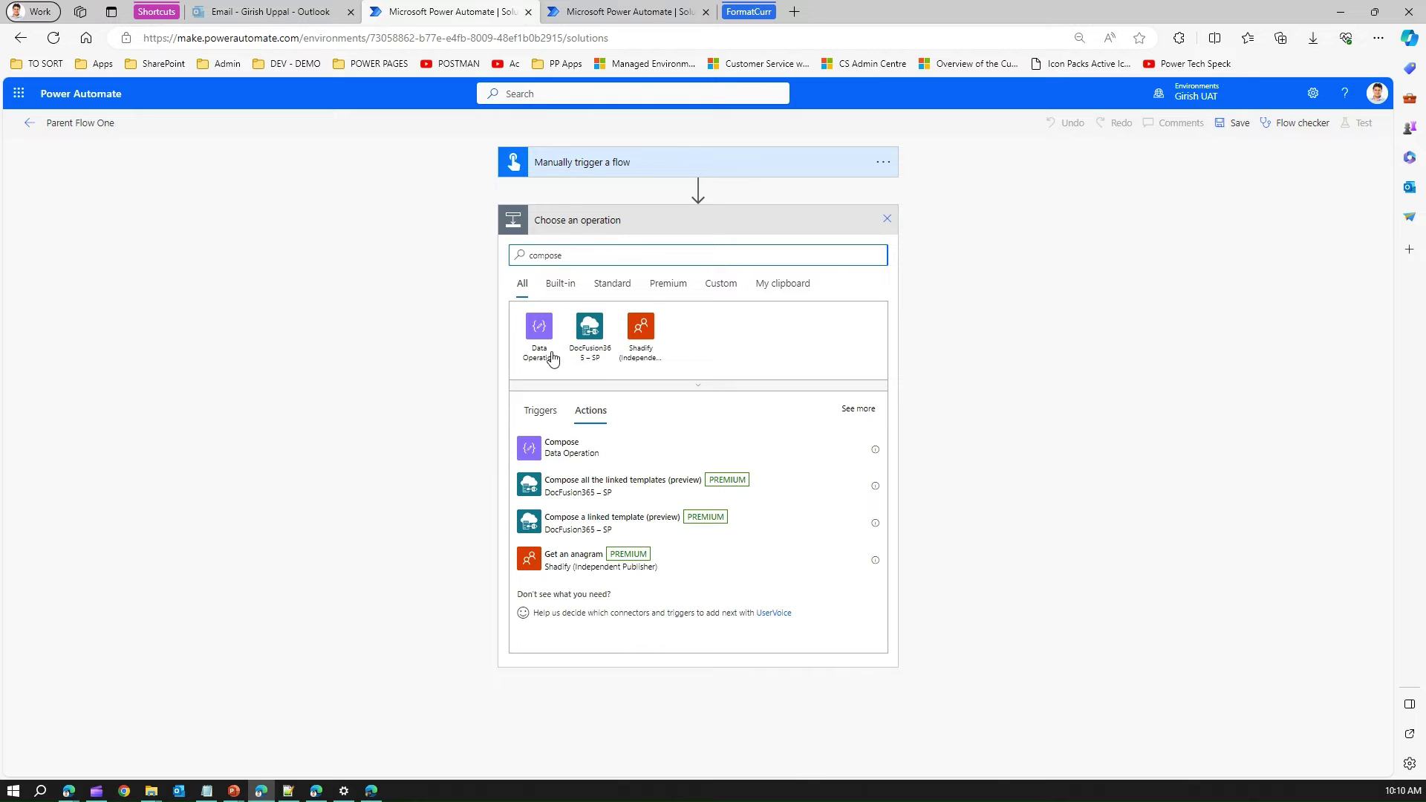
click(557, 460)
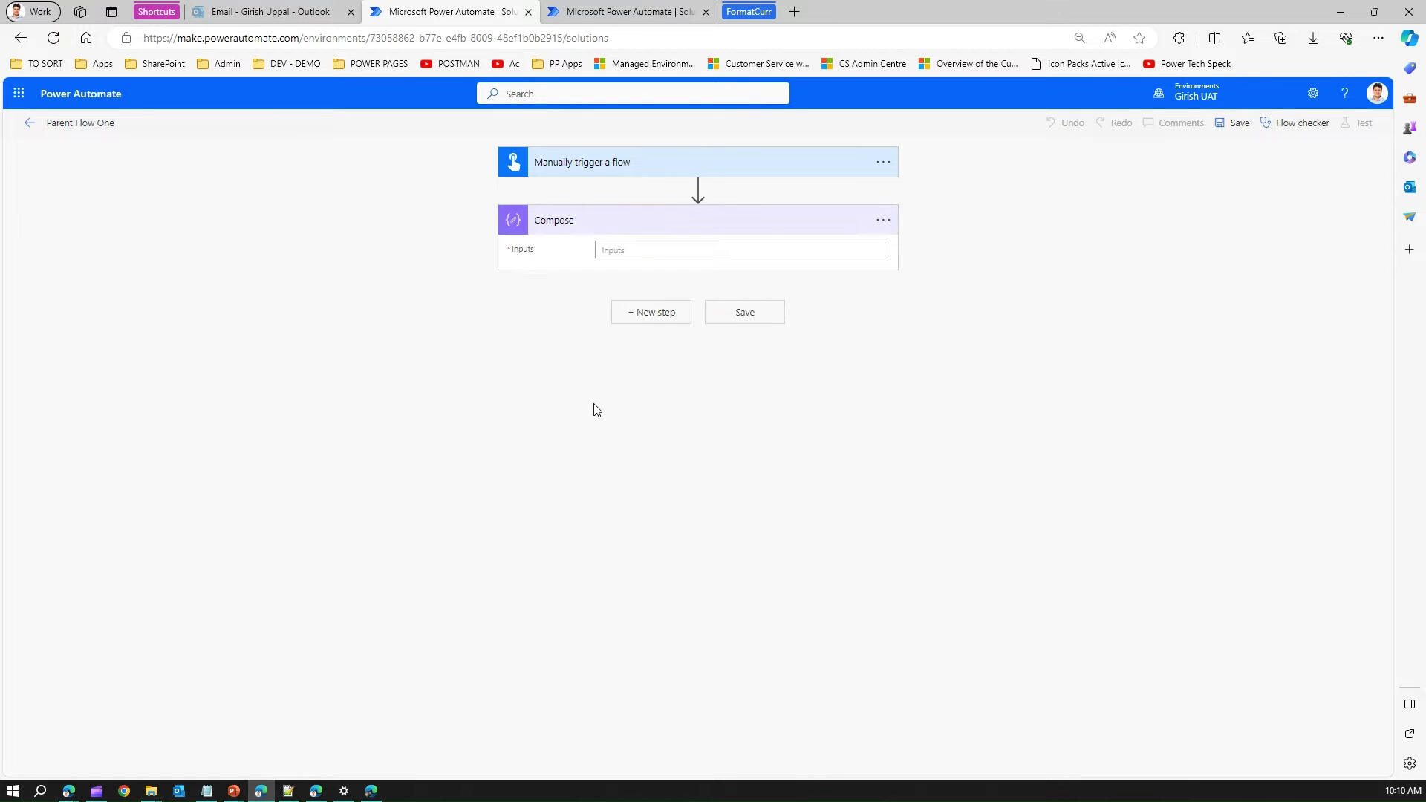
click(621, 251)
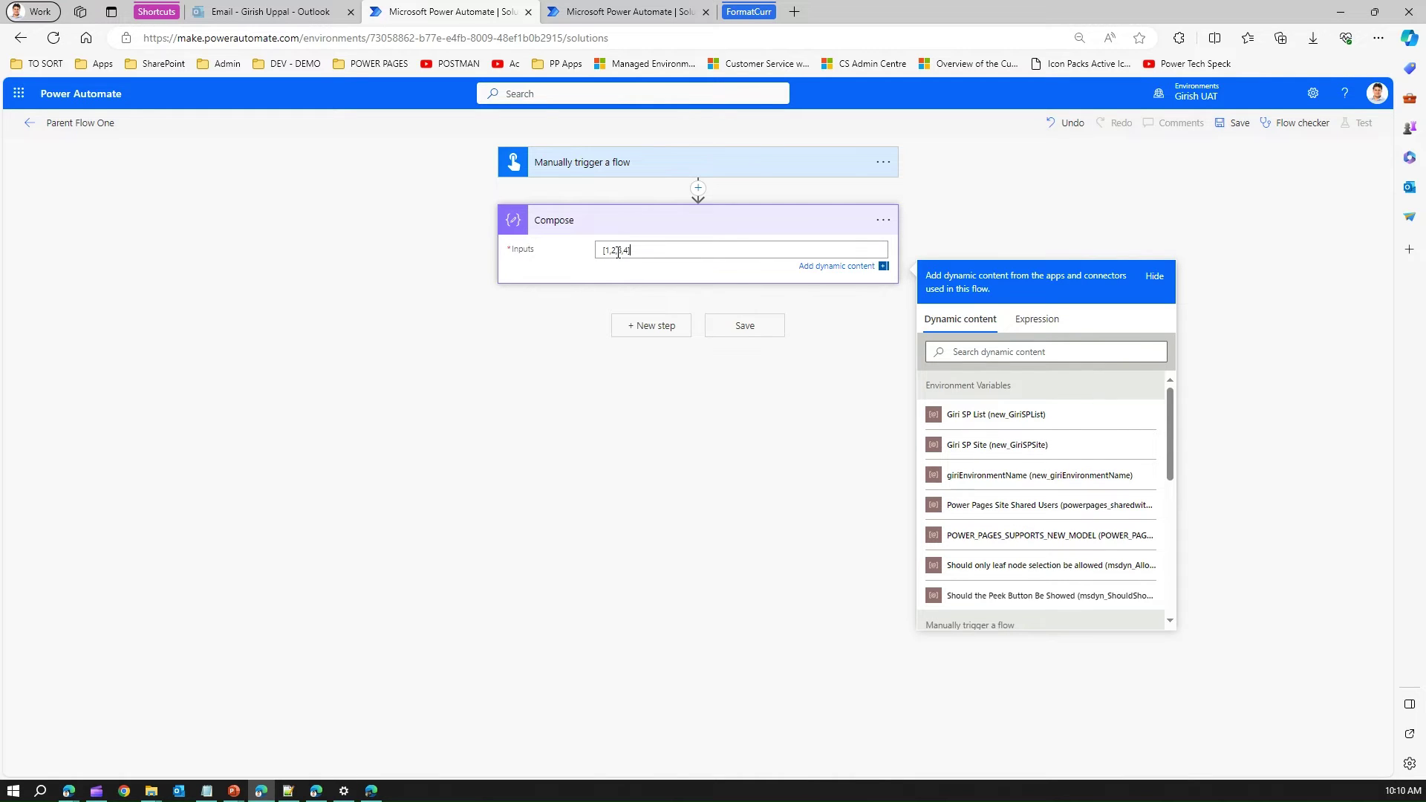
Add an Initialize variable step declaring Boolean varStatus with value true, then save.
click(669, 332)
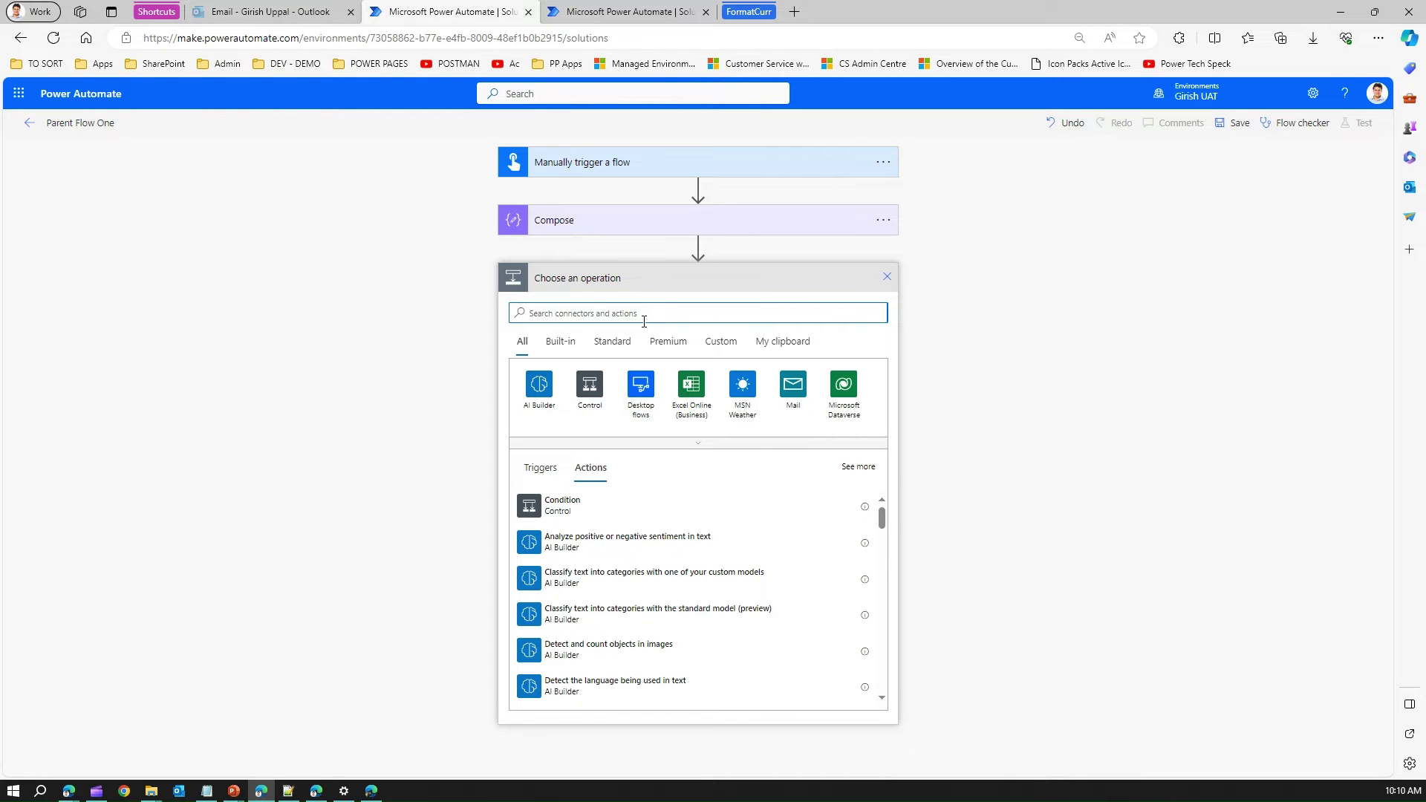
click(644, 321)
text(initia)
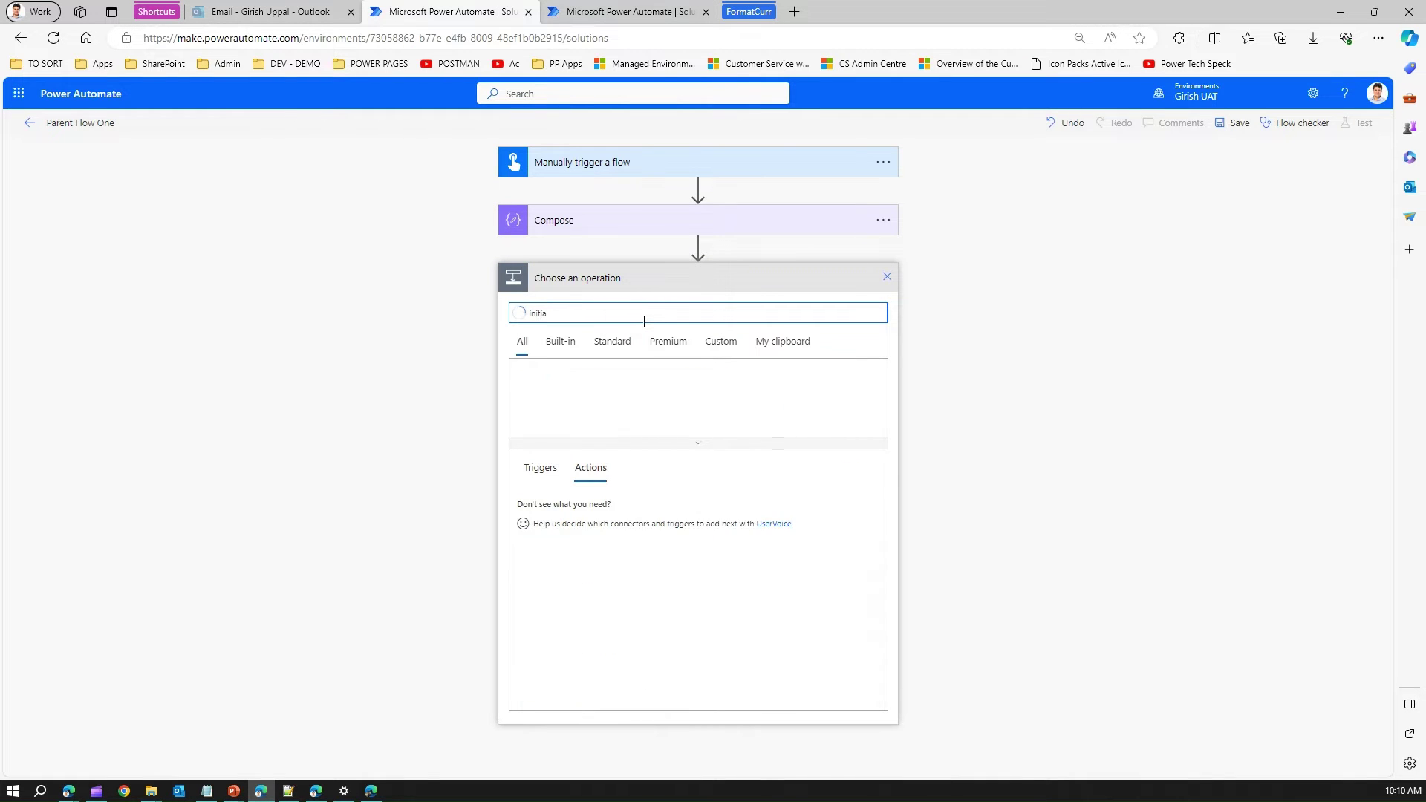
click(572, 547)
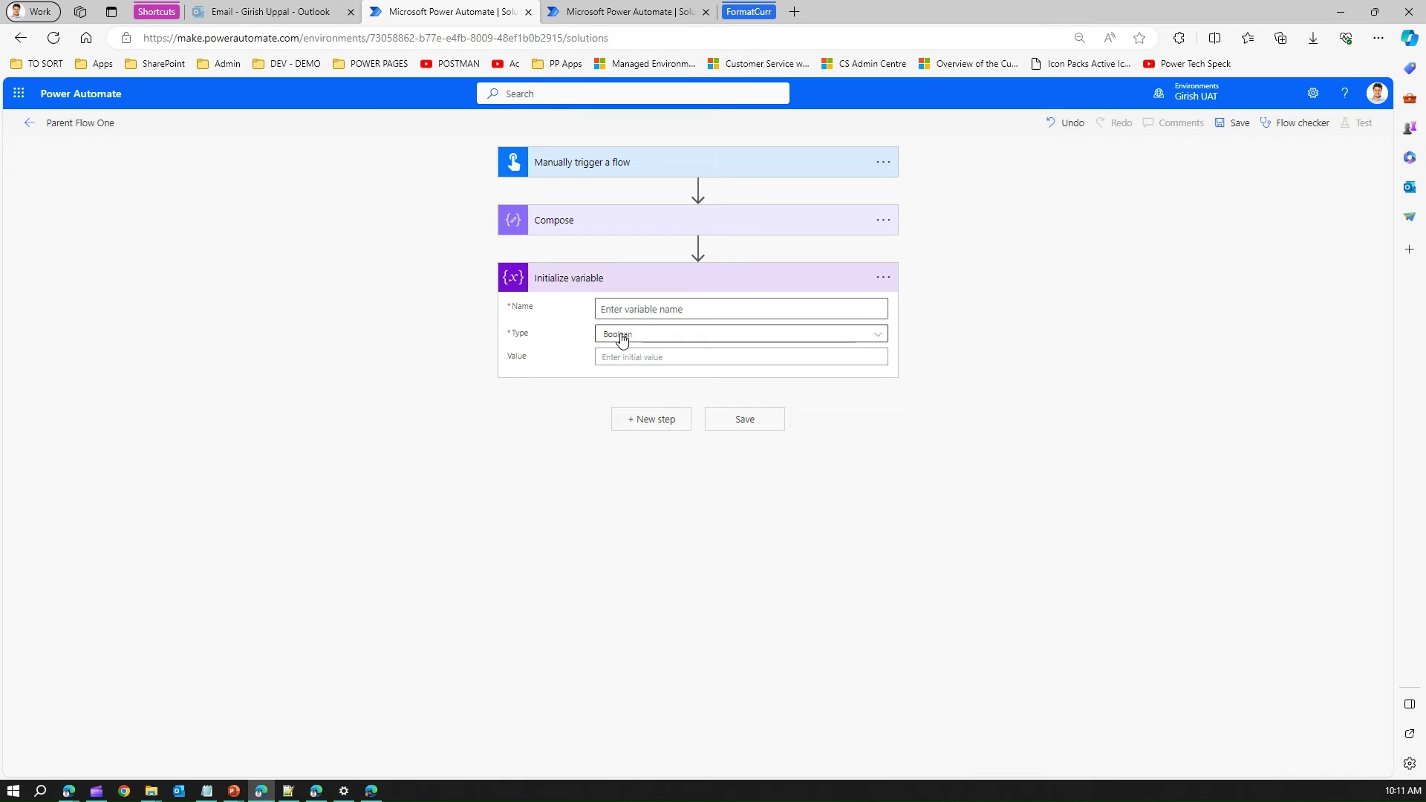
click(628, 311)
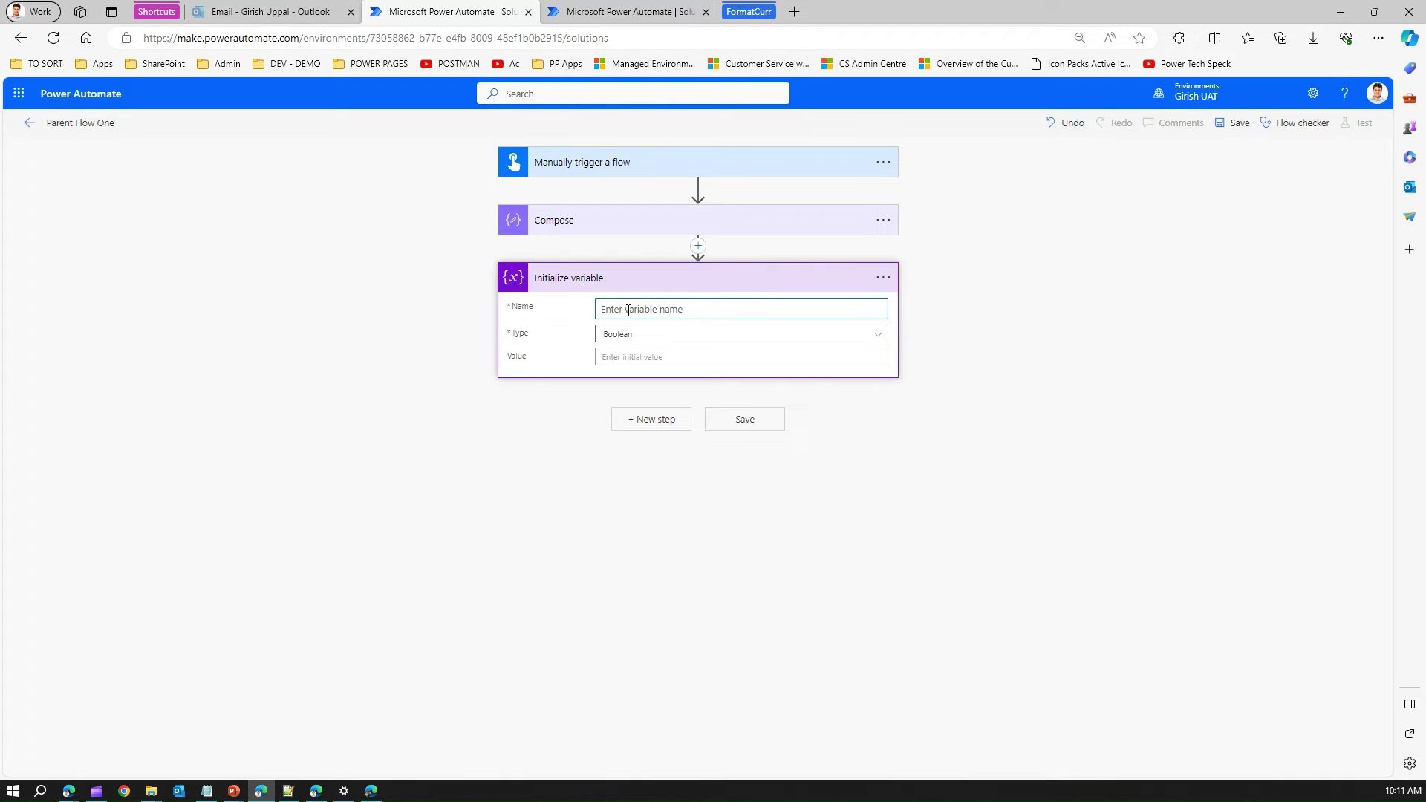
text(varStatus)
click(605, 357)
text(true)
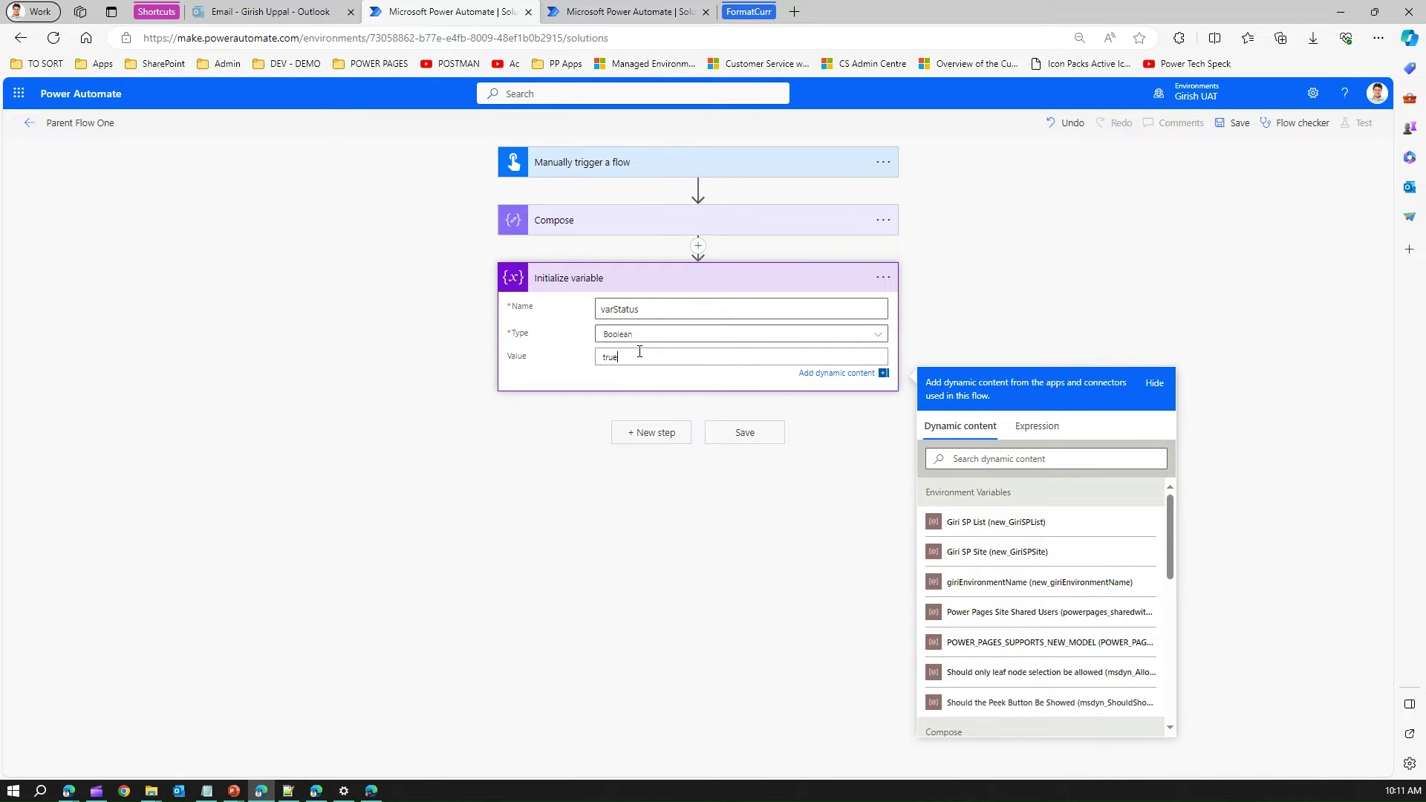
click(743, 434)
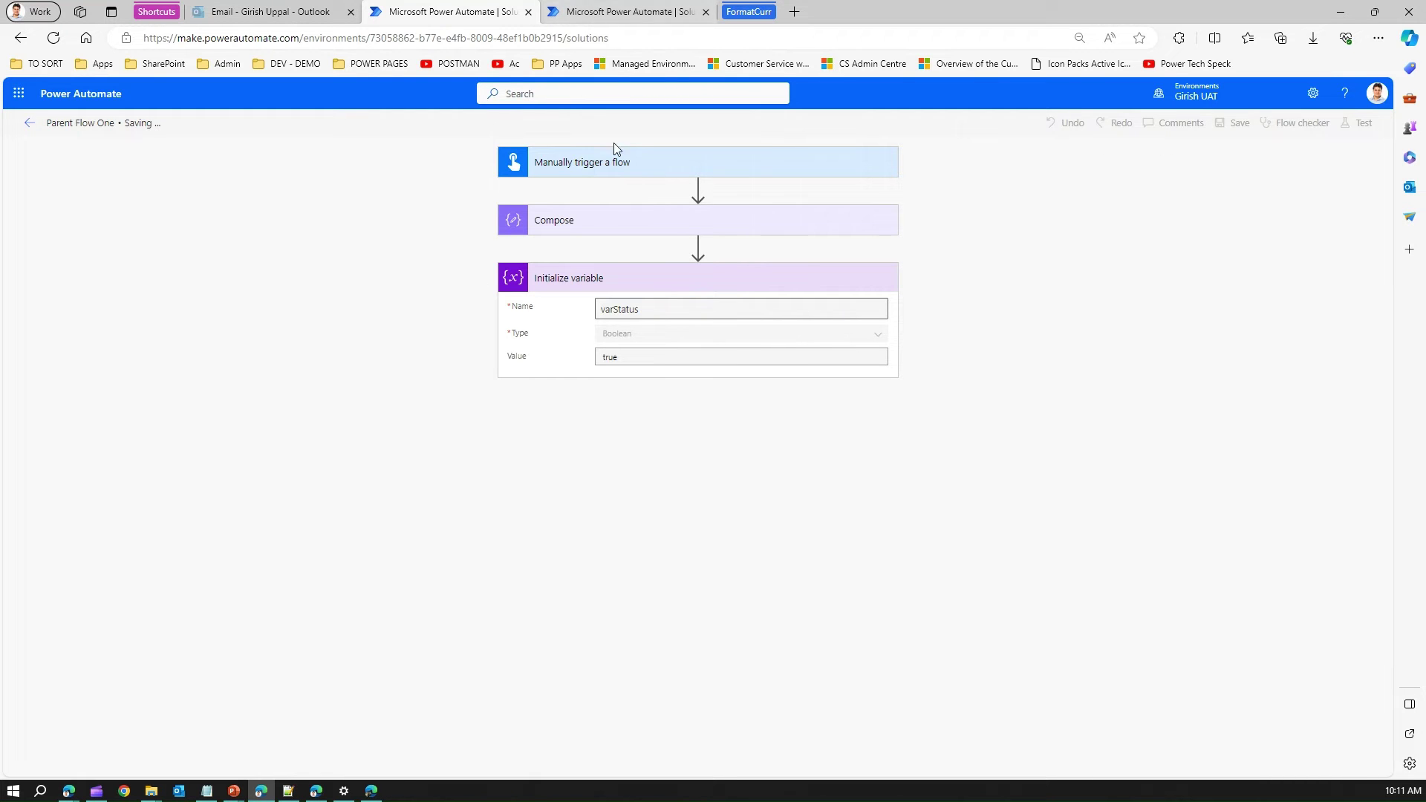
Open Child Flow One from the Parent Child Flow solution in the editor in a separate tab.
click(594, 13)
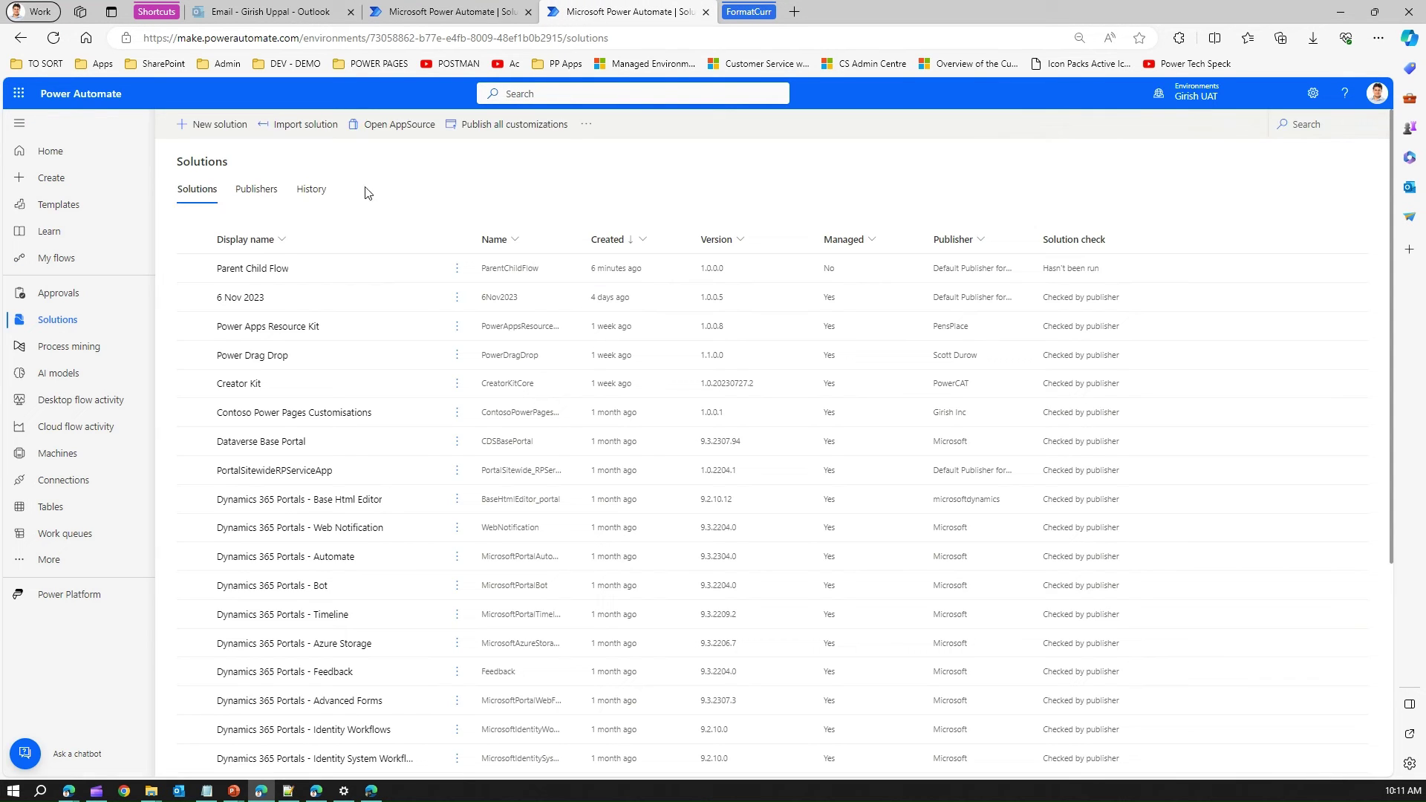
click(260, 274)
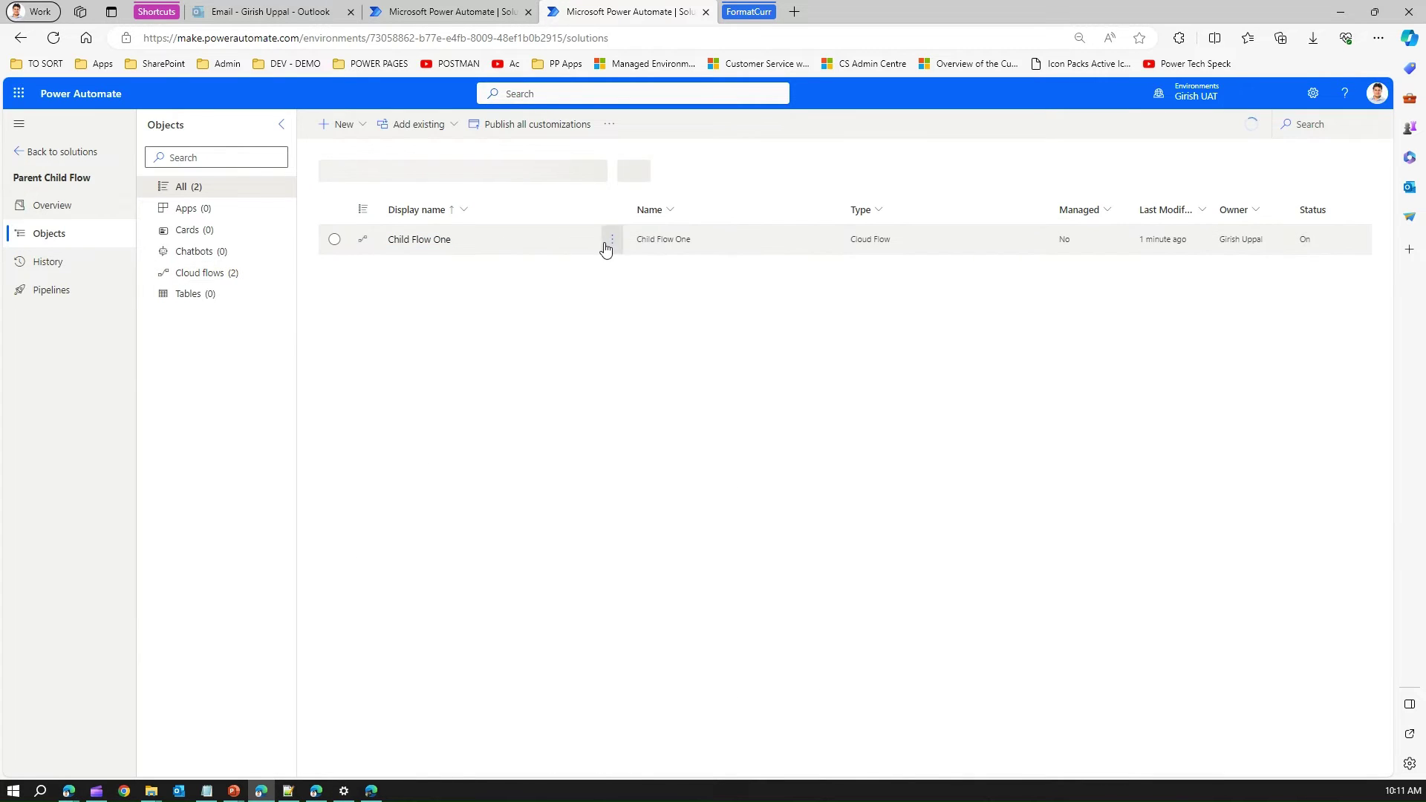
click(413, 243)
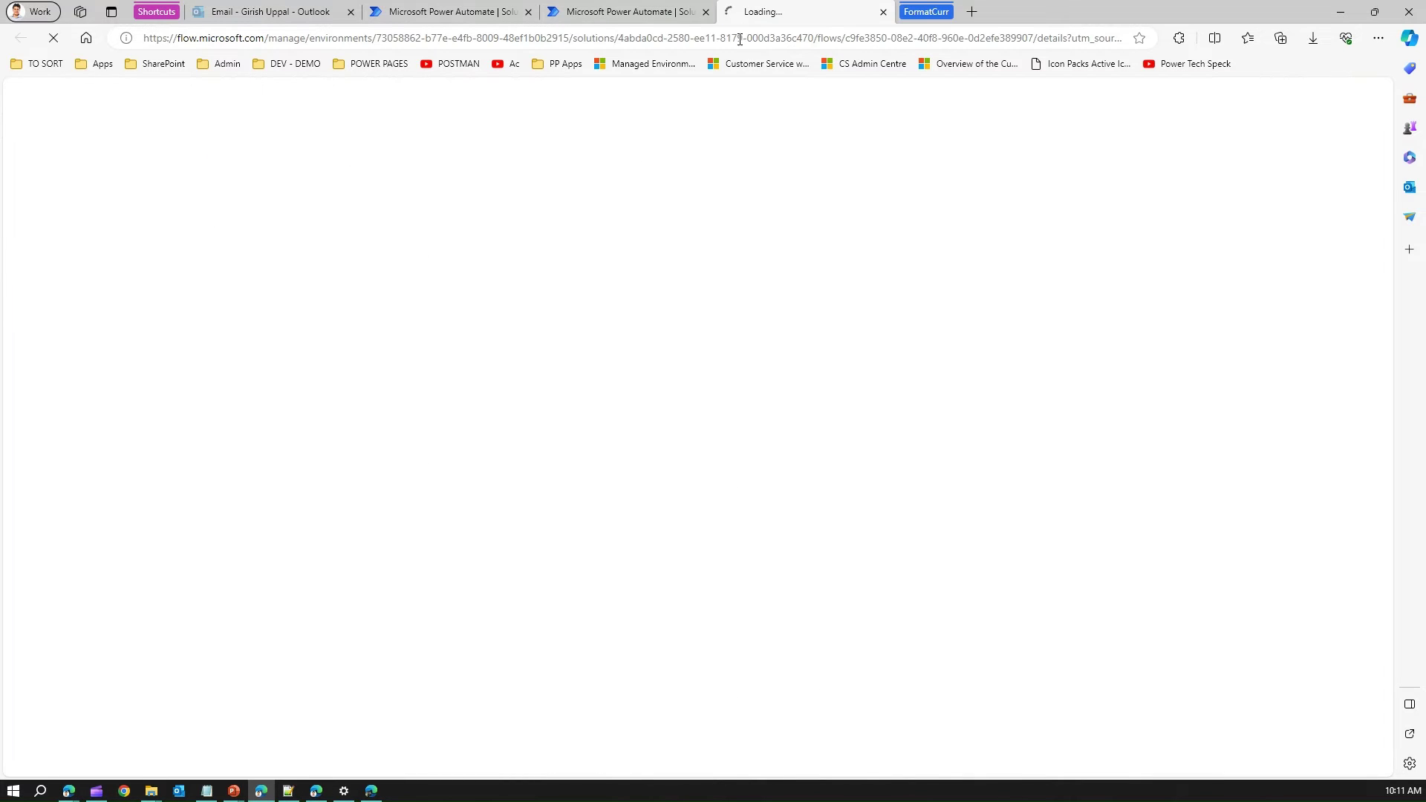
drag(765, 11, 623, 12)
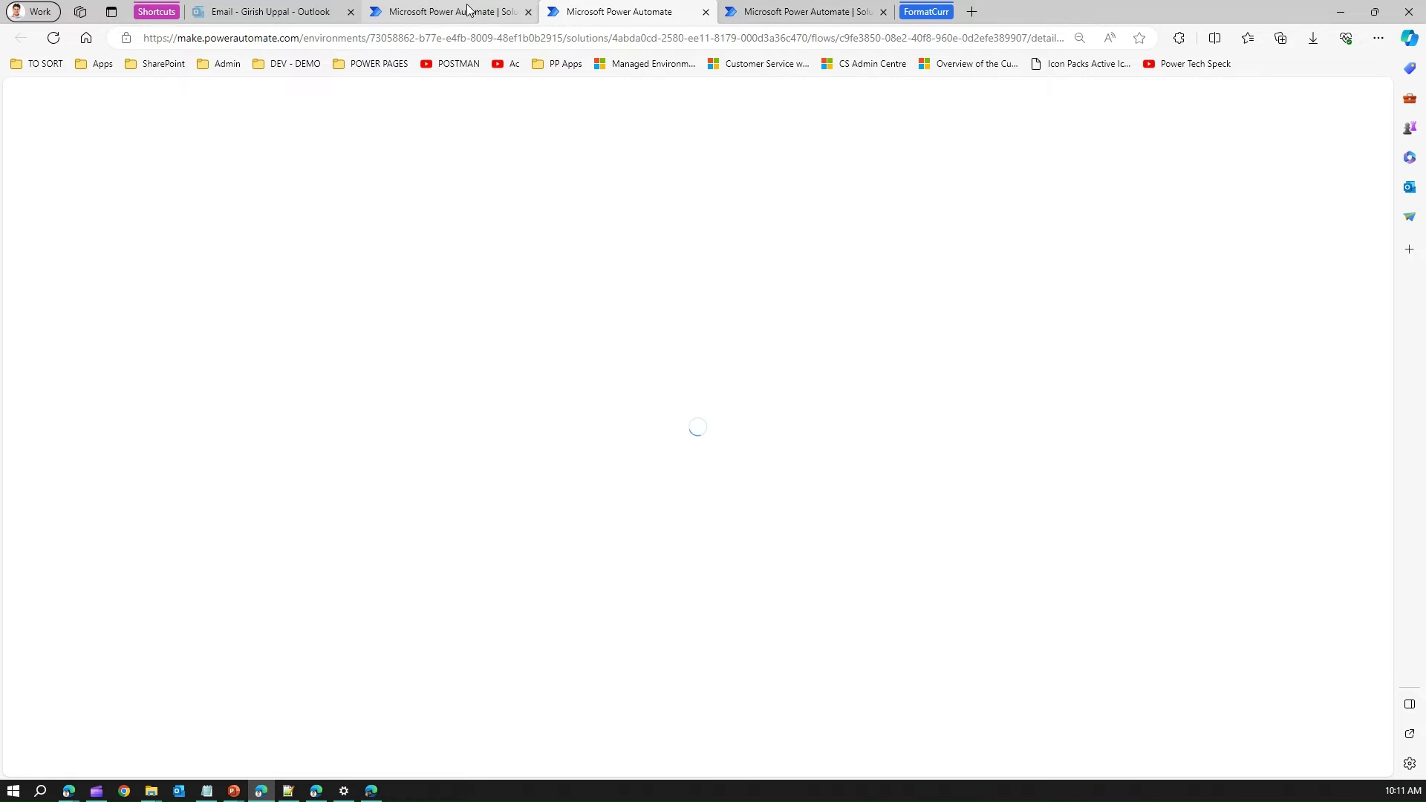
click(468, 10)
click(623, 12)
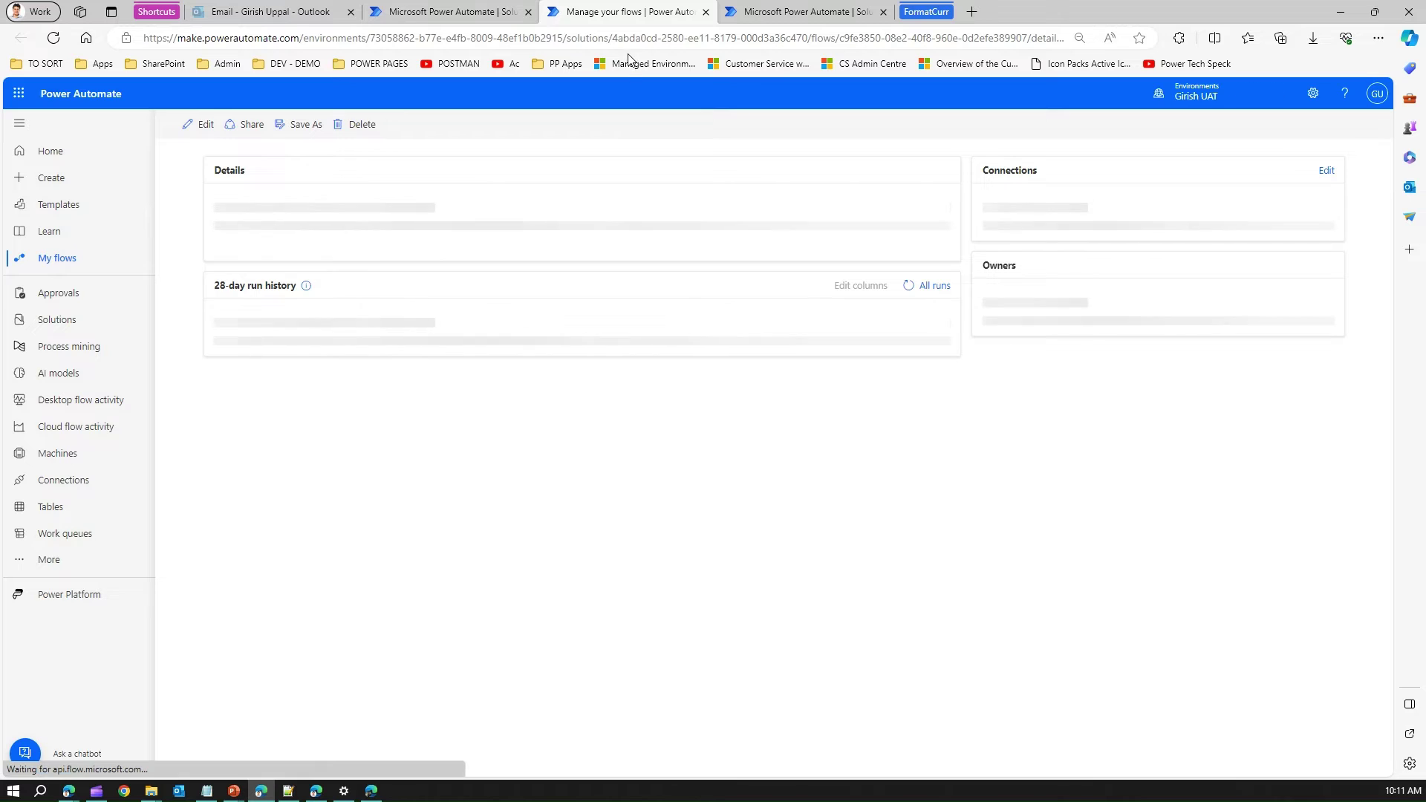
click(198, 133)
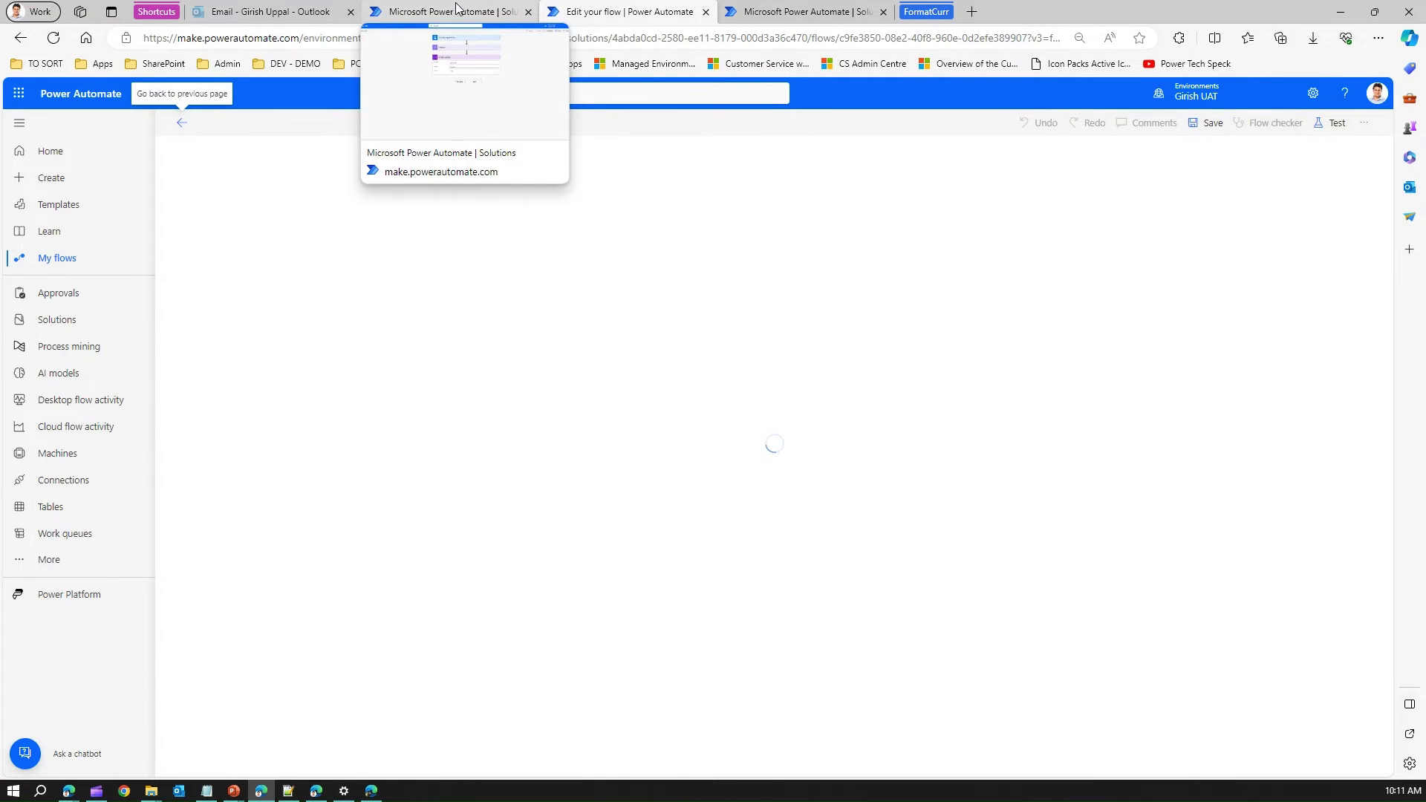
Return to the Parent Flow One designer, leaving it with trigger, Compose and Initialize variable.
click(457, 10)
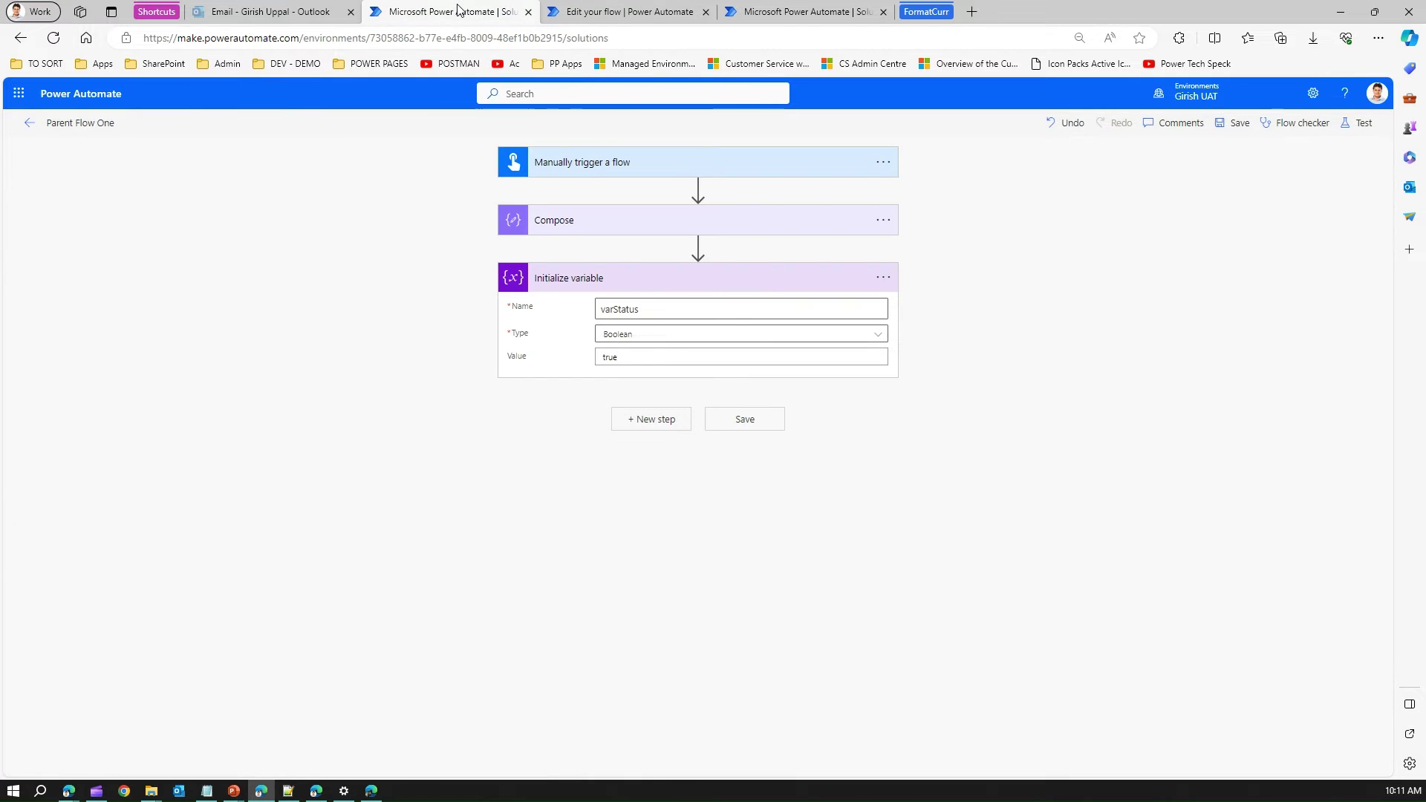
click(617, 11)
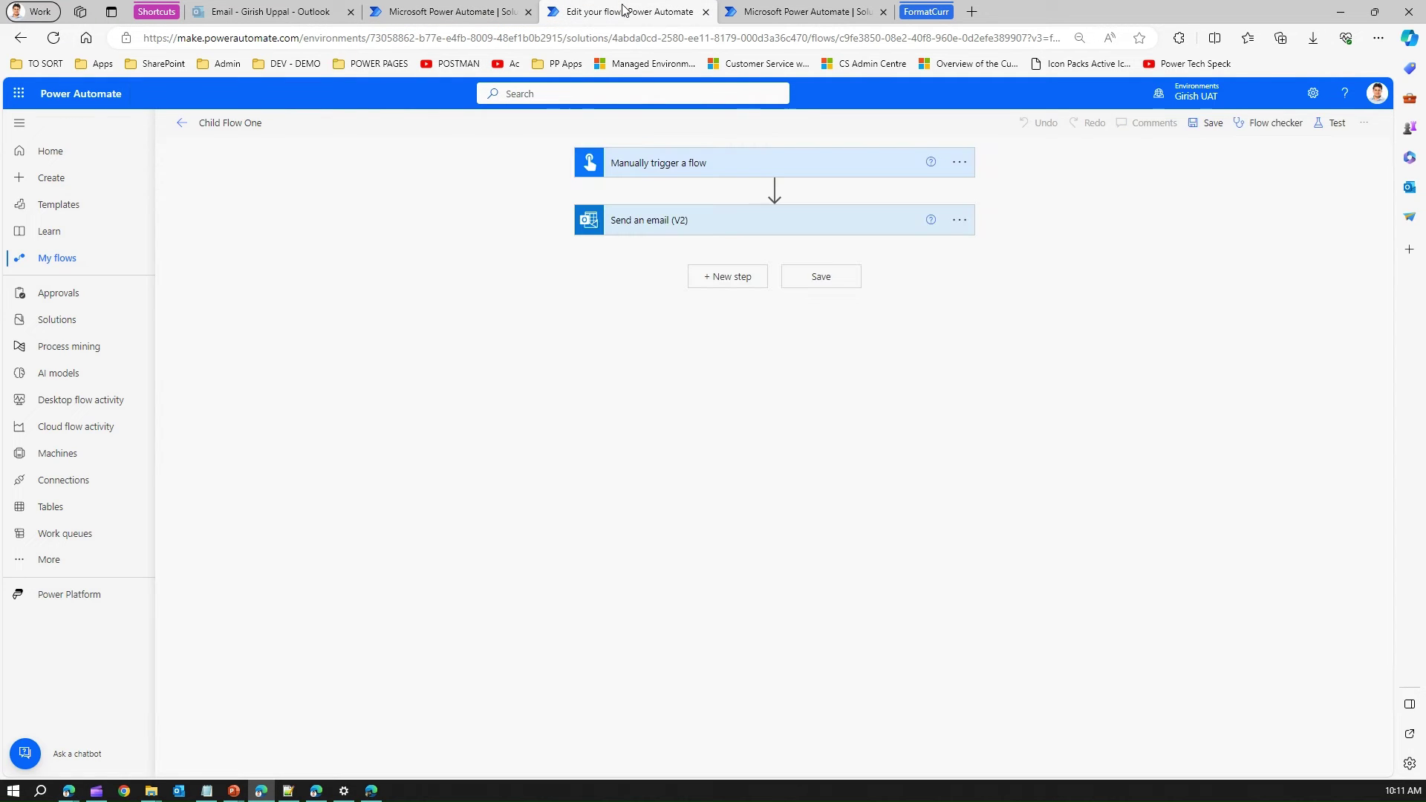
click(453, 11)
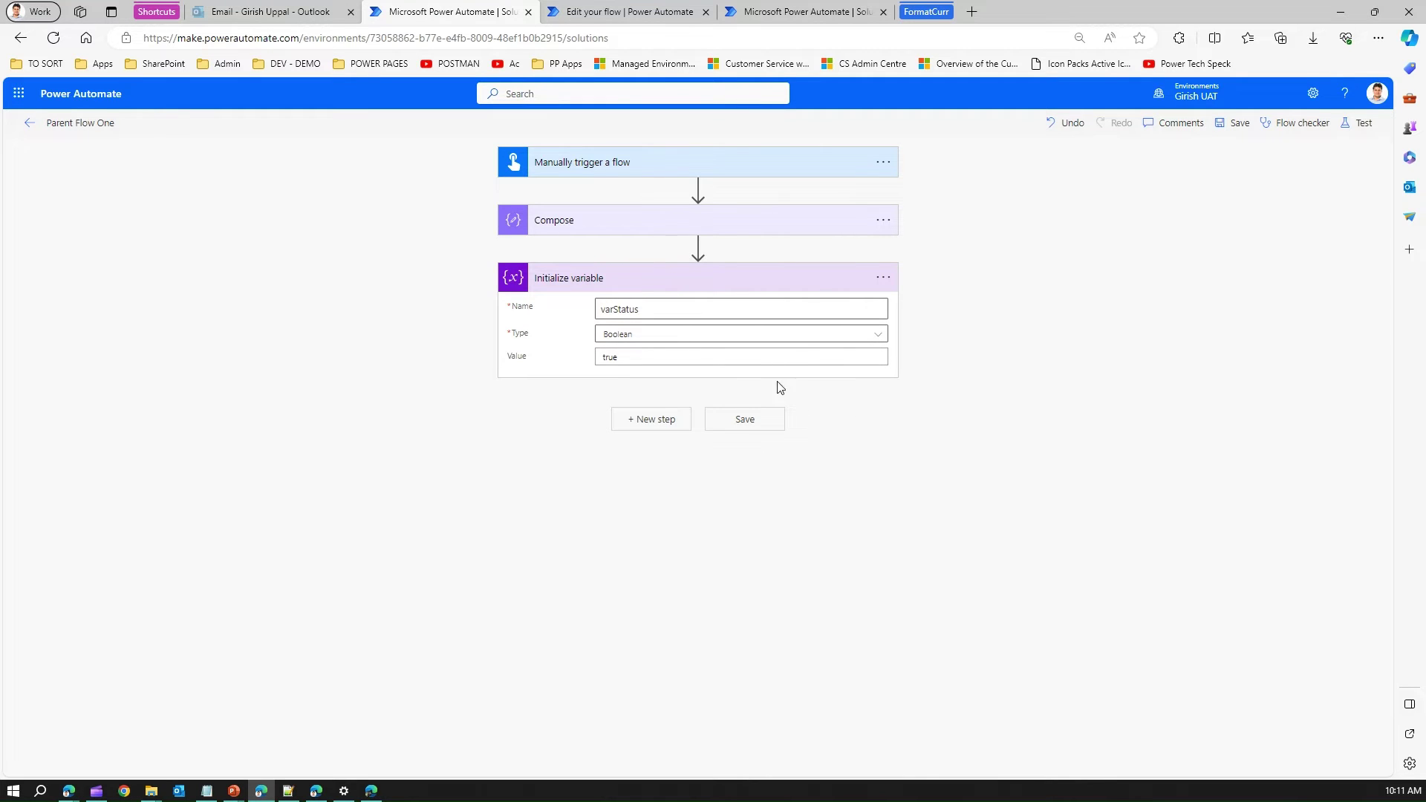
click(657, 422)
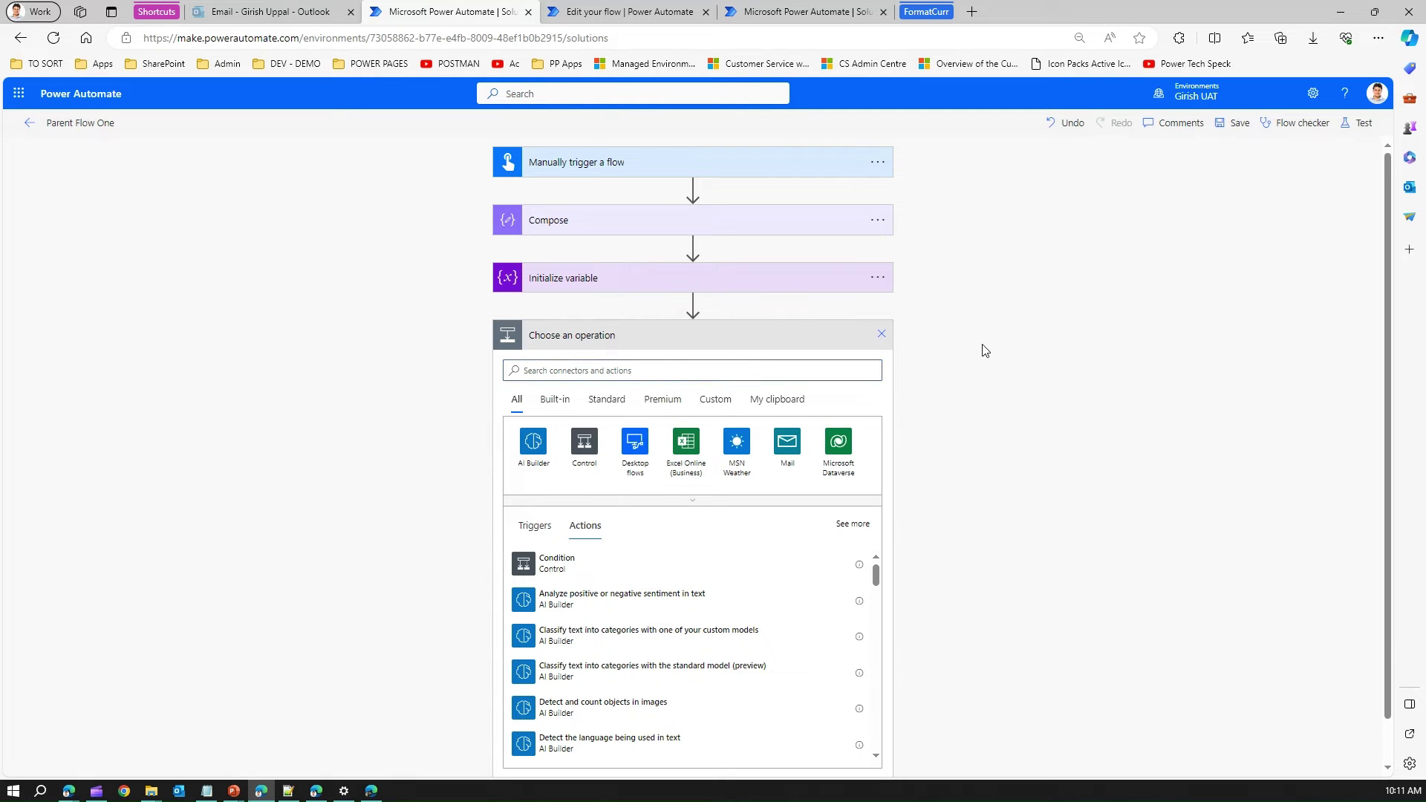
click(882, 334)
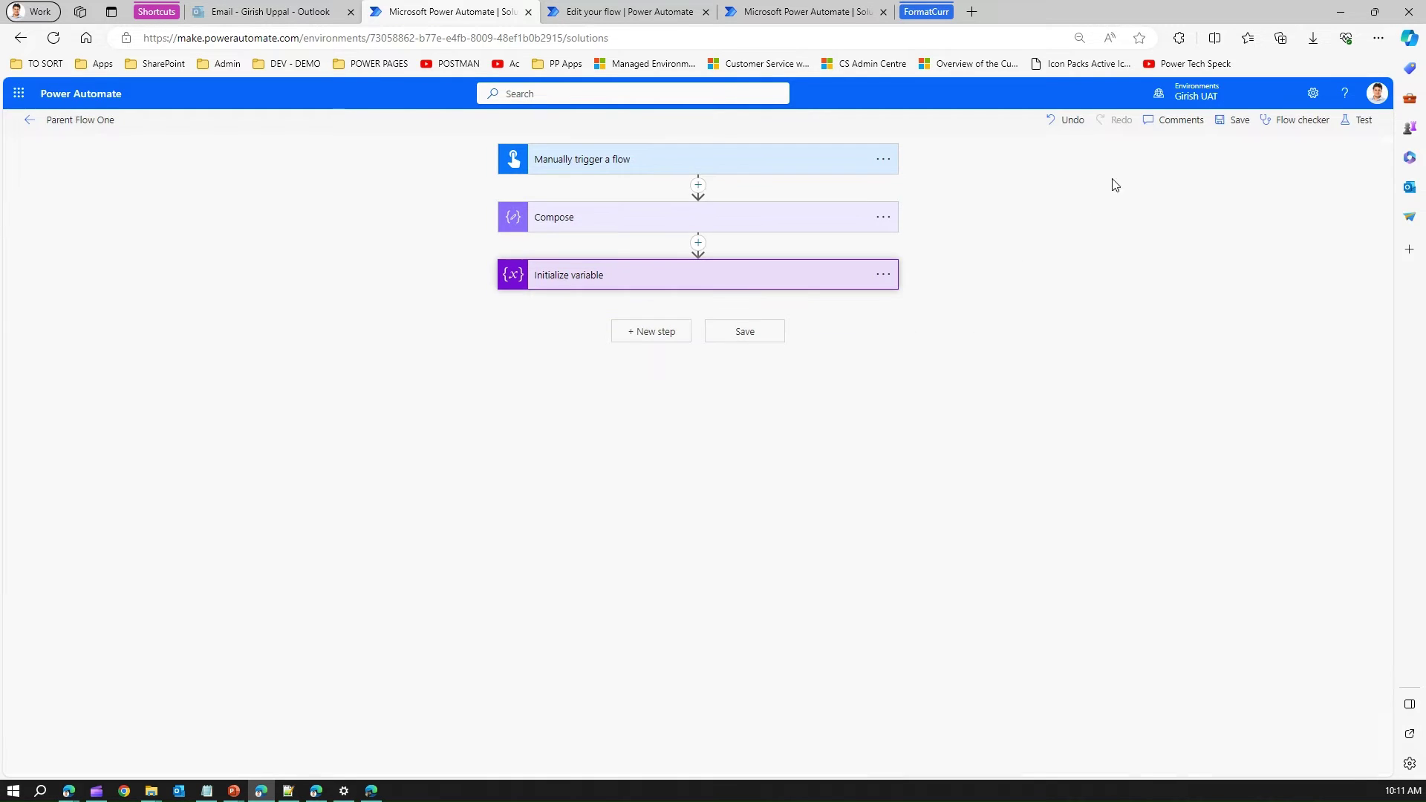
Test Parent Flow One manually, confirm the run succeeded, and go back to the solution's flows.
click(1359, 120)
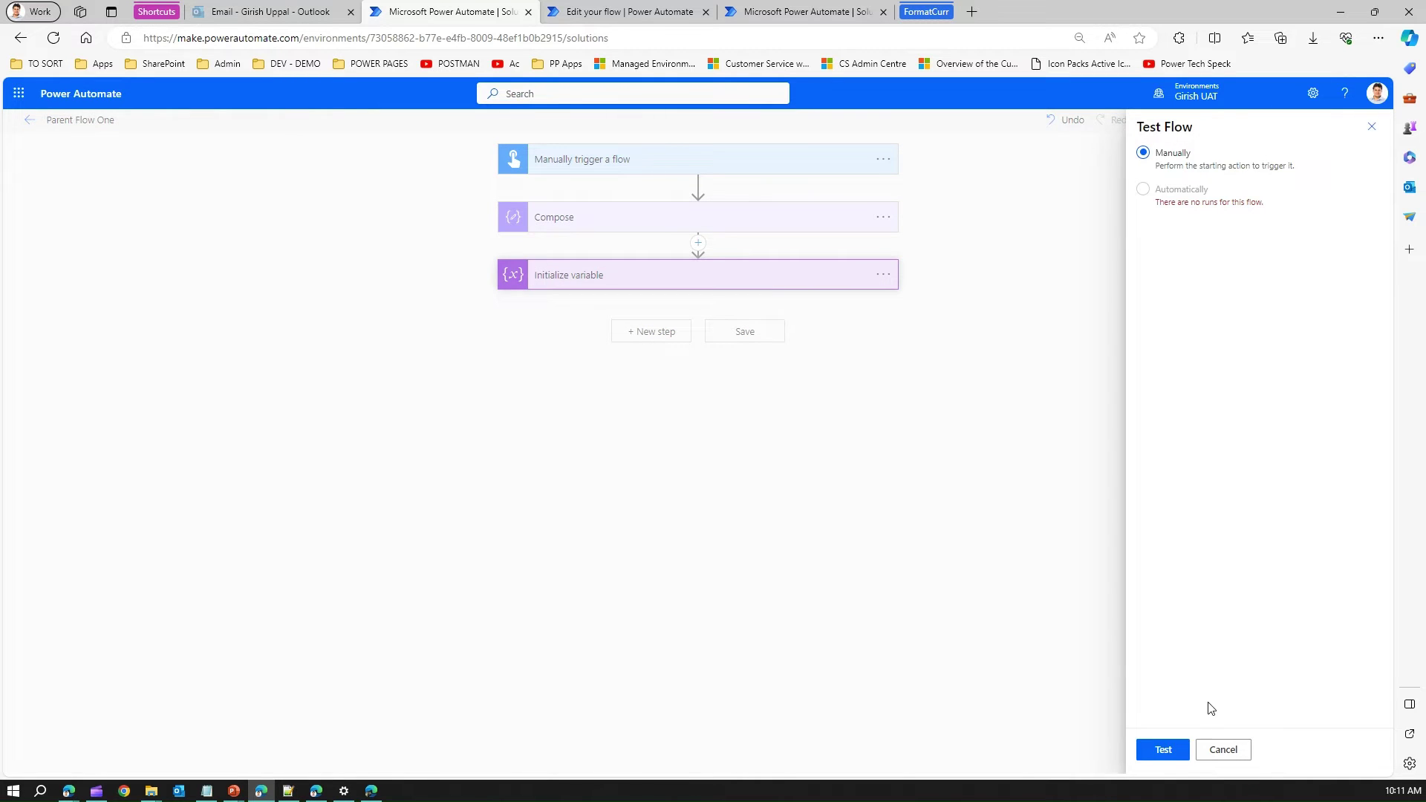
click(1164, 750)
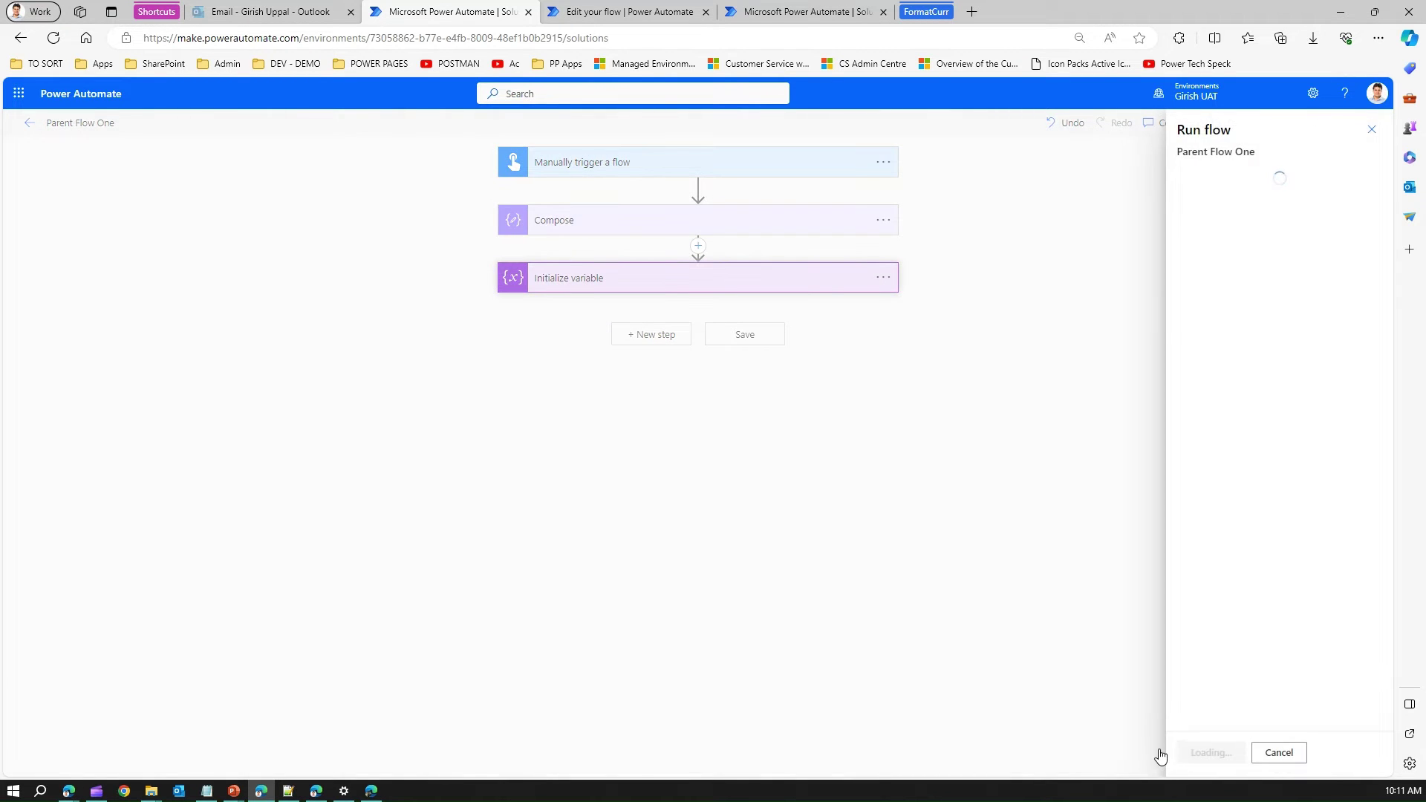
click(1199, 755)
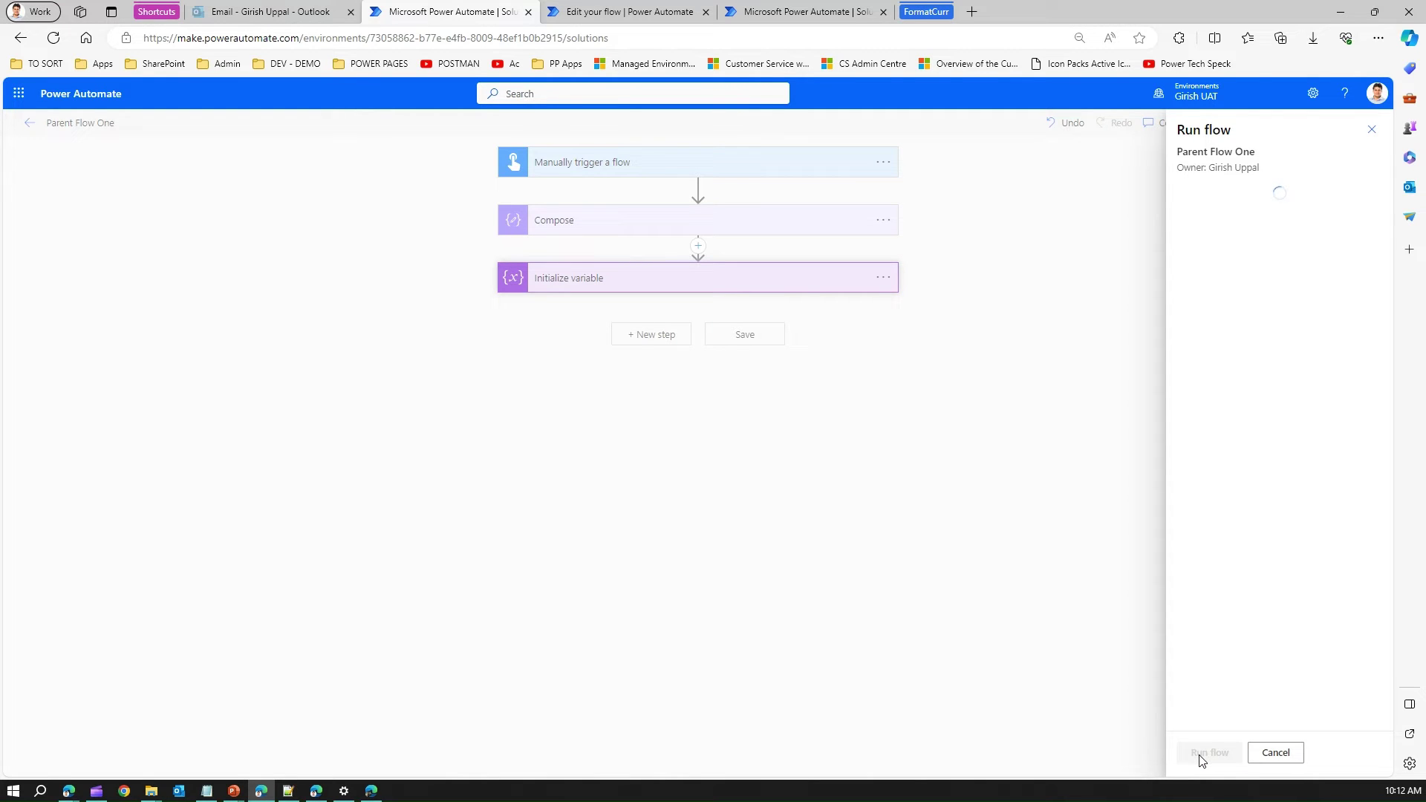
click(1202, 753)
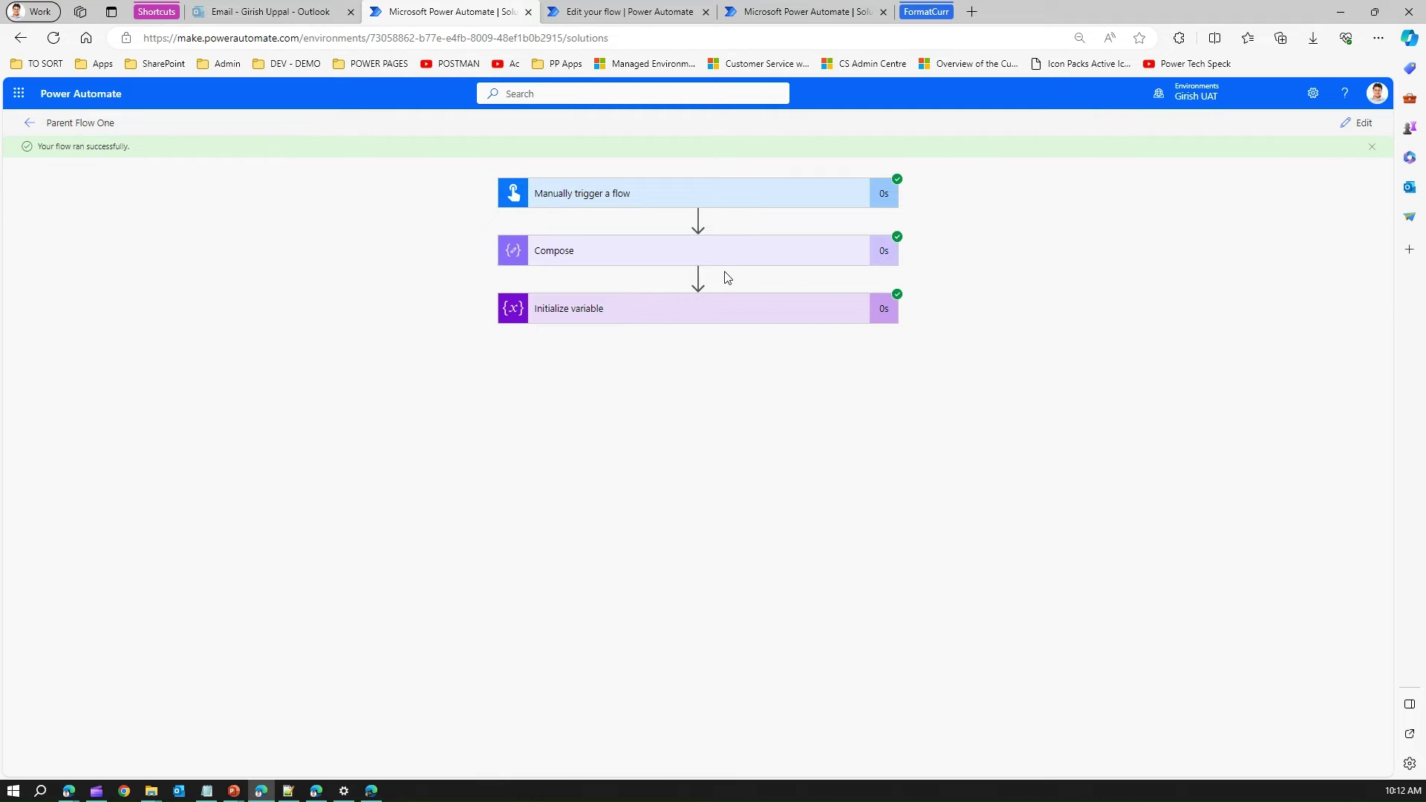
click(30, 123)
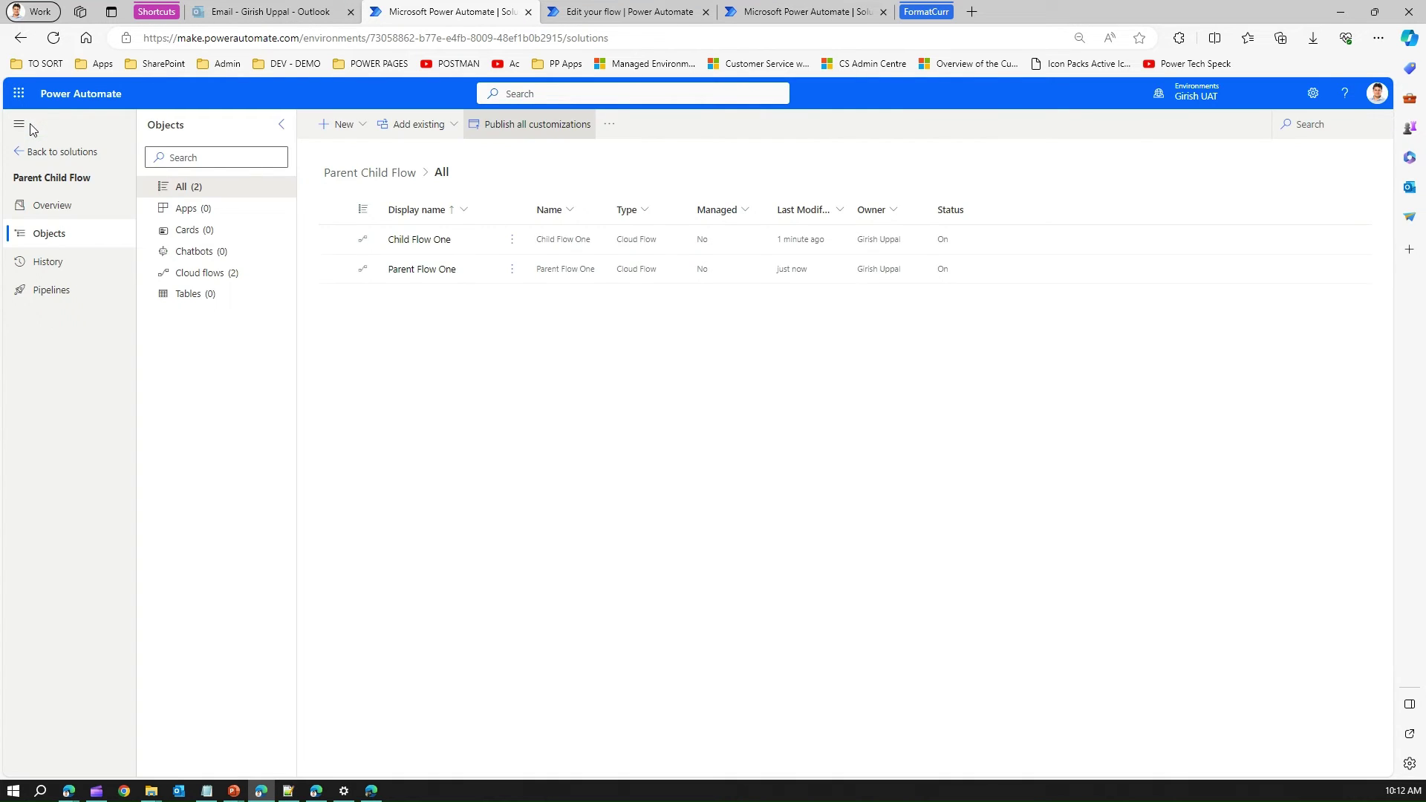
Open Parent Flow One in the editor.
click(445, 269)
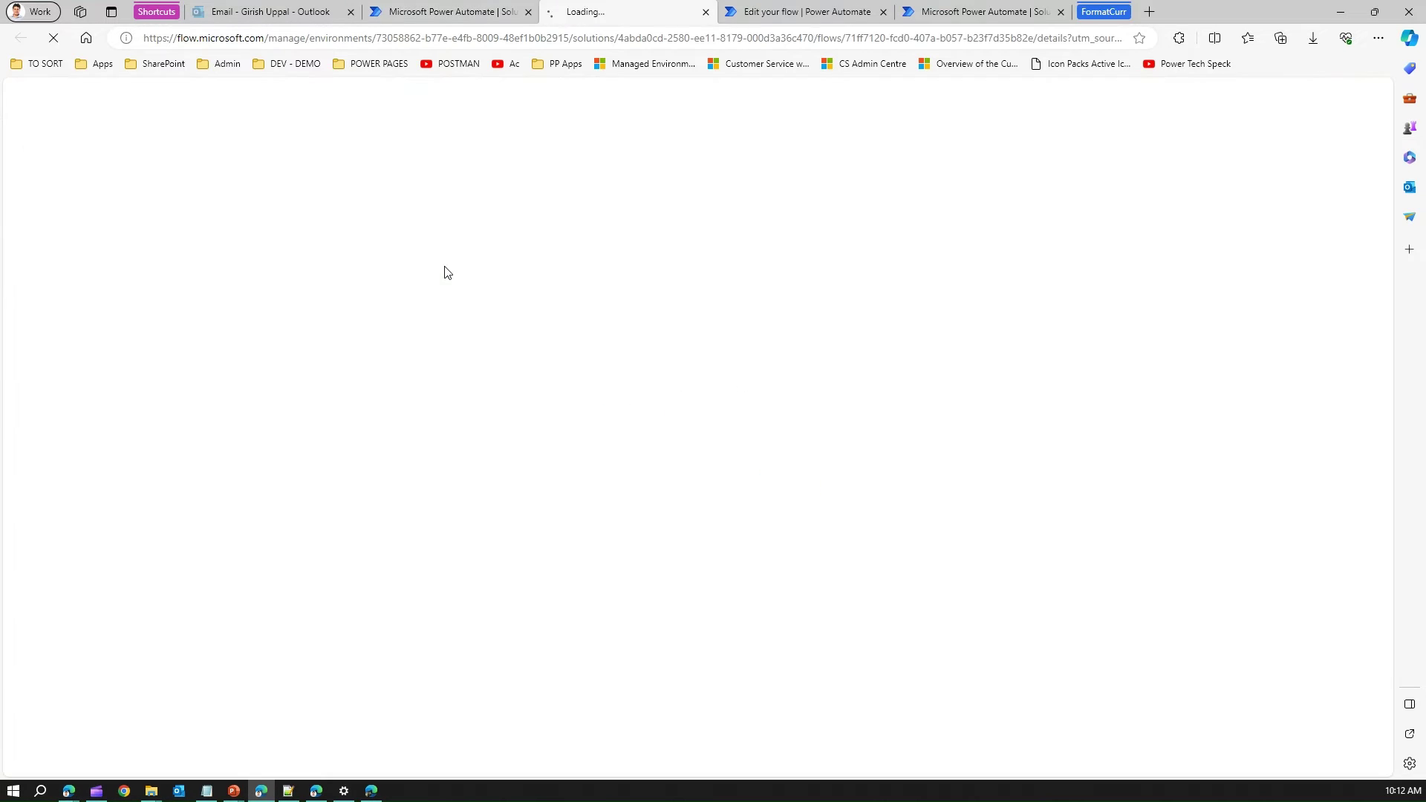
click(759, 11)
click(651, 7)
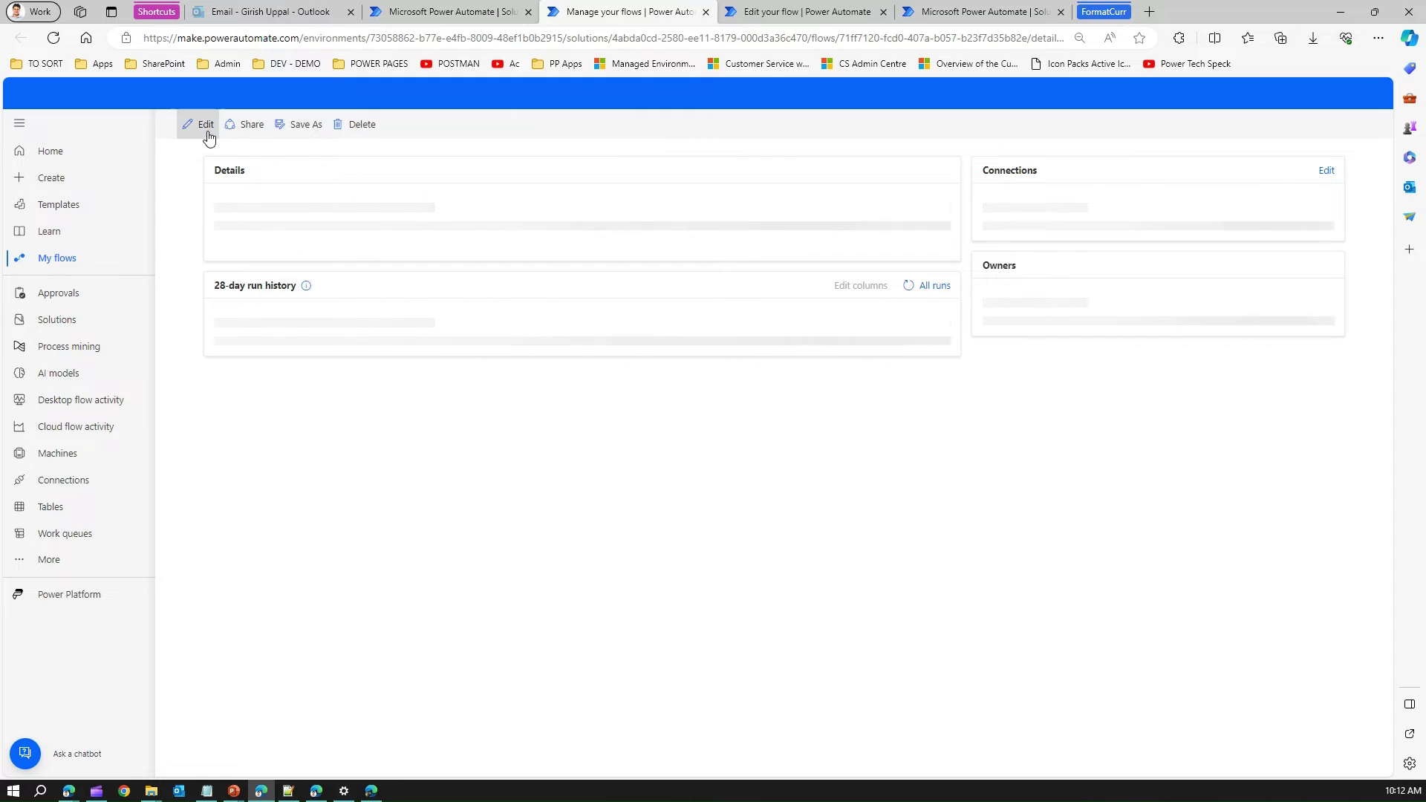
click(205, 131)
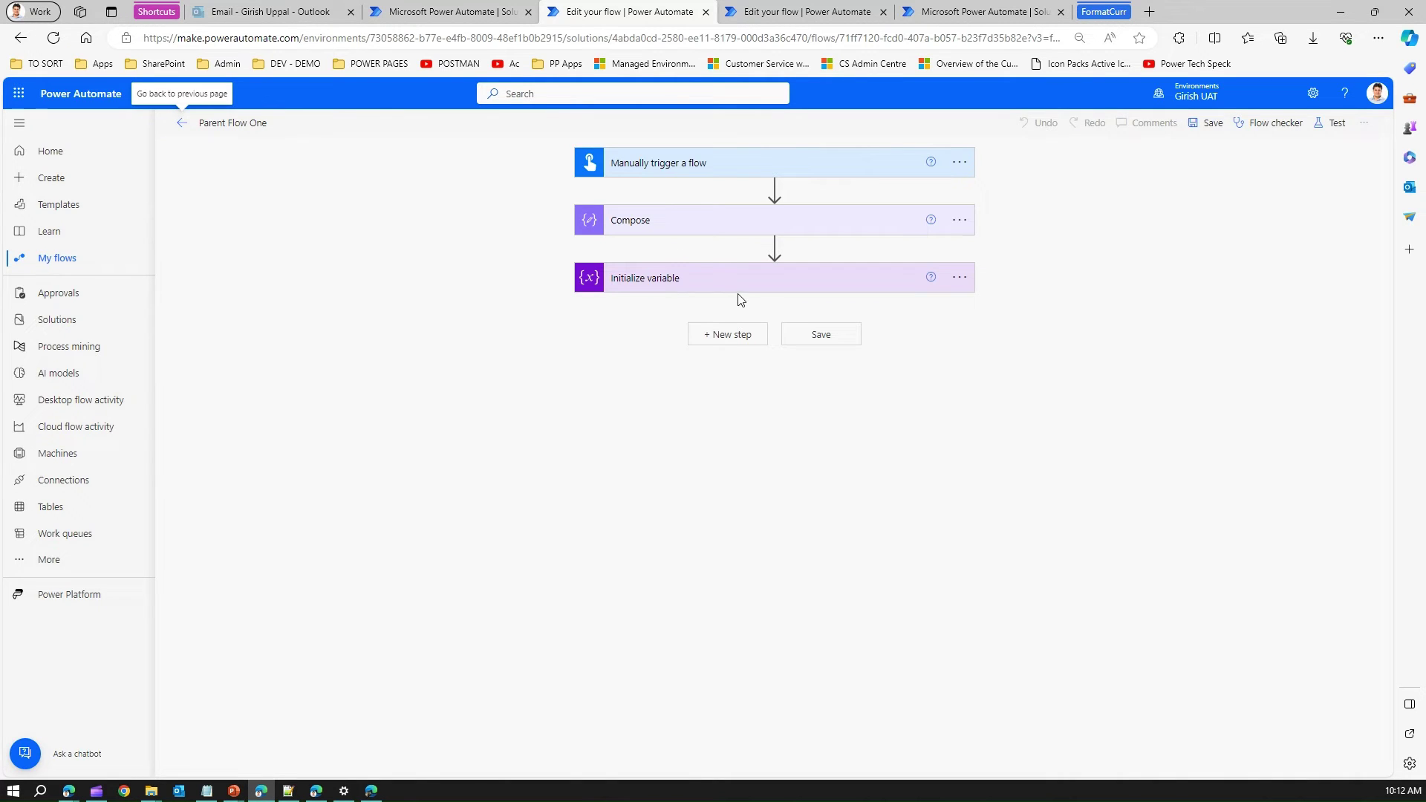
Add a Flows > Run a Child Flow step after Initialize variable that calls Child Flow One.
click(750, 336)
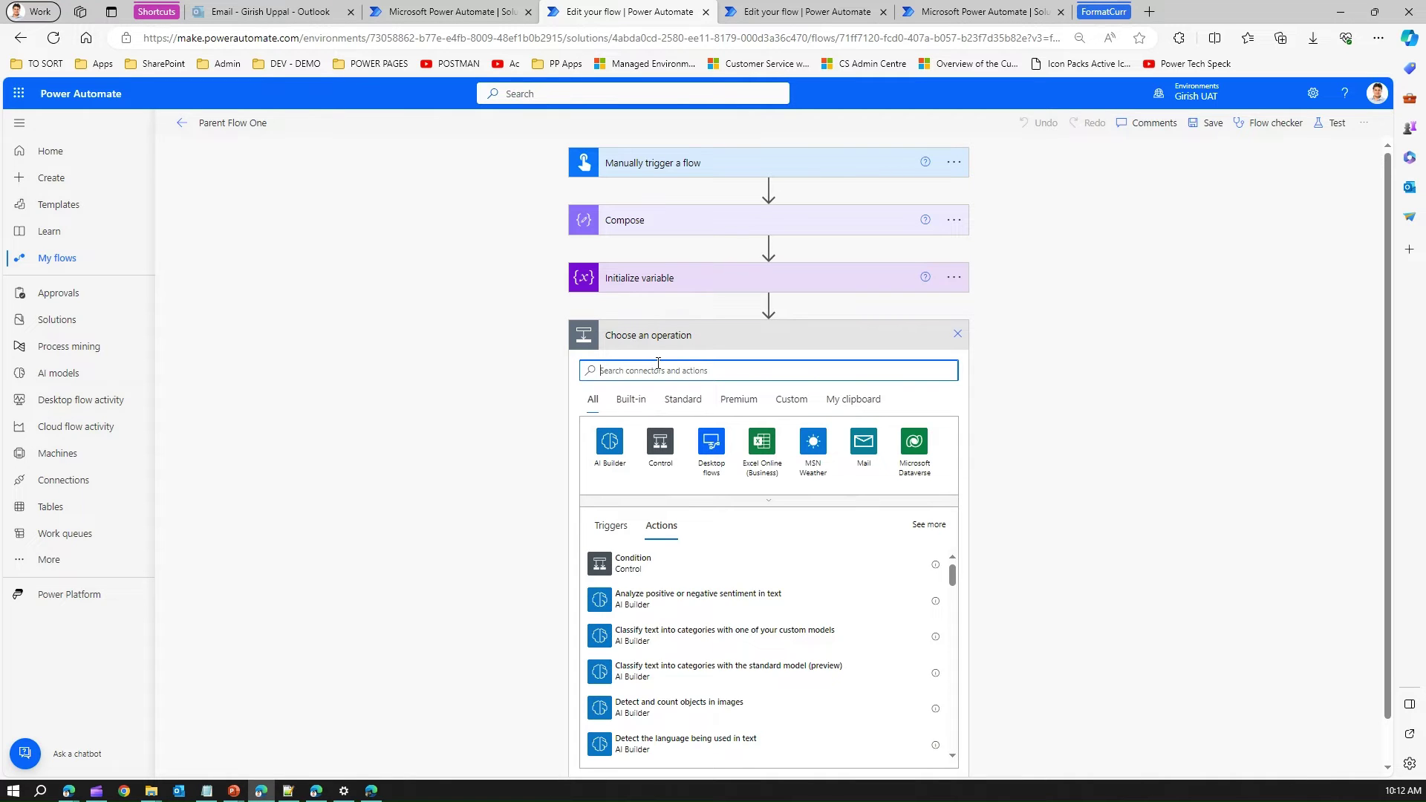
text(run child)
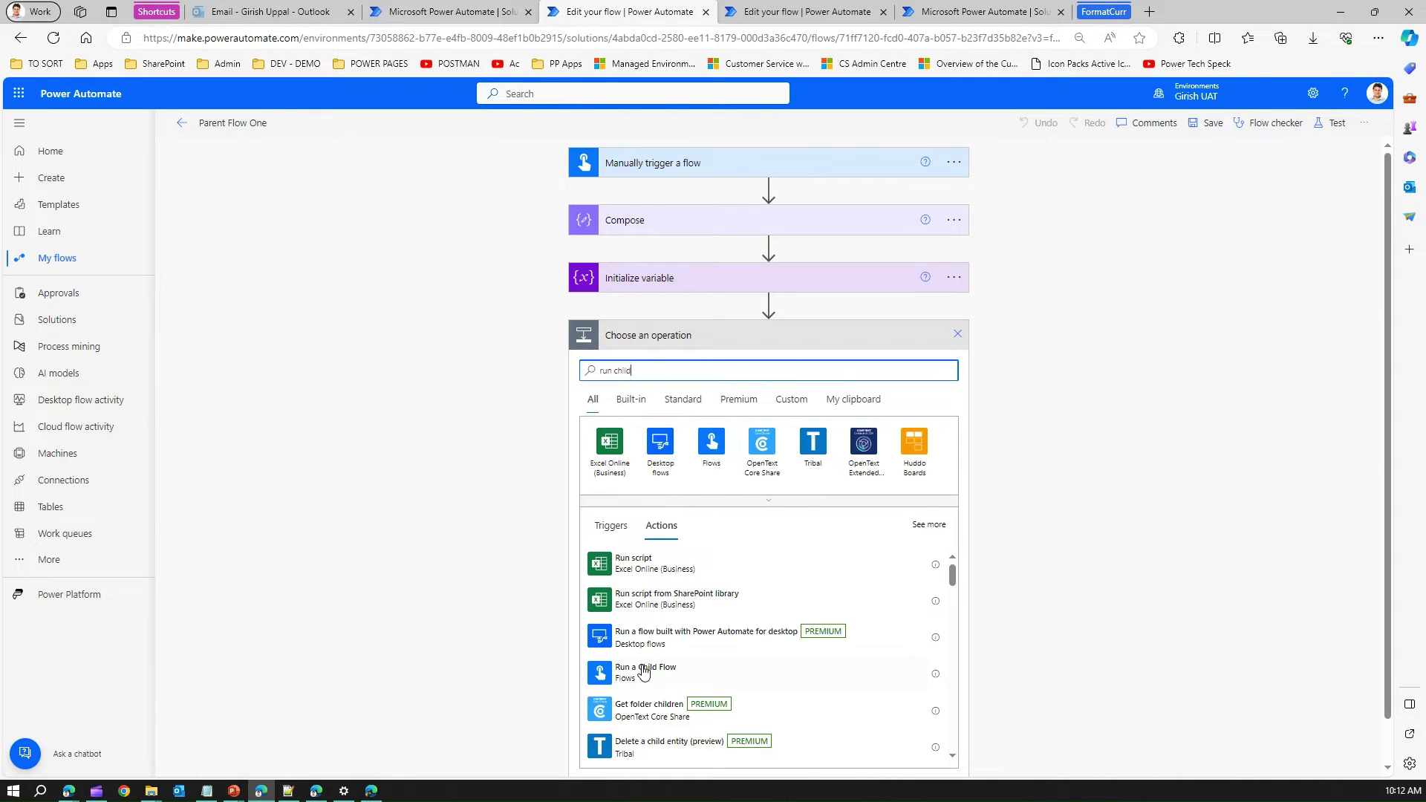
click(712, 444)
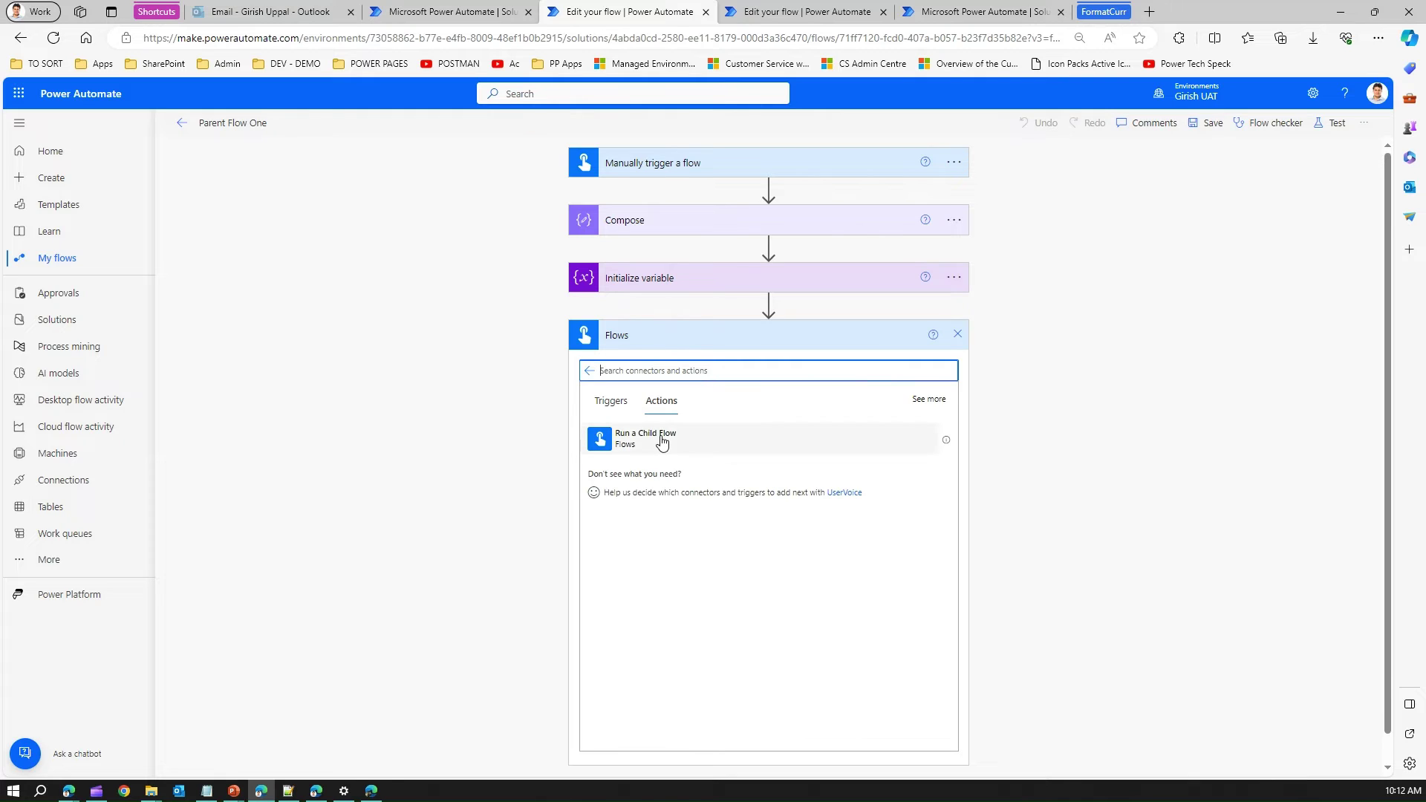
click(662, 442)
click(663, 441)
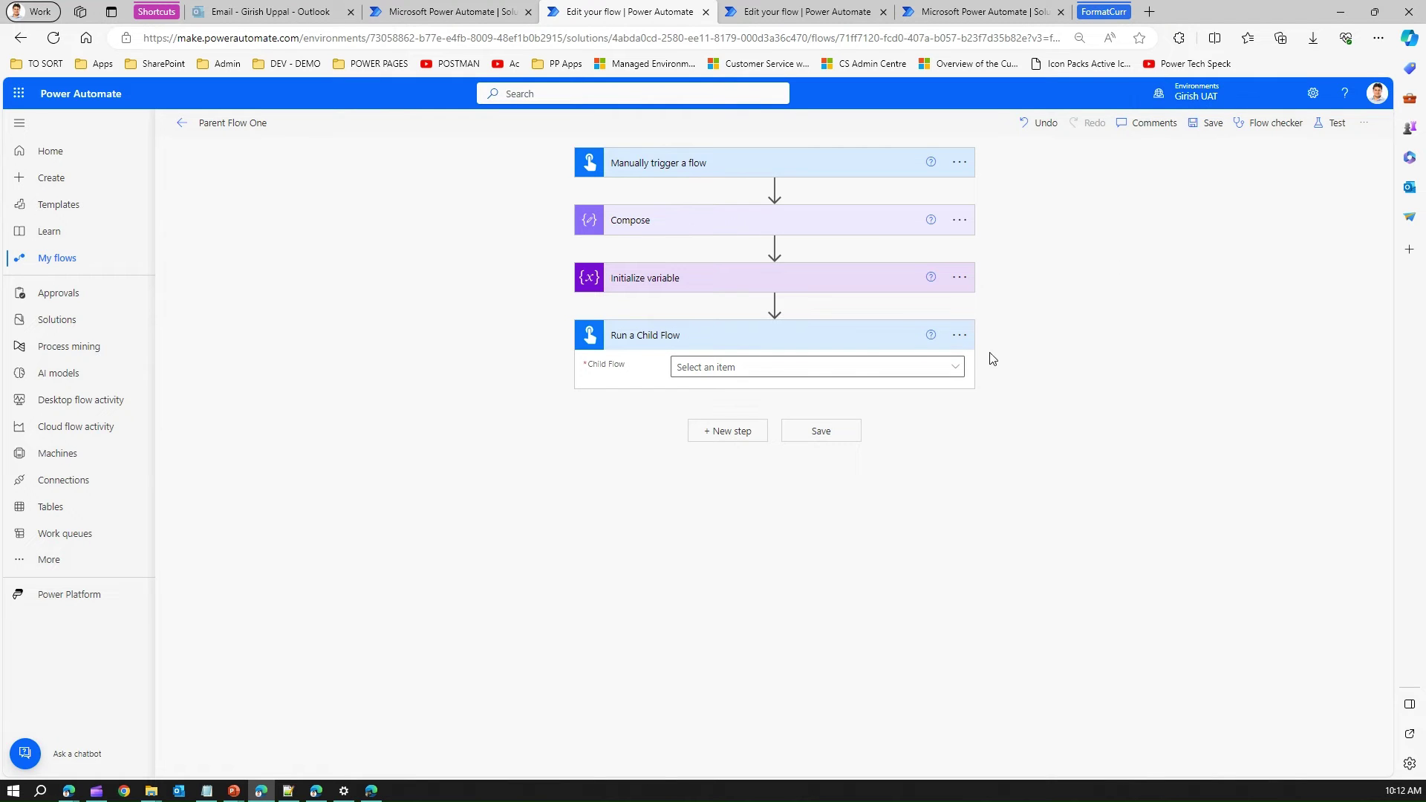
click(955, 370)
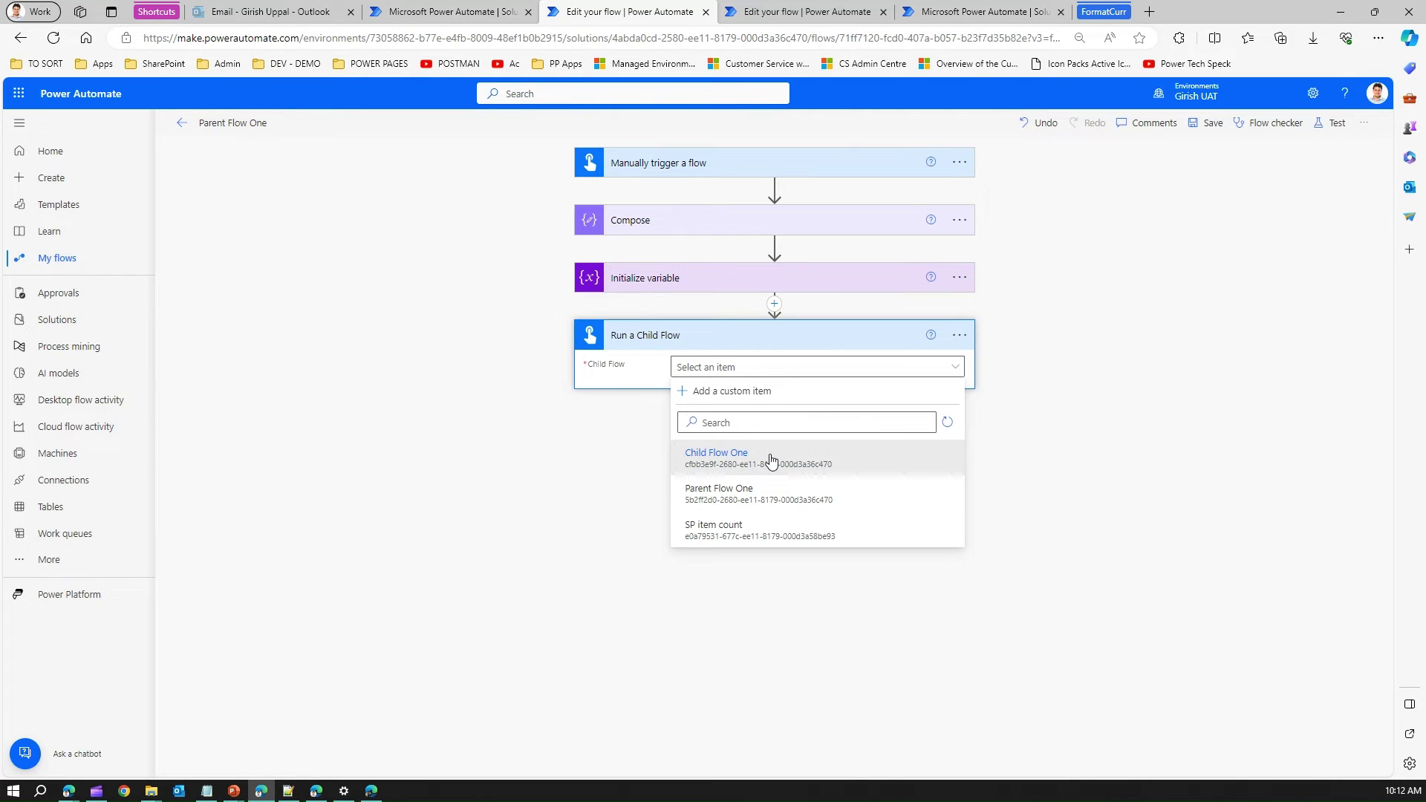
click(811, 11)
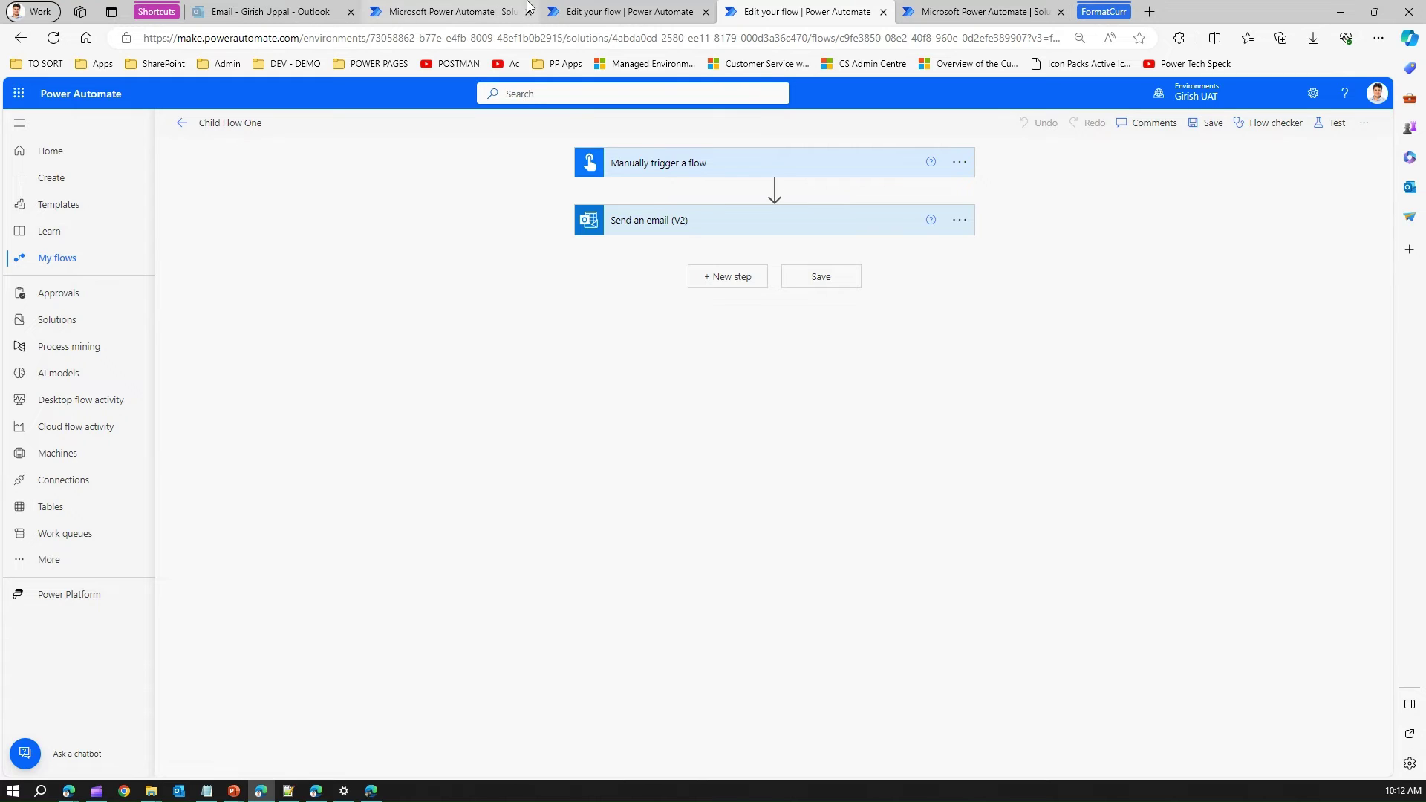
click(630, 11)
click(759, 464)
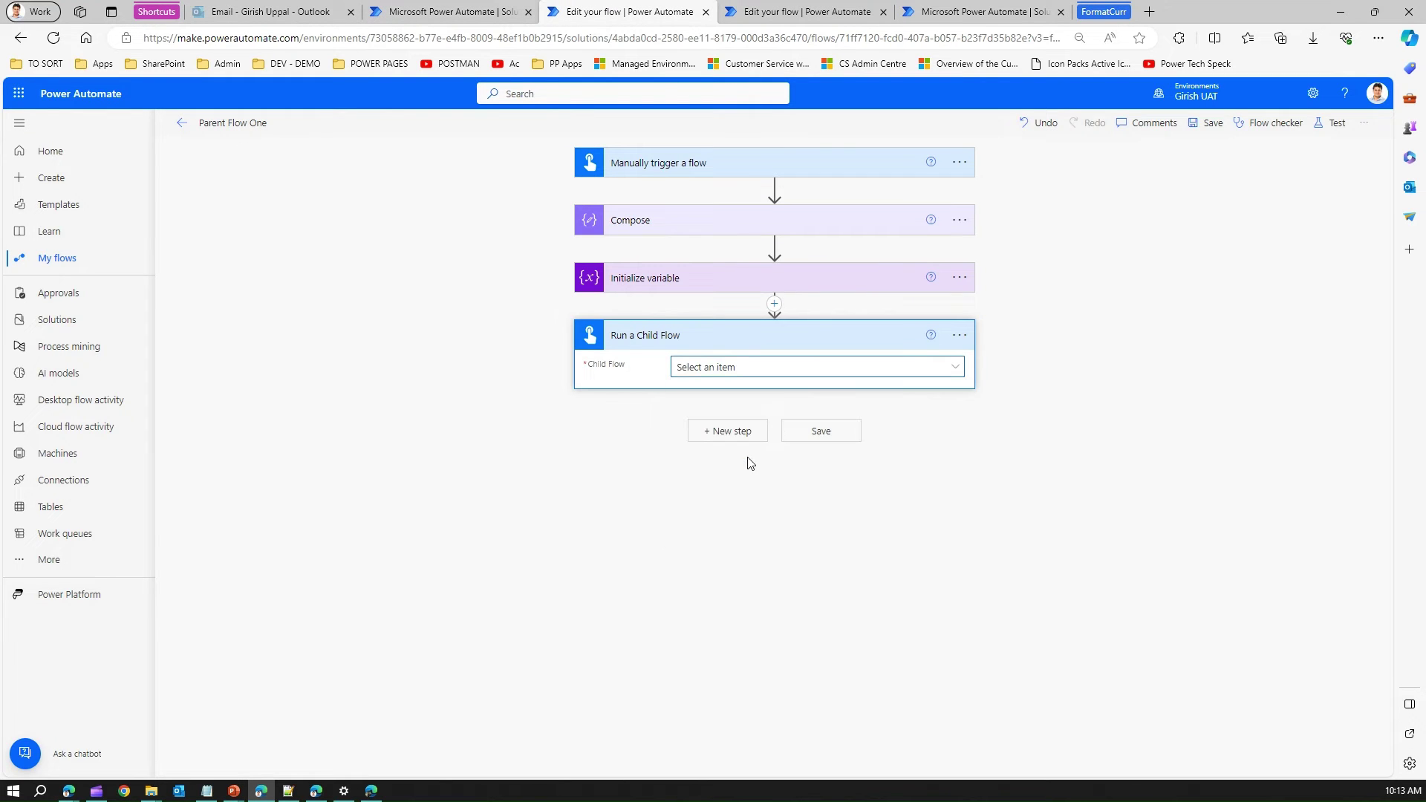
Try saving Parent Flow One and review its response-action and run-only connection errors.
click(809, 433)
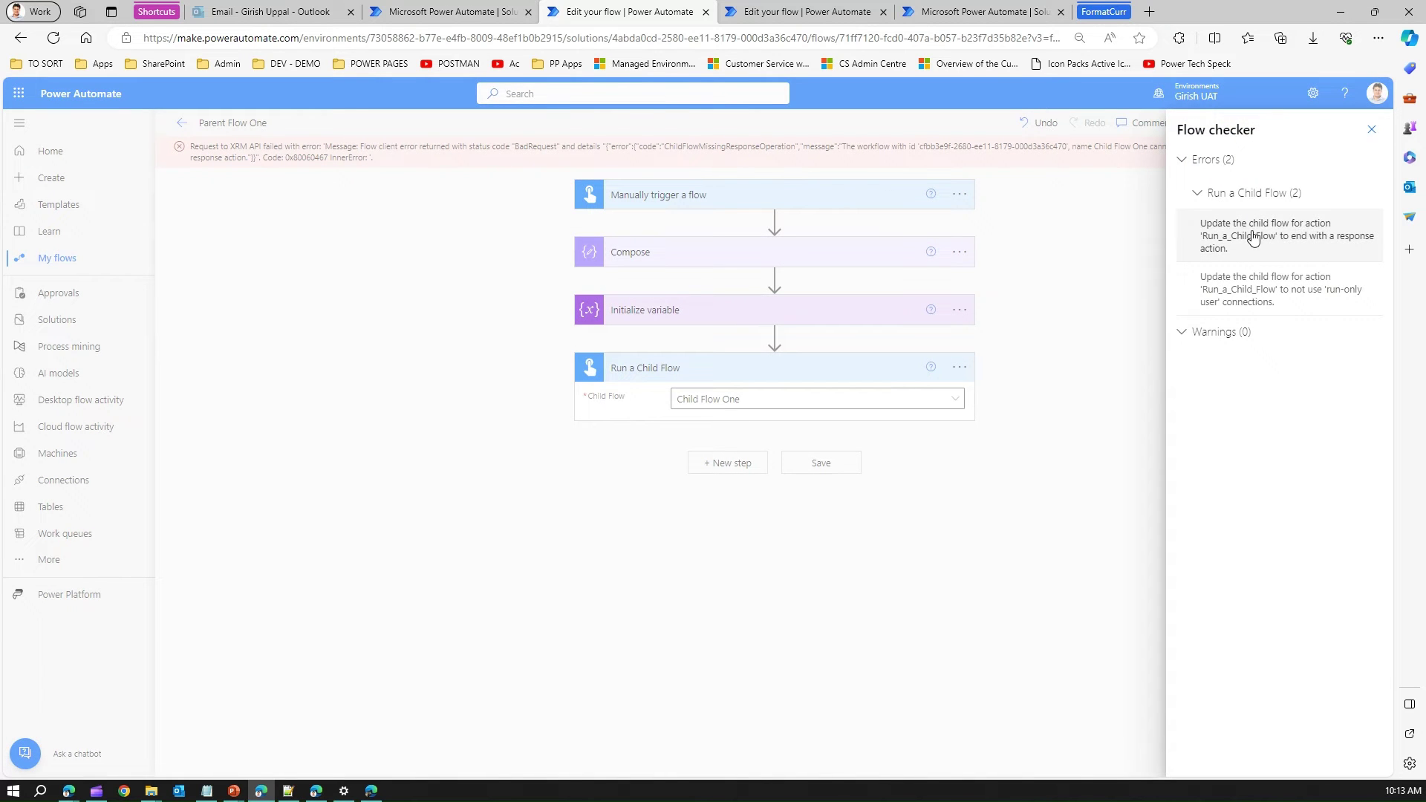
click(1296, 239)
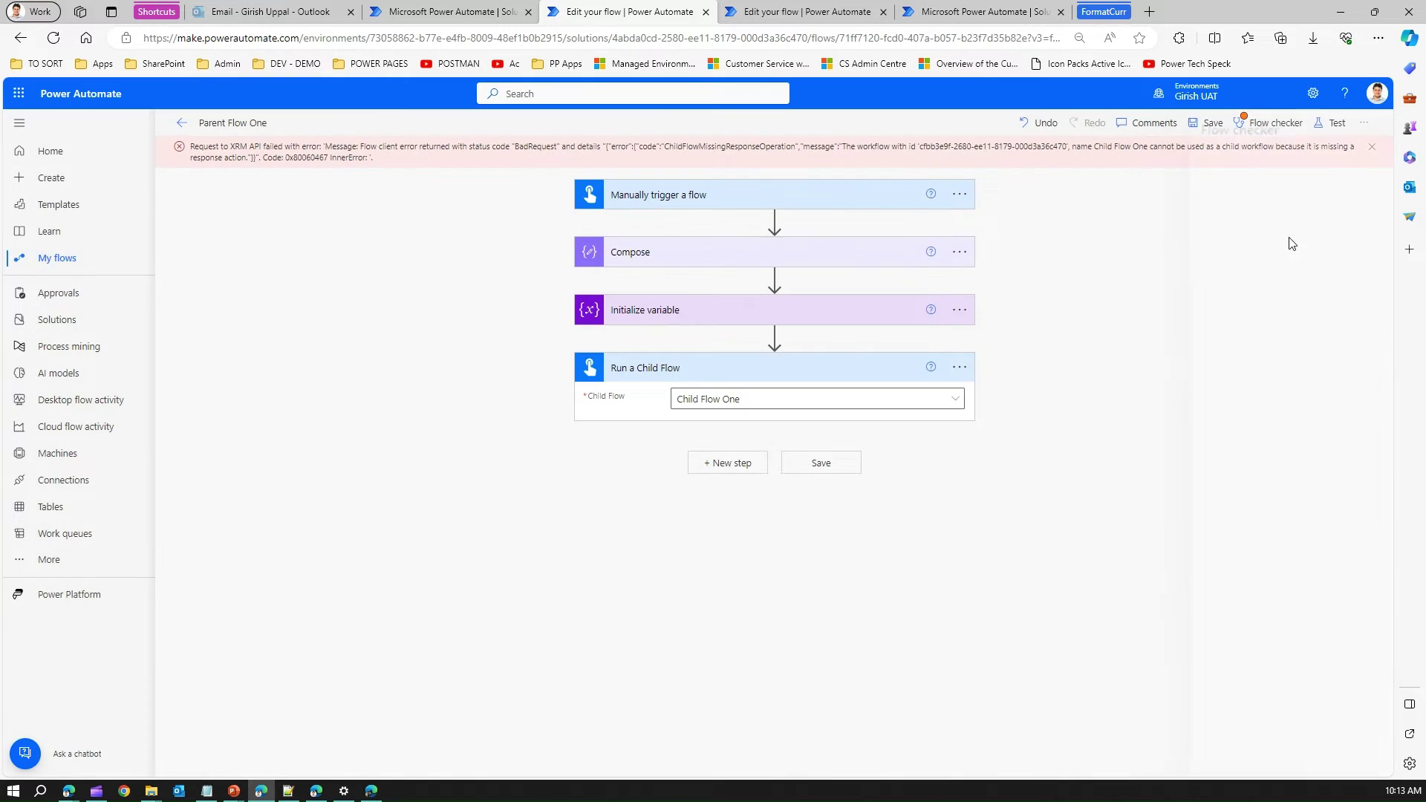
click(1275, 125)
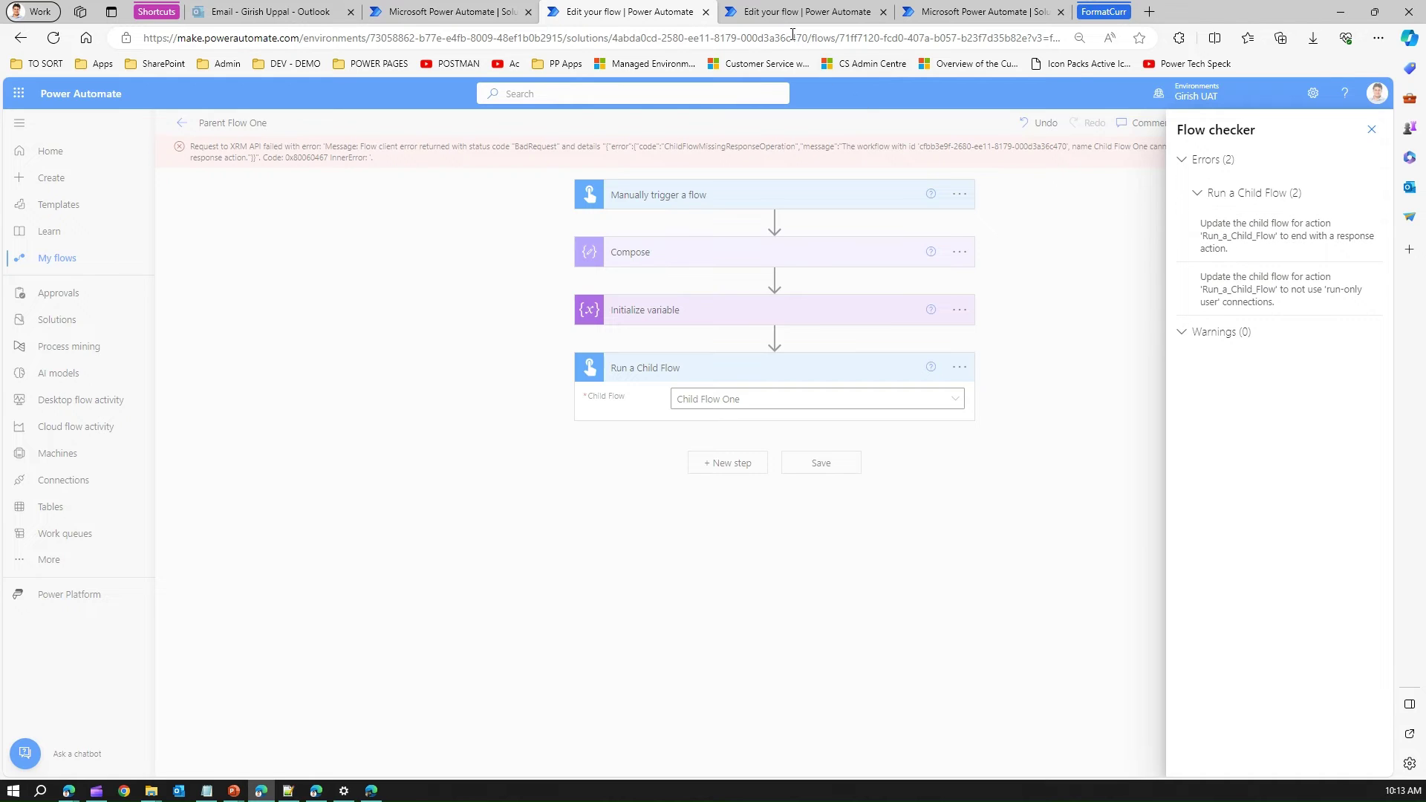
Append a PowerApps 'Respond to a PowerApp or flow' step to Child Flow One and save it.
click(780, 14)
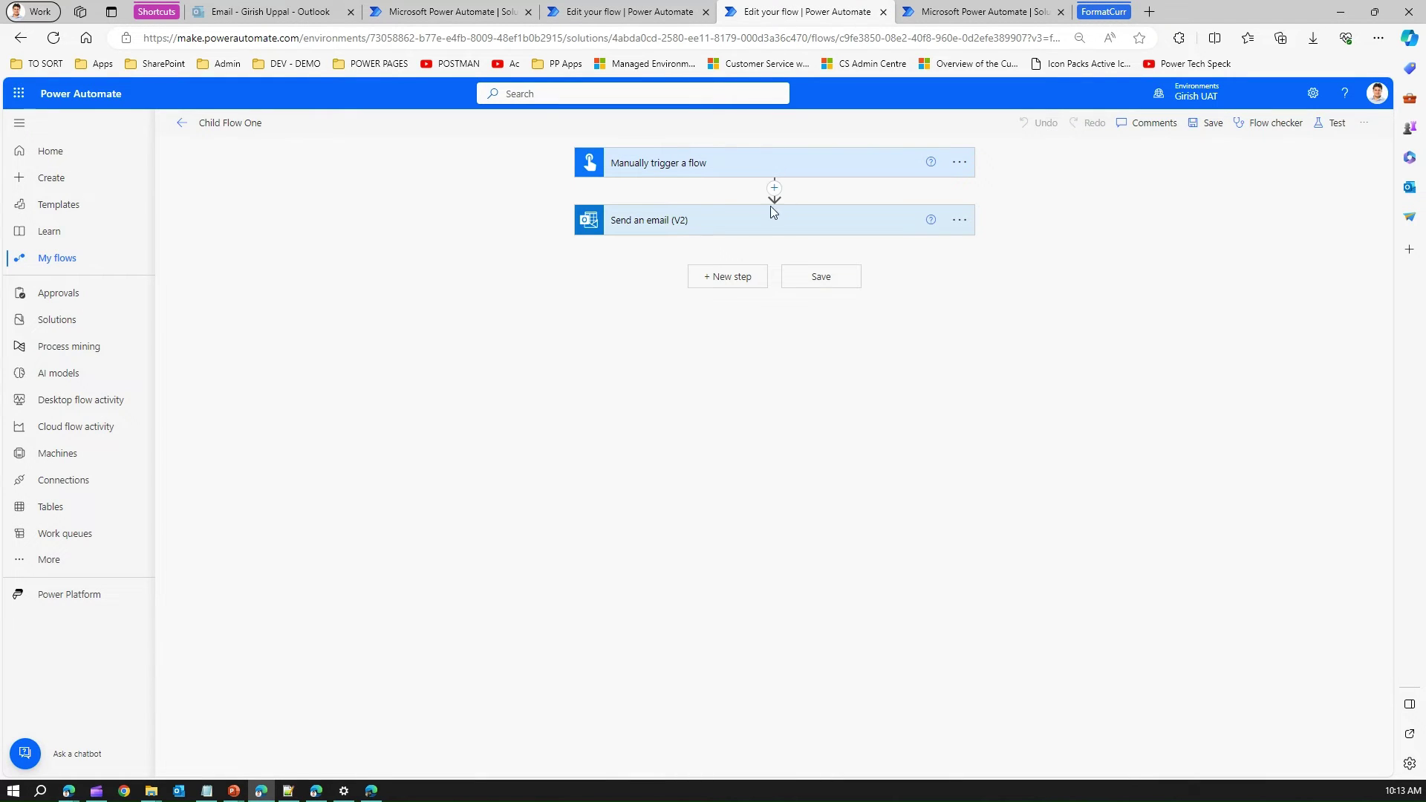
click(729, 277)
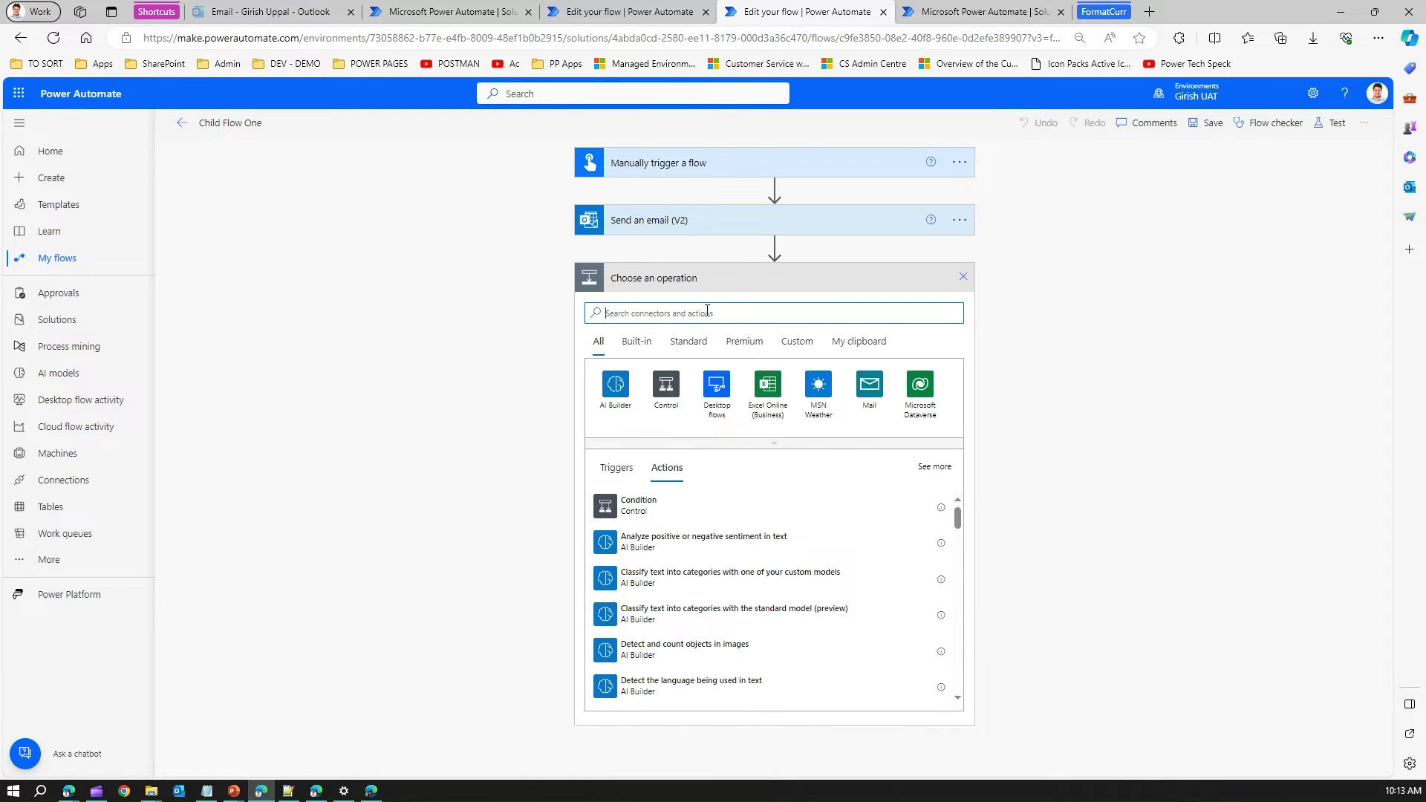
text(respond)
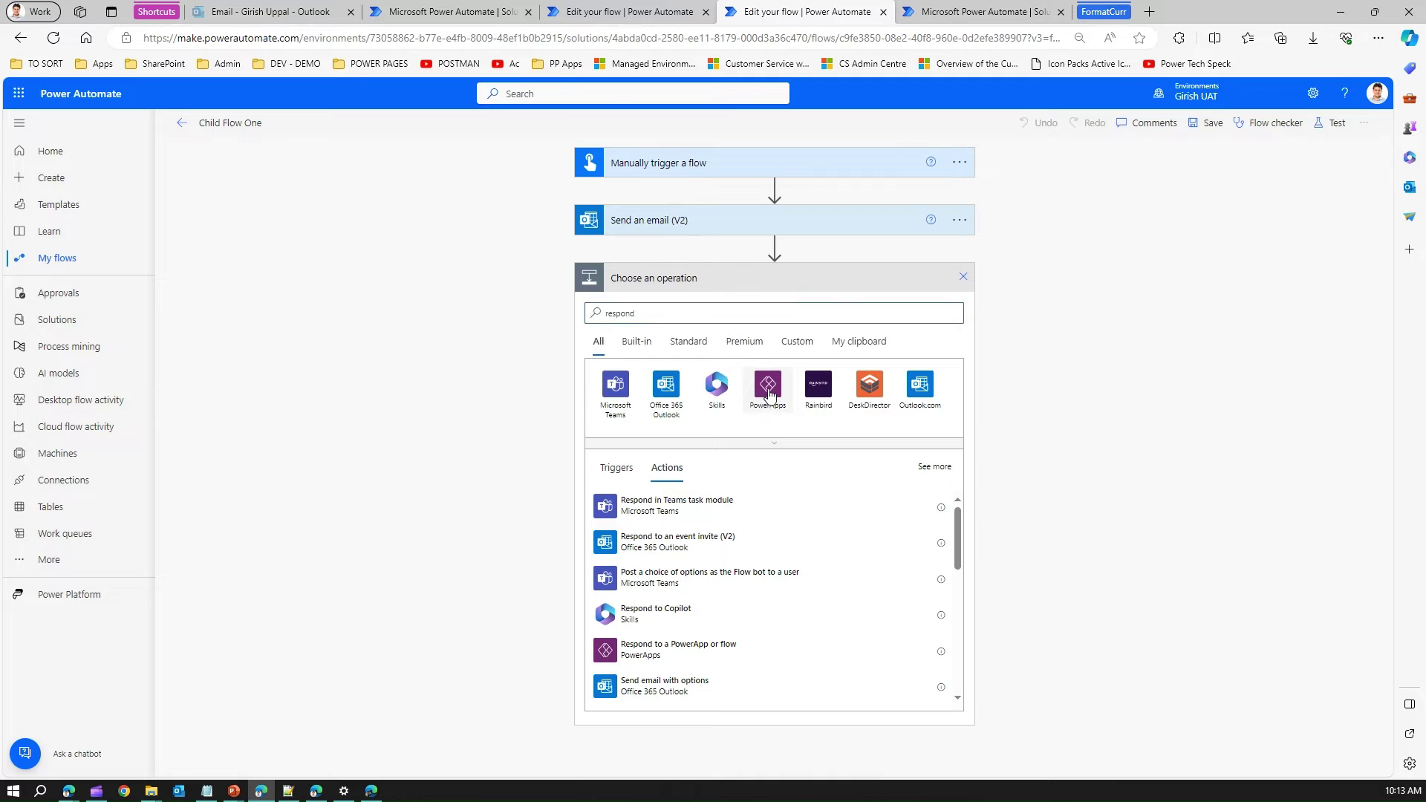
click(768, 393)
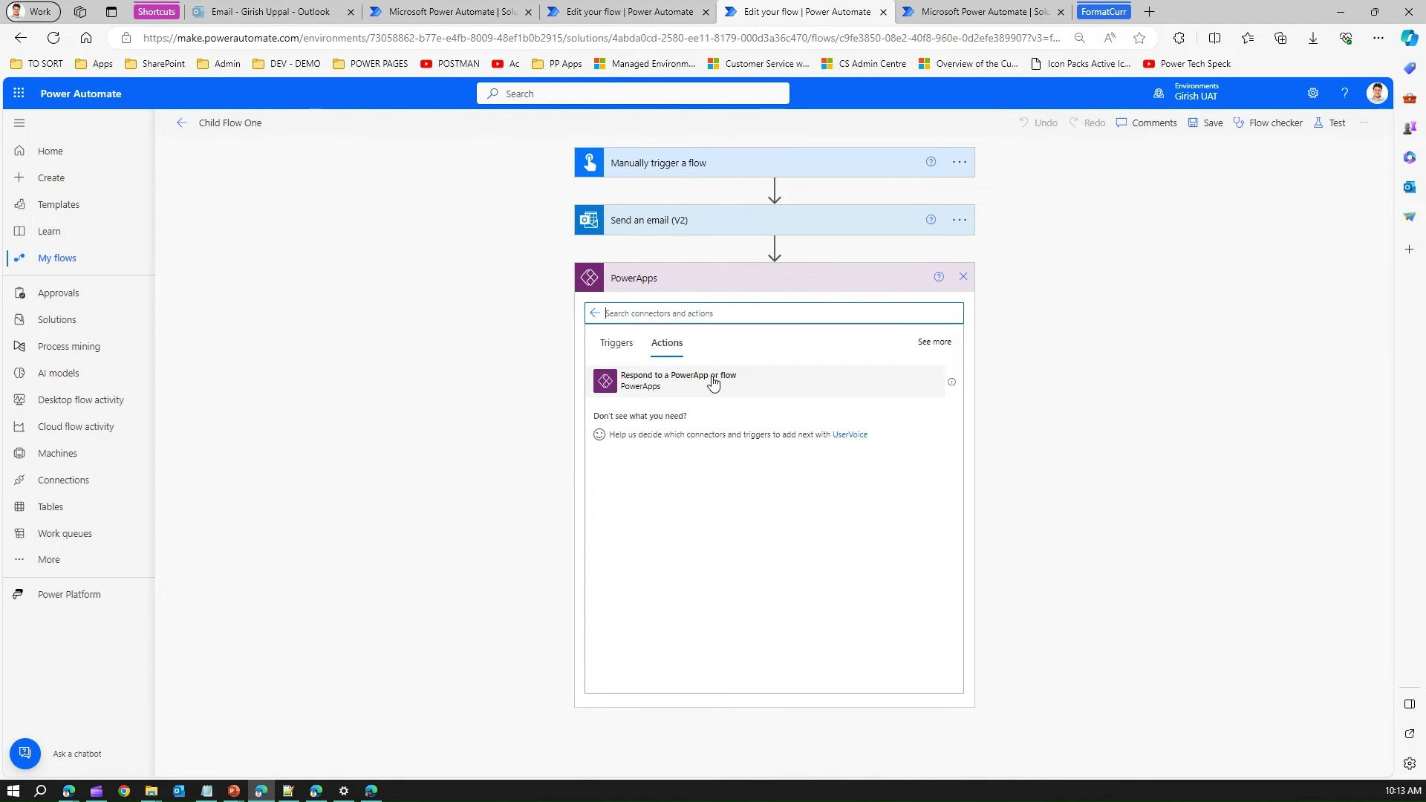
click(713, 382)
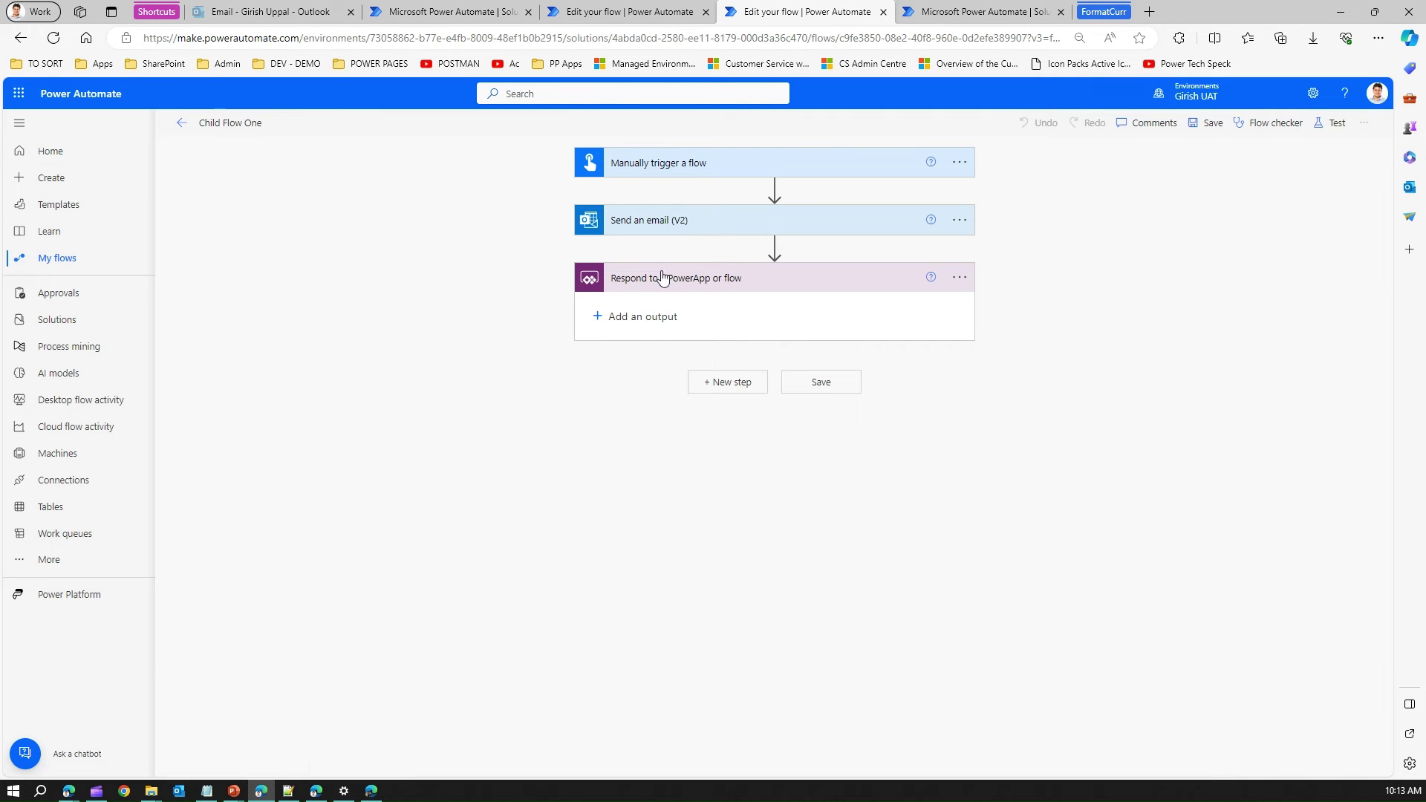
click(821, 382)
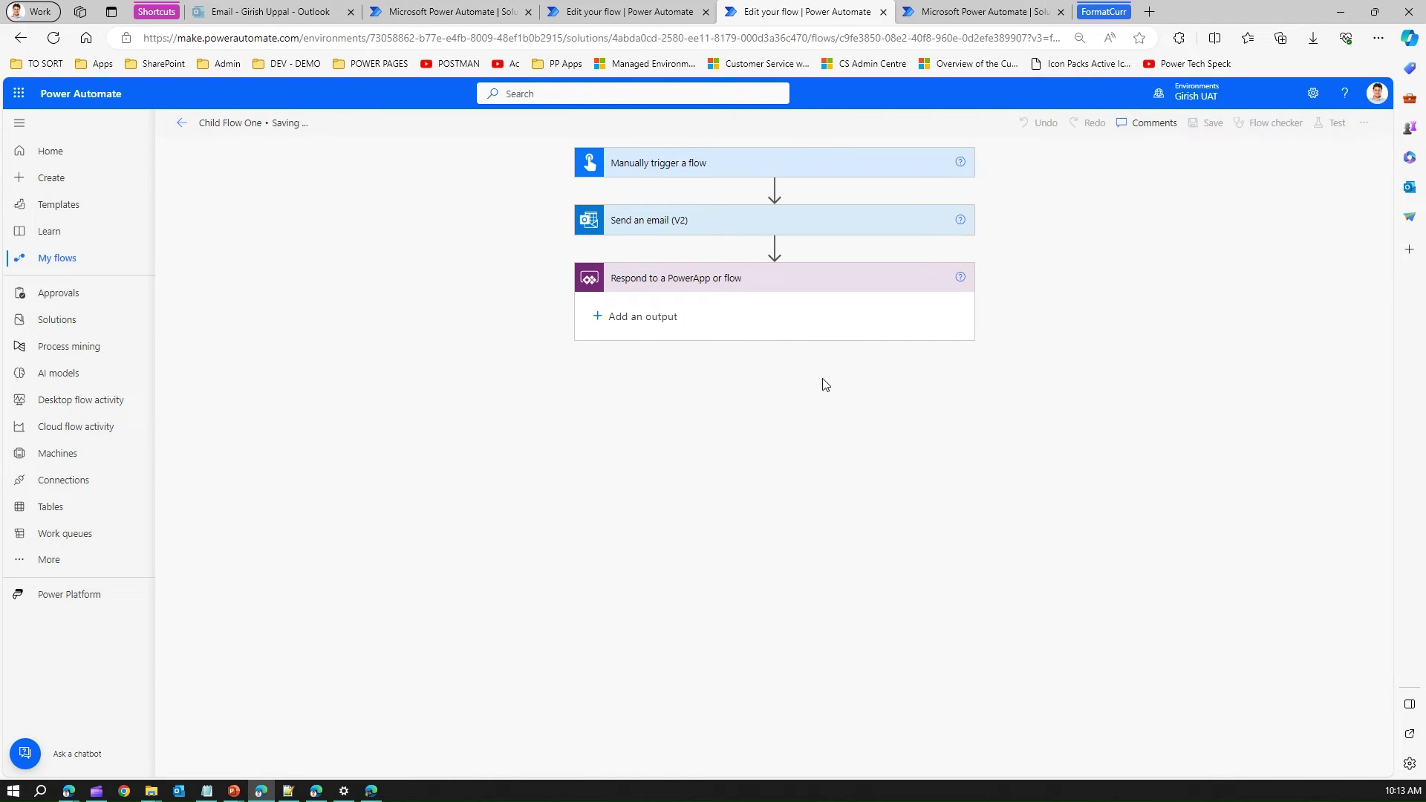
click(627, 11)
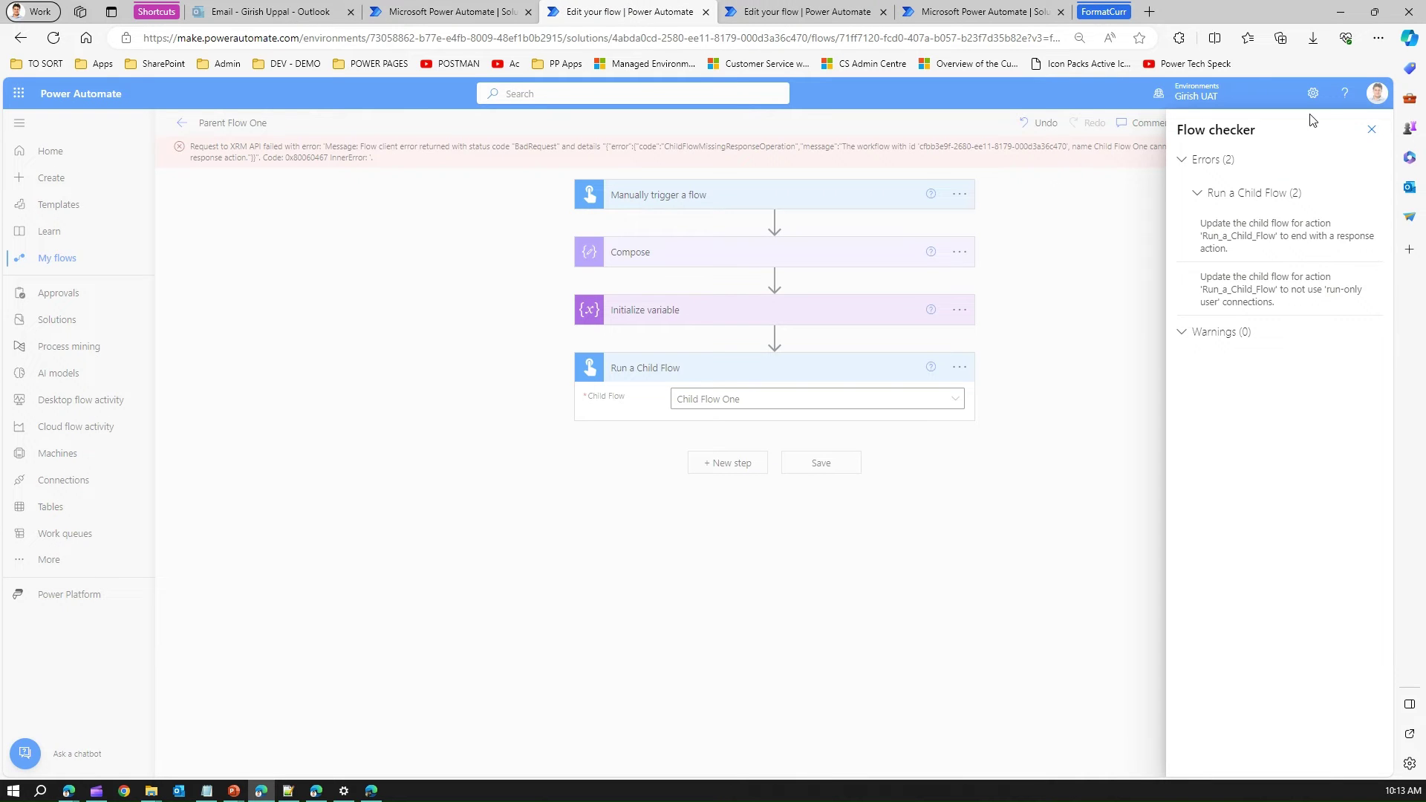
Resave Parent Flow One and recheck it so only the run-only connection error remains.
click(1372, 129)
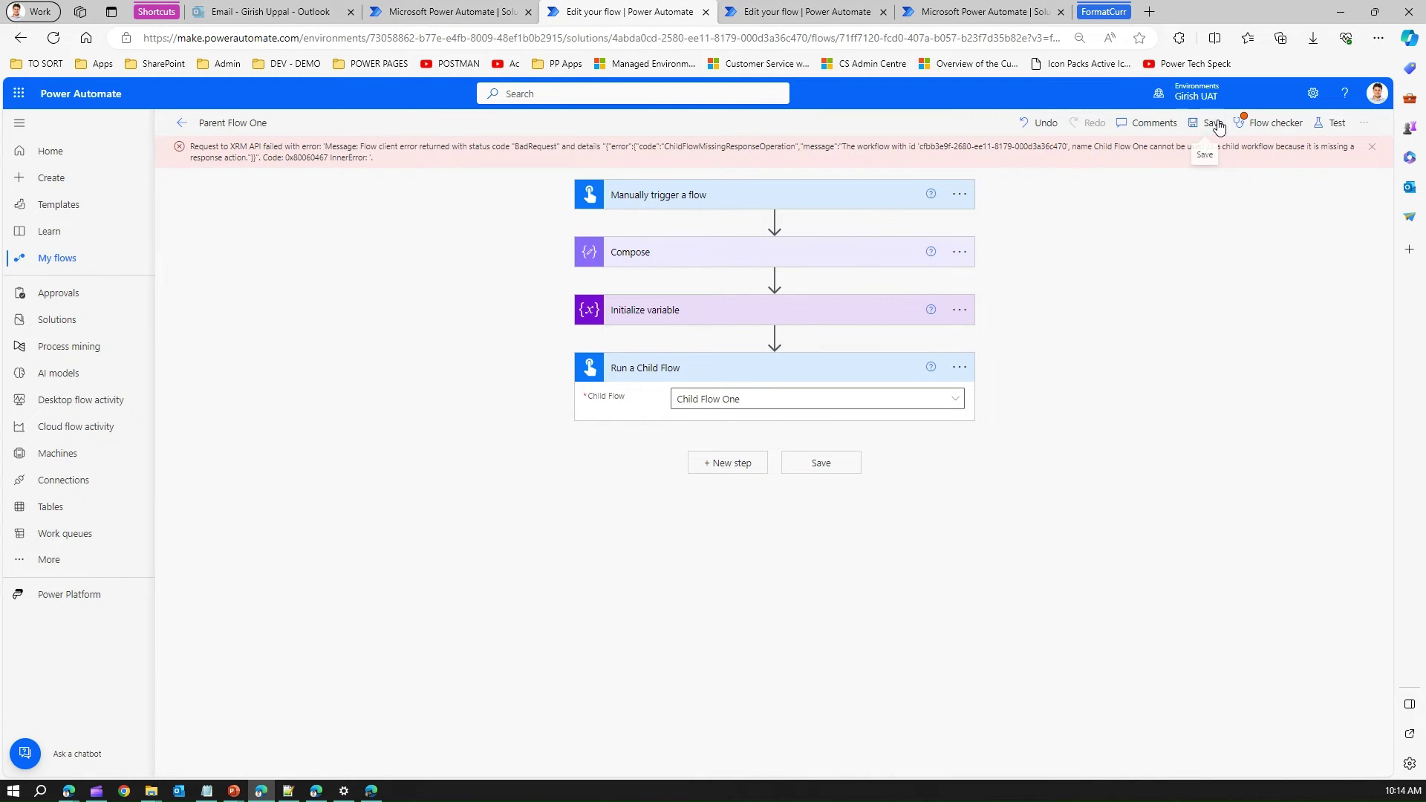
click(1216, 125)
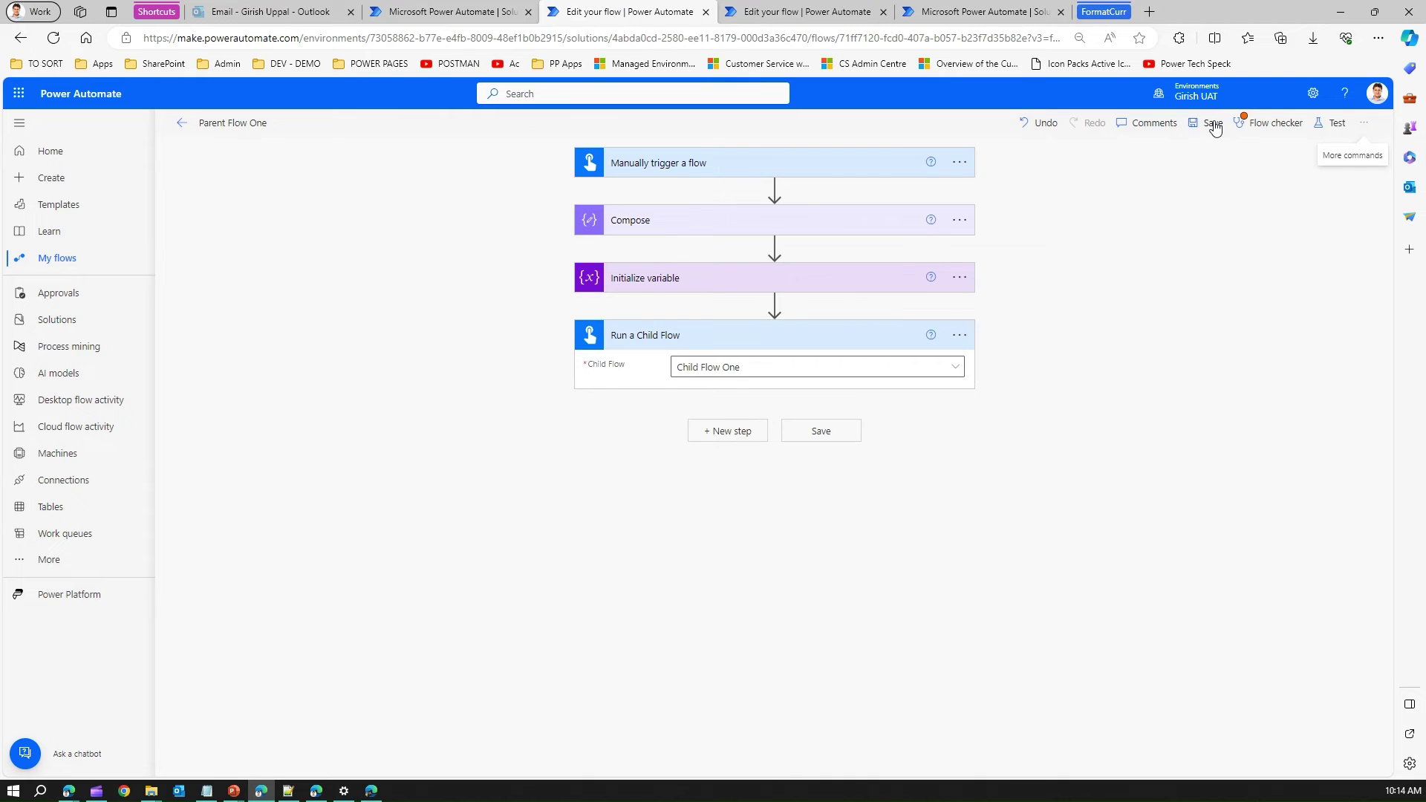
click(1255, 122)
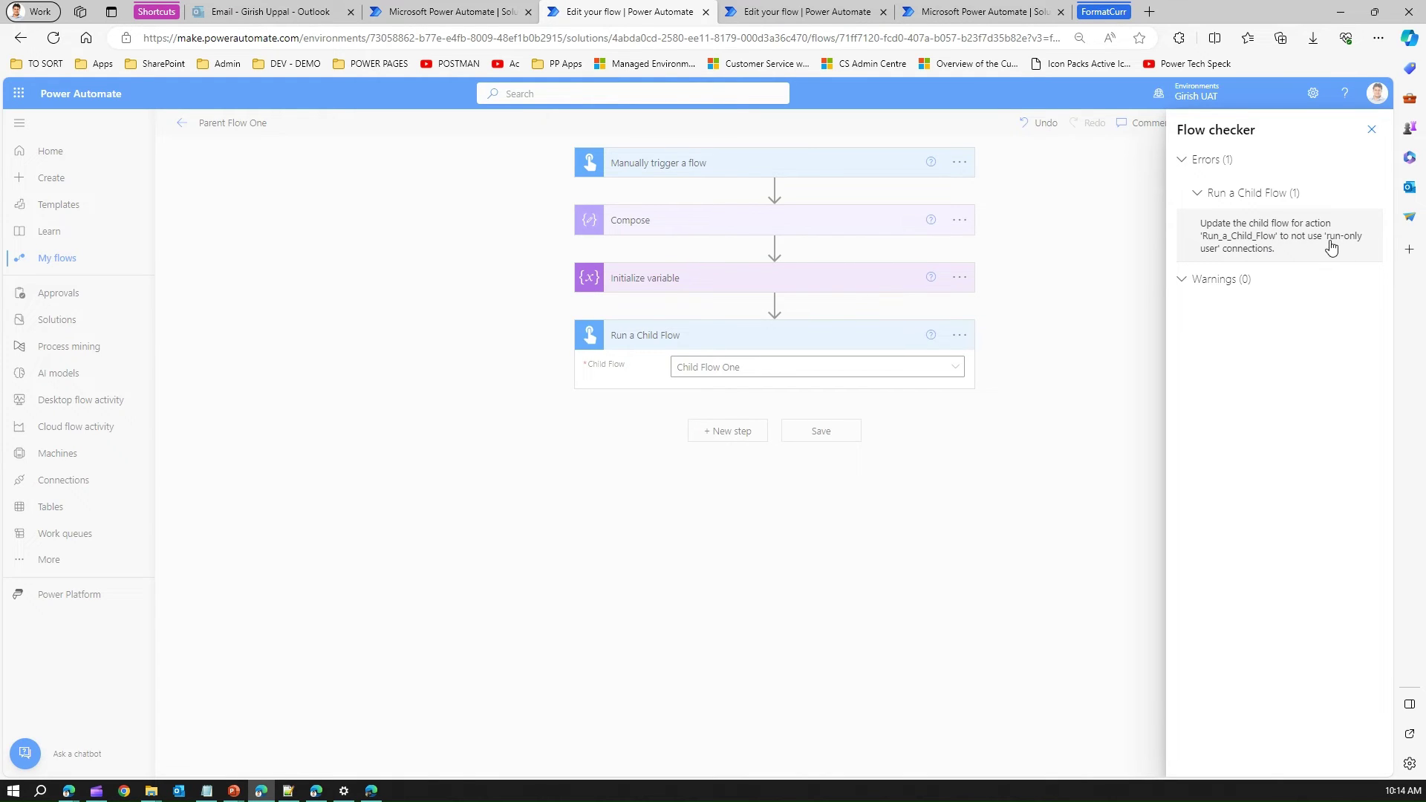
click(806, 14)
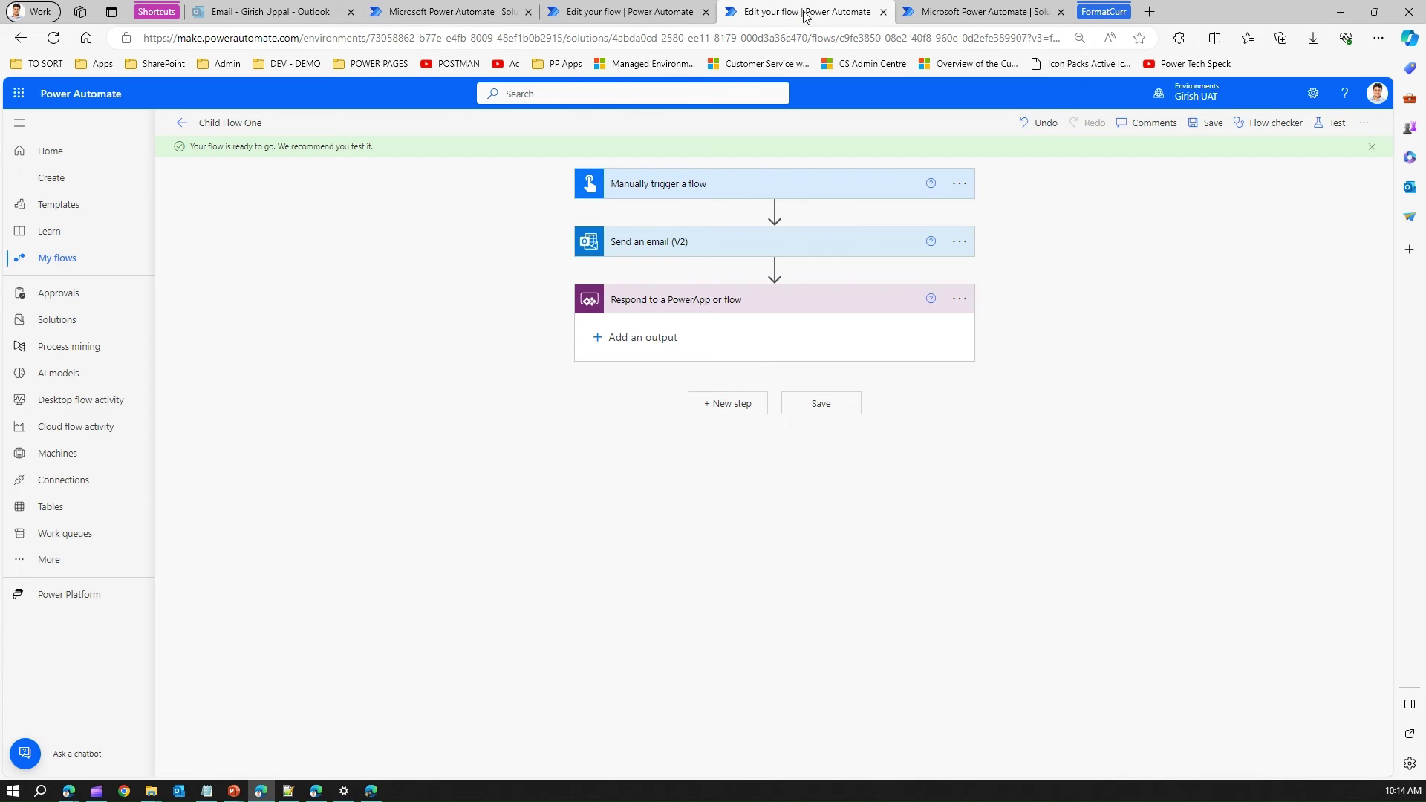
Set Child Flow One's run-only Office 365 Outlook connection to 'Use this connection' and save.
click(184, 123)
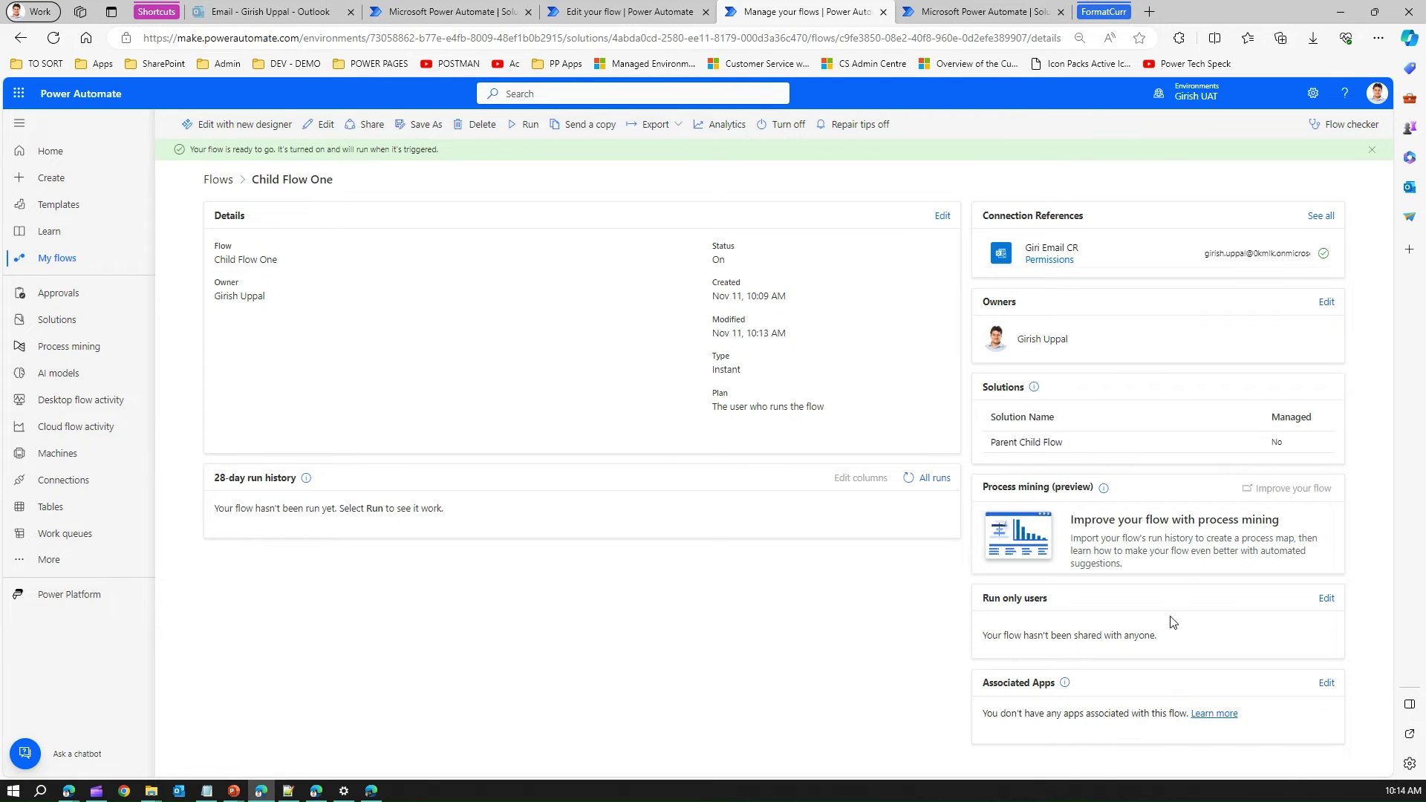
click(1328, 600)
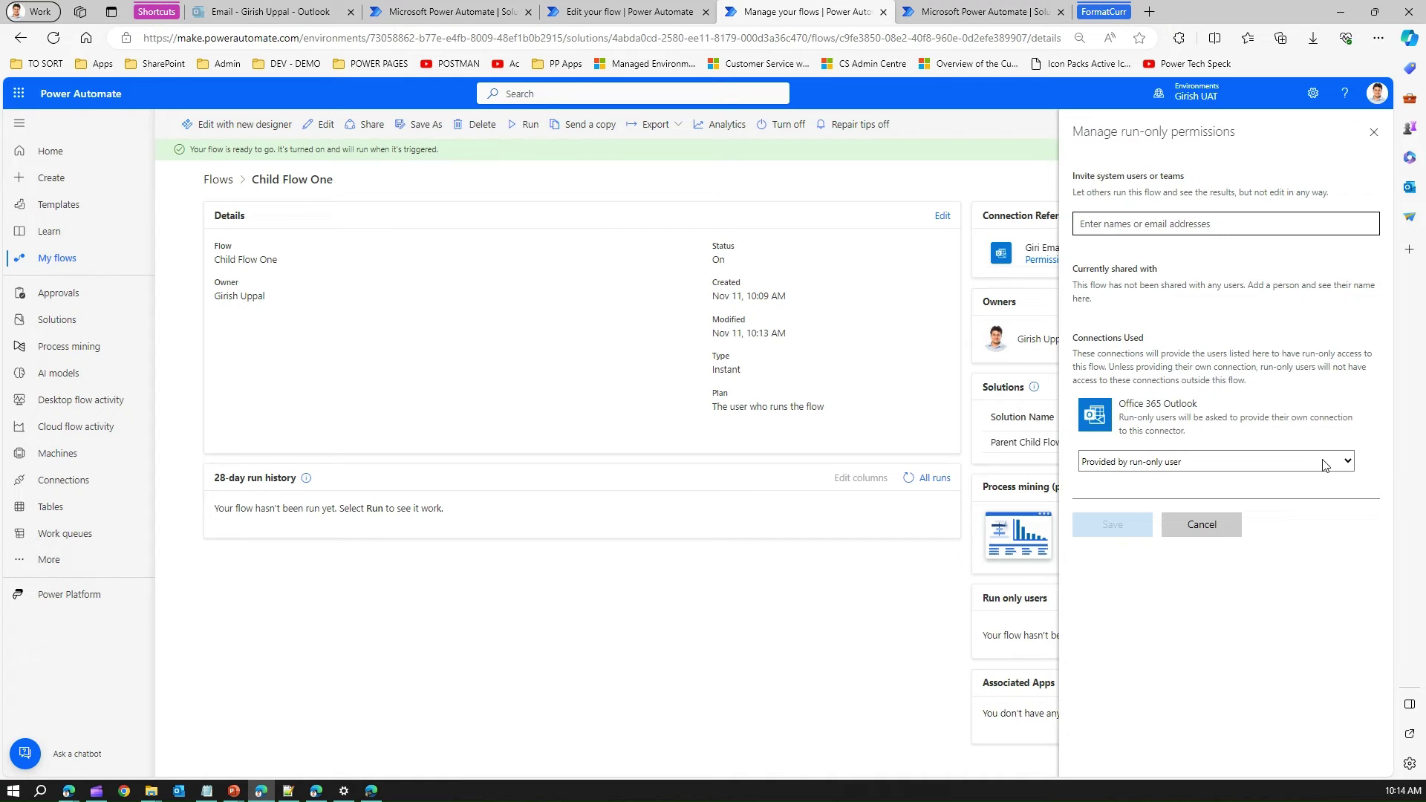
click(1324, 466)
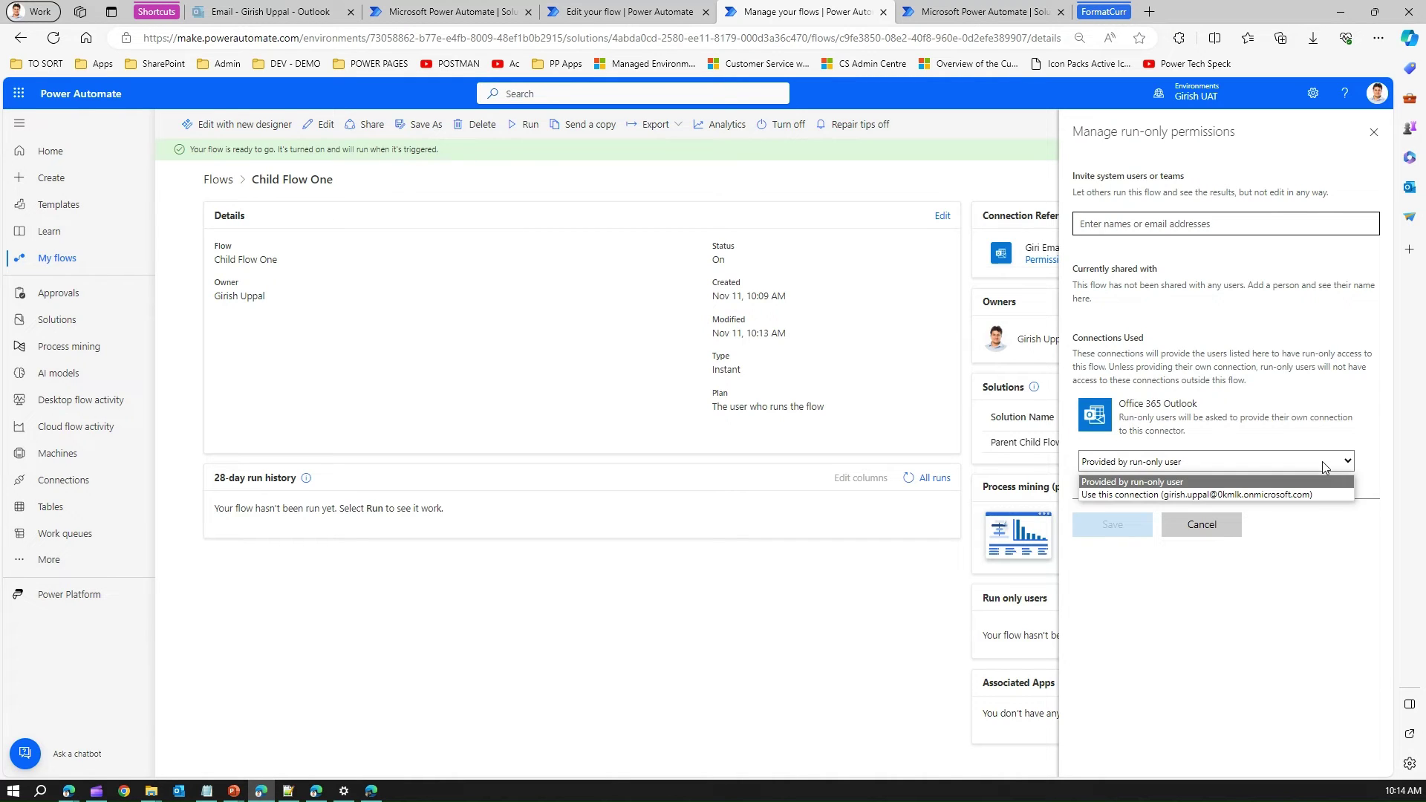
click(1290, 494)
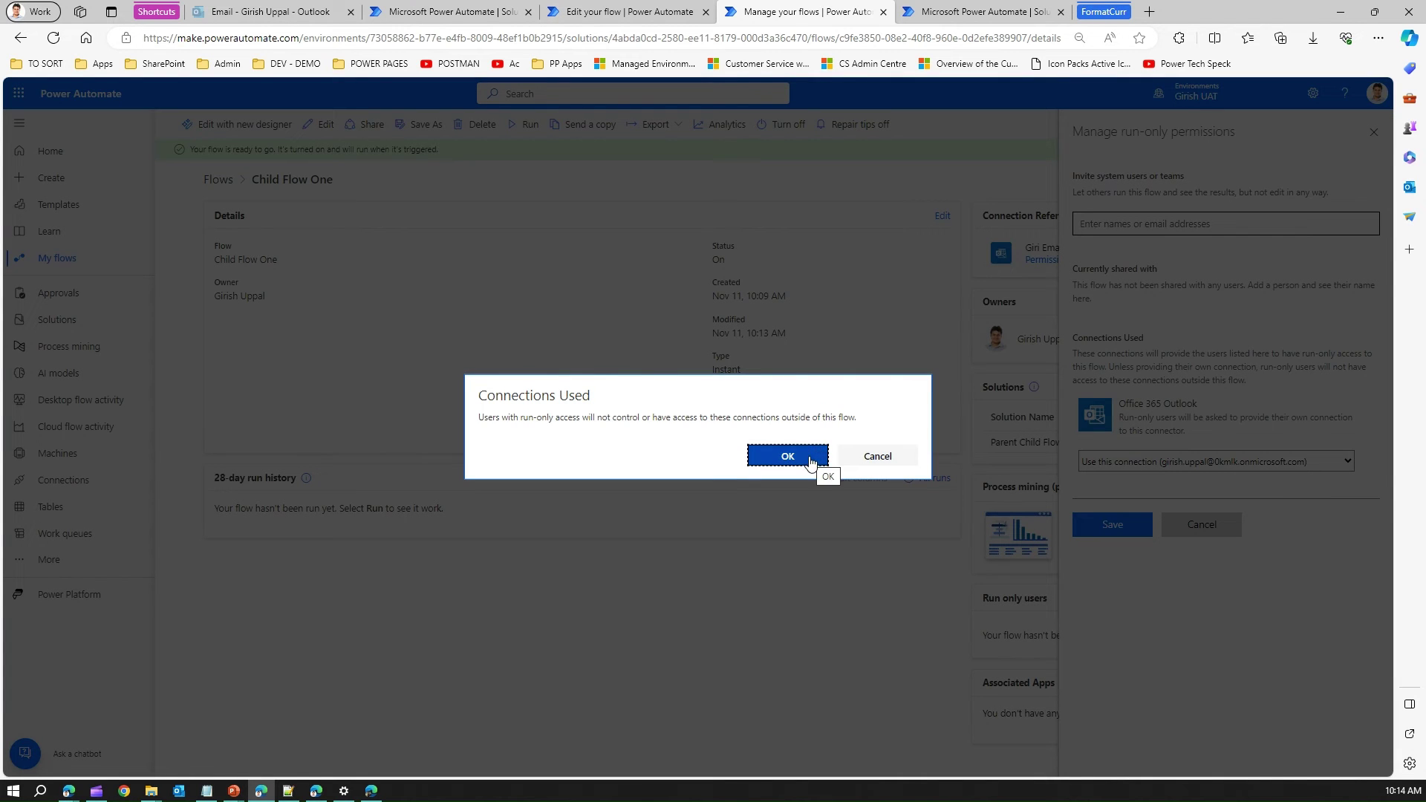
drag(511, 420, 840, 427)
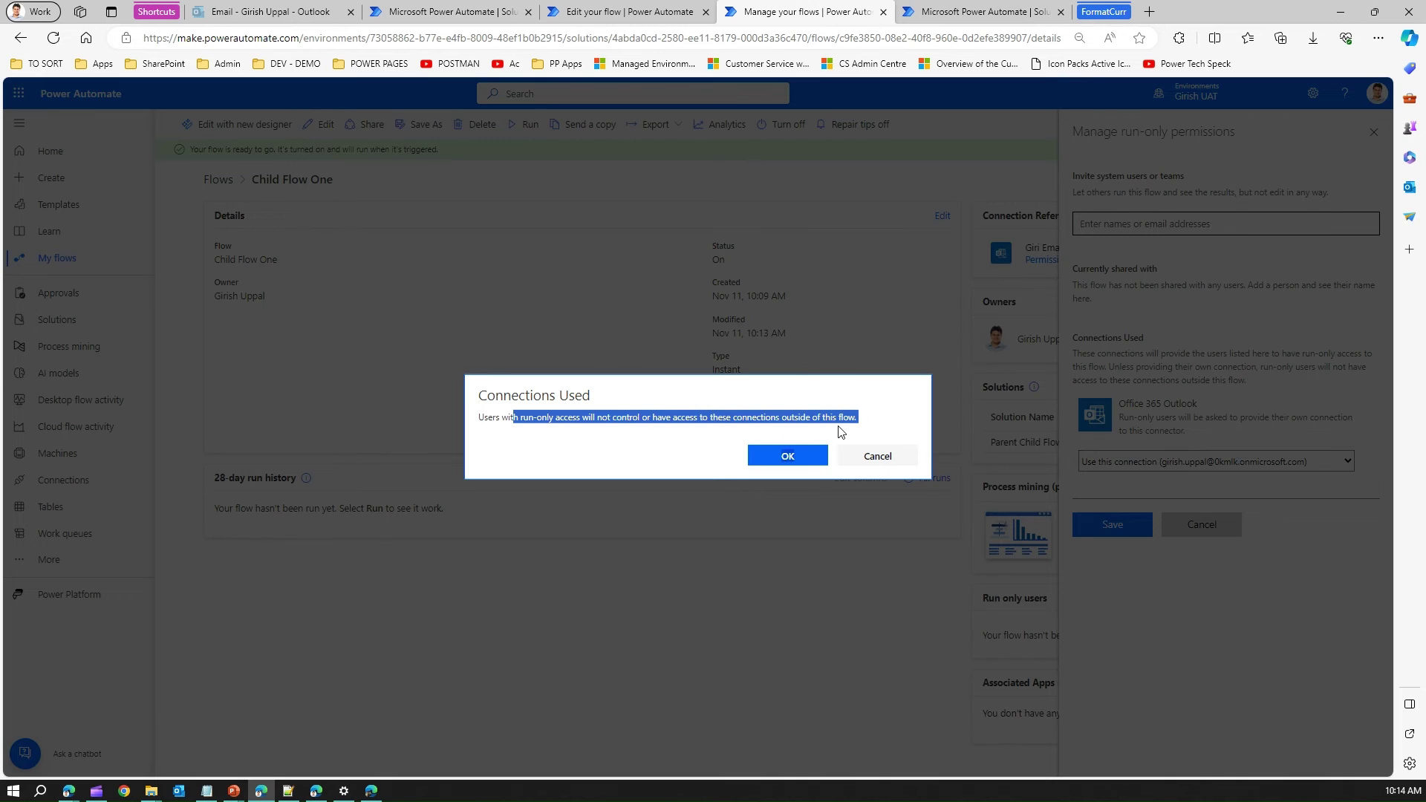
click(804, 456)
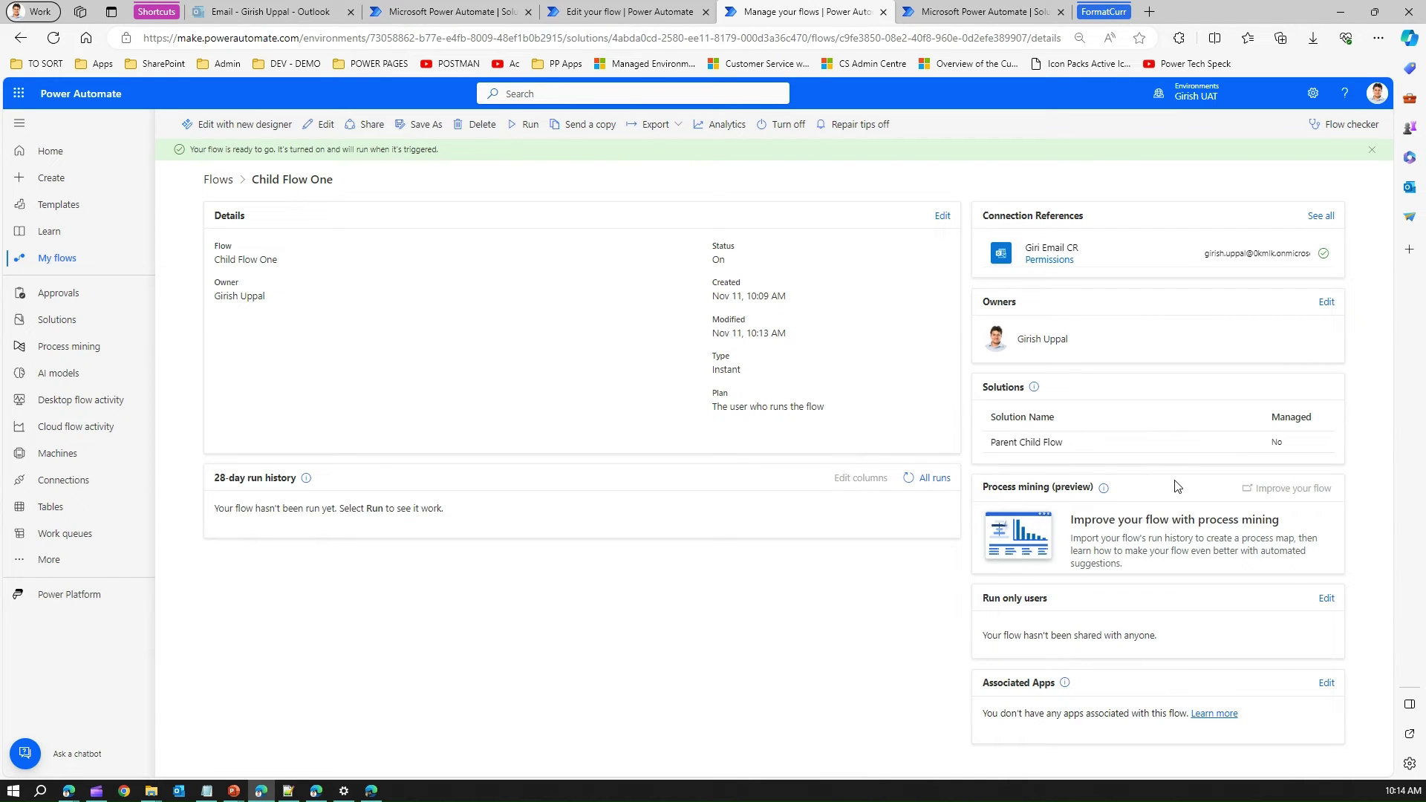
click(1328, 599)
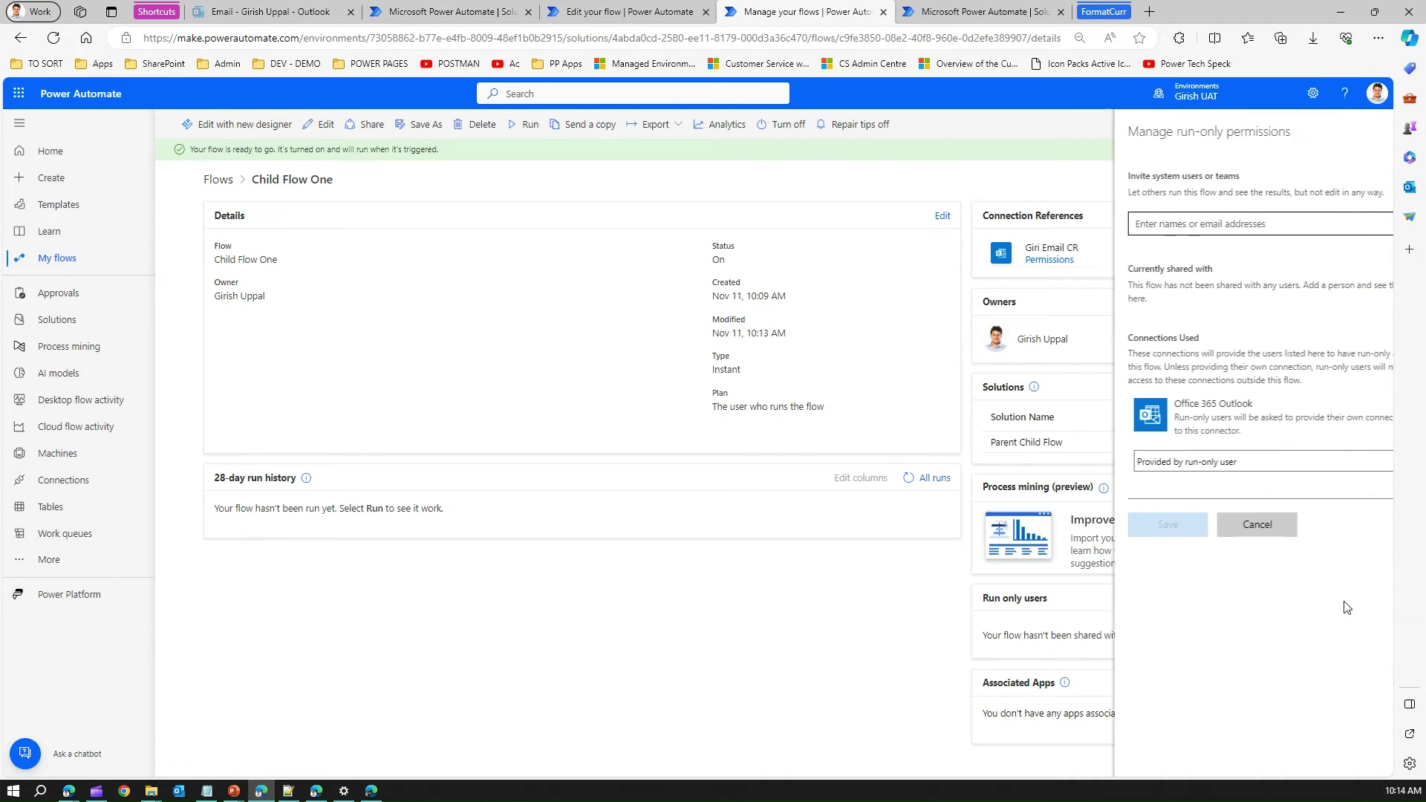
click(1329, 461)
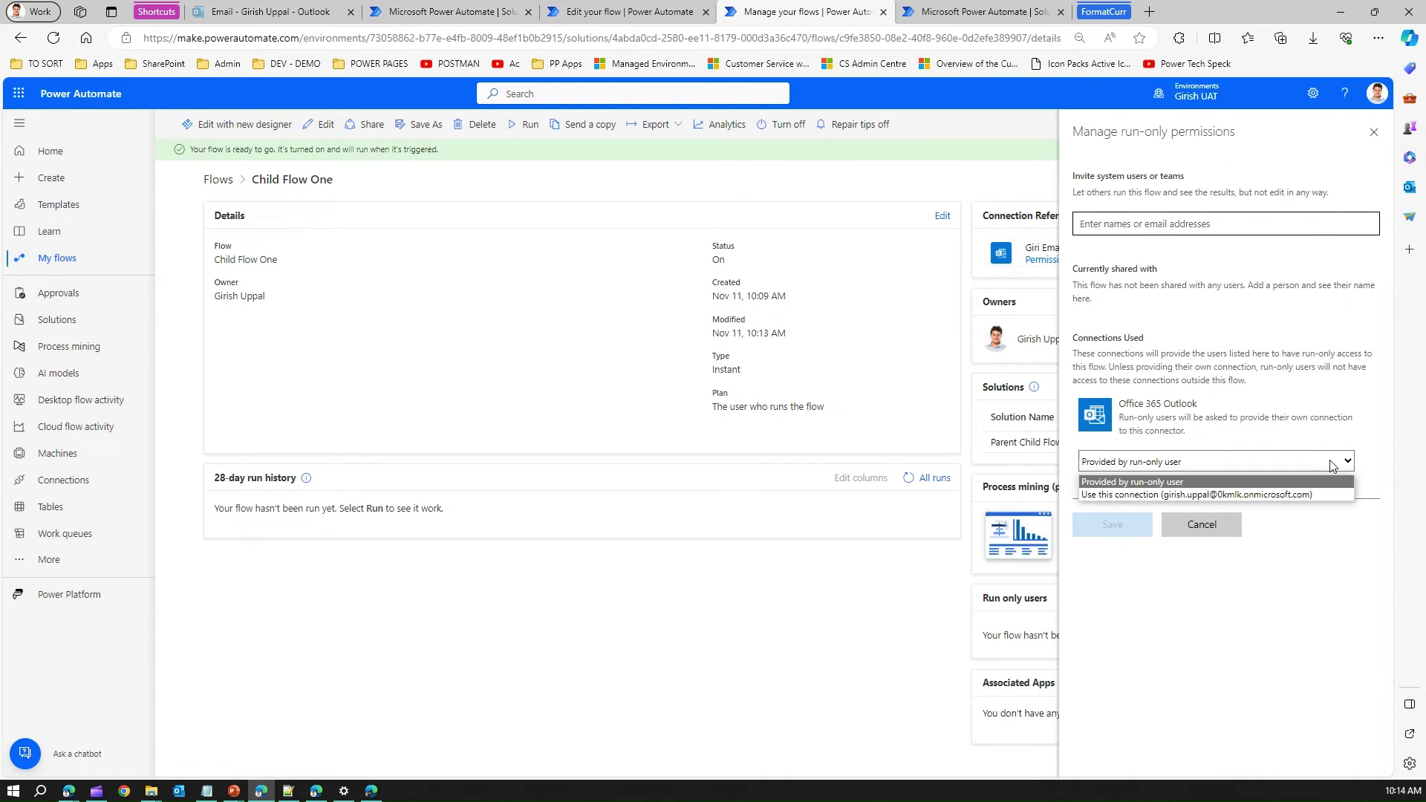
click(1250, 495)
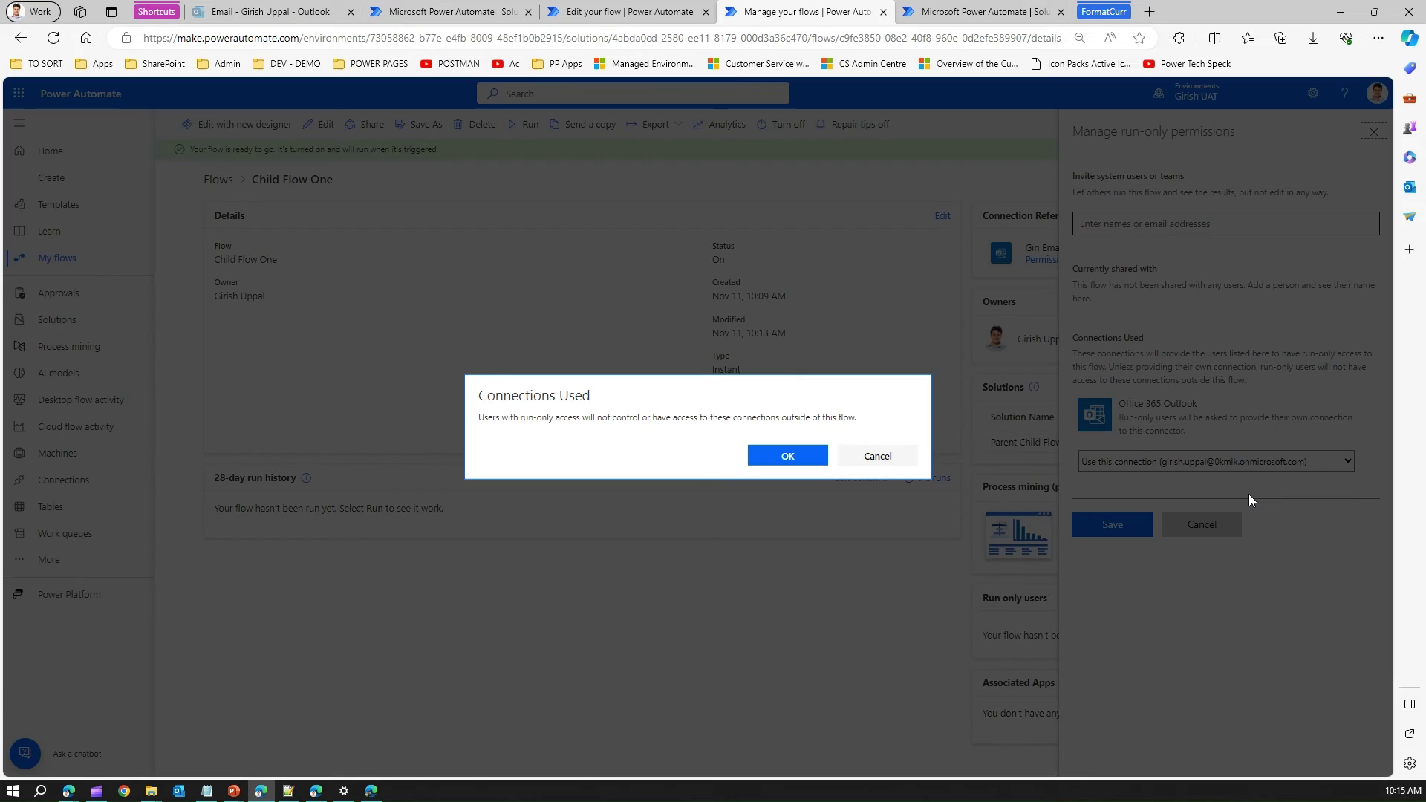
click(790, 455)
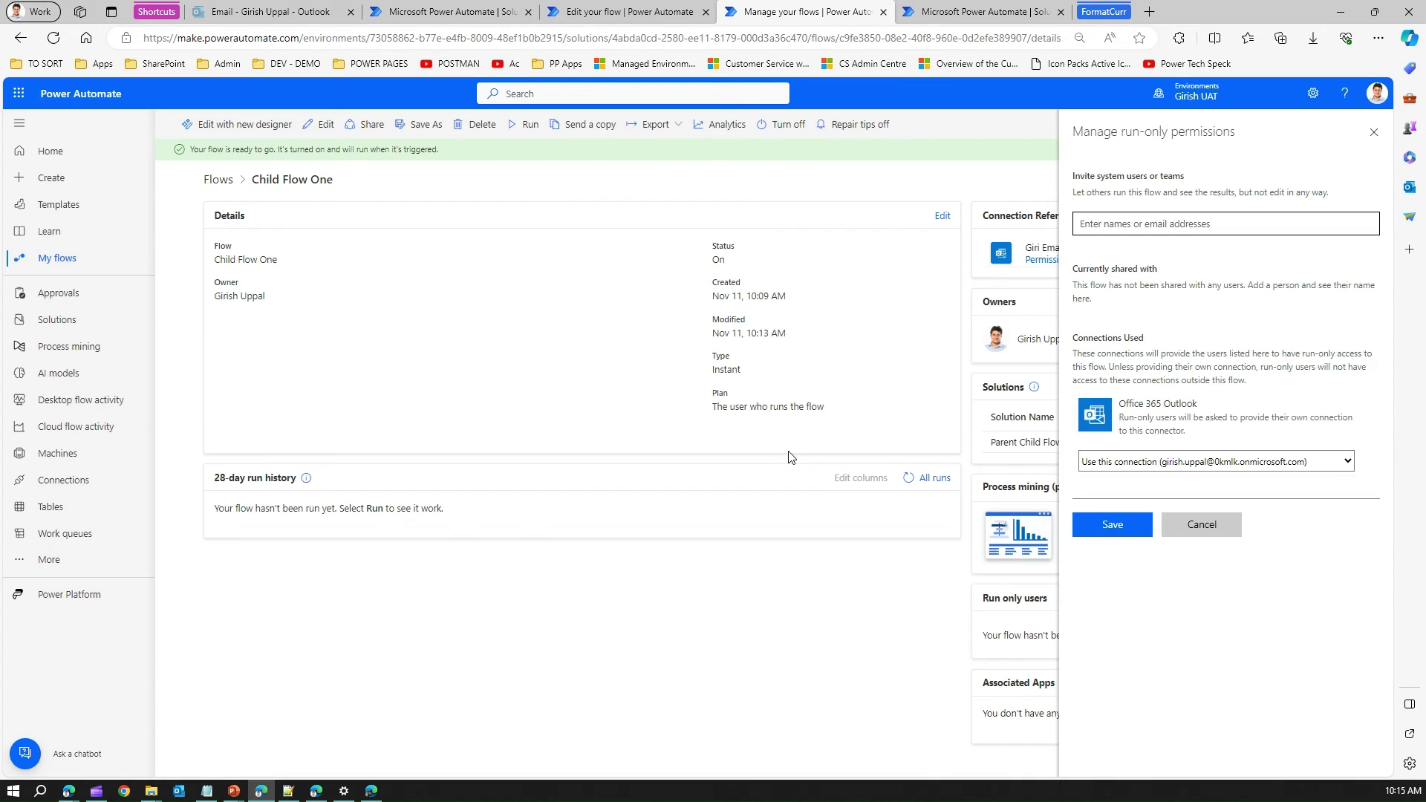
click(1096, 533)
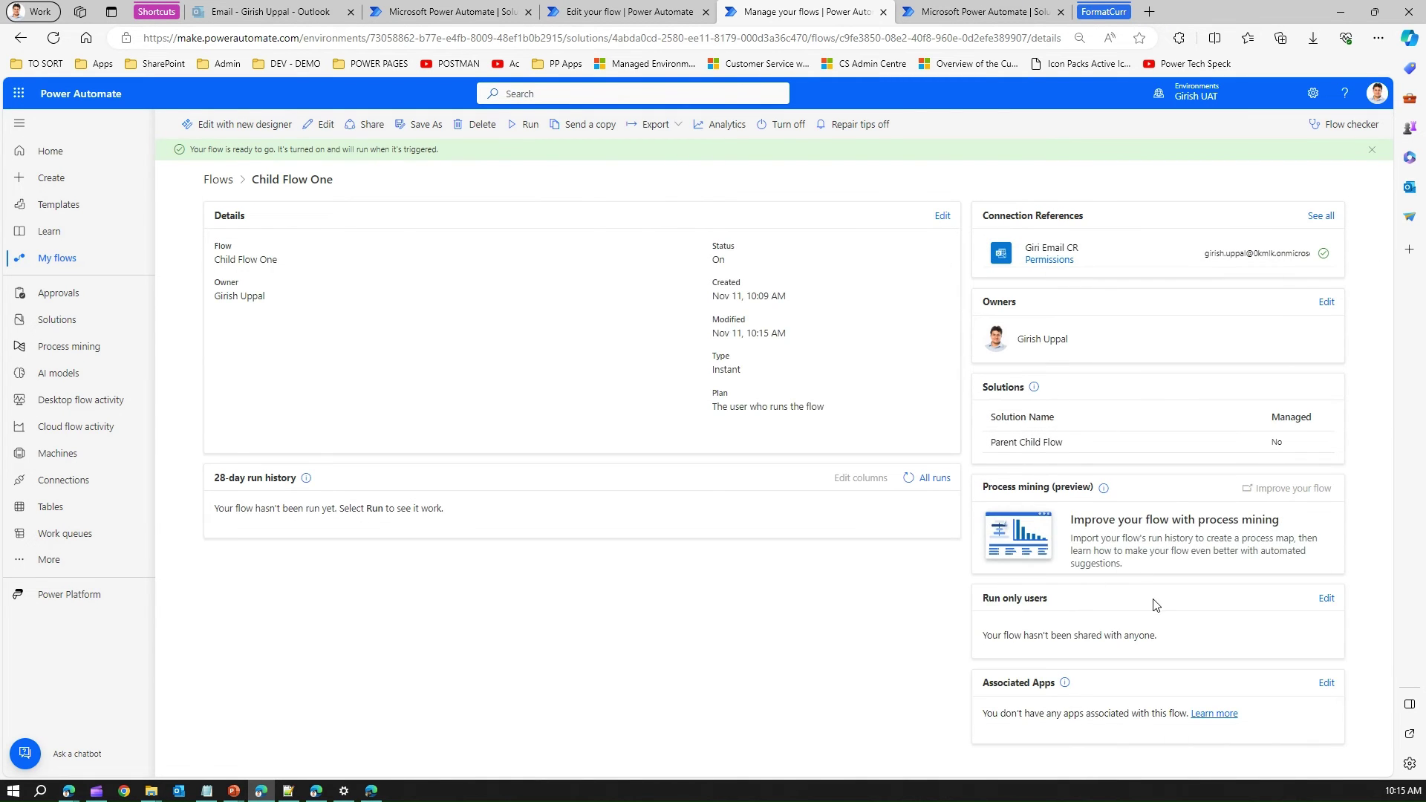
Save Parent Flow One without errors and open its Test flow panel.
click(642, 9)
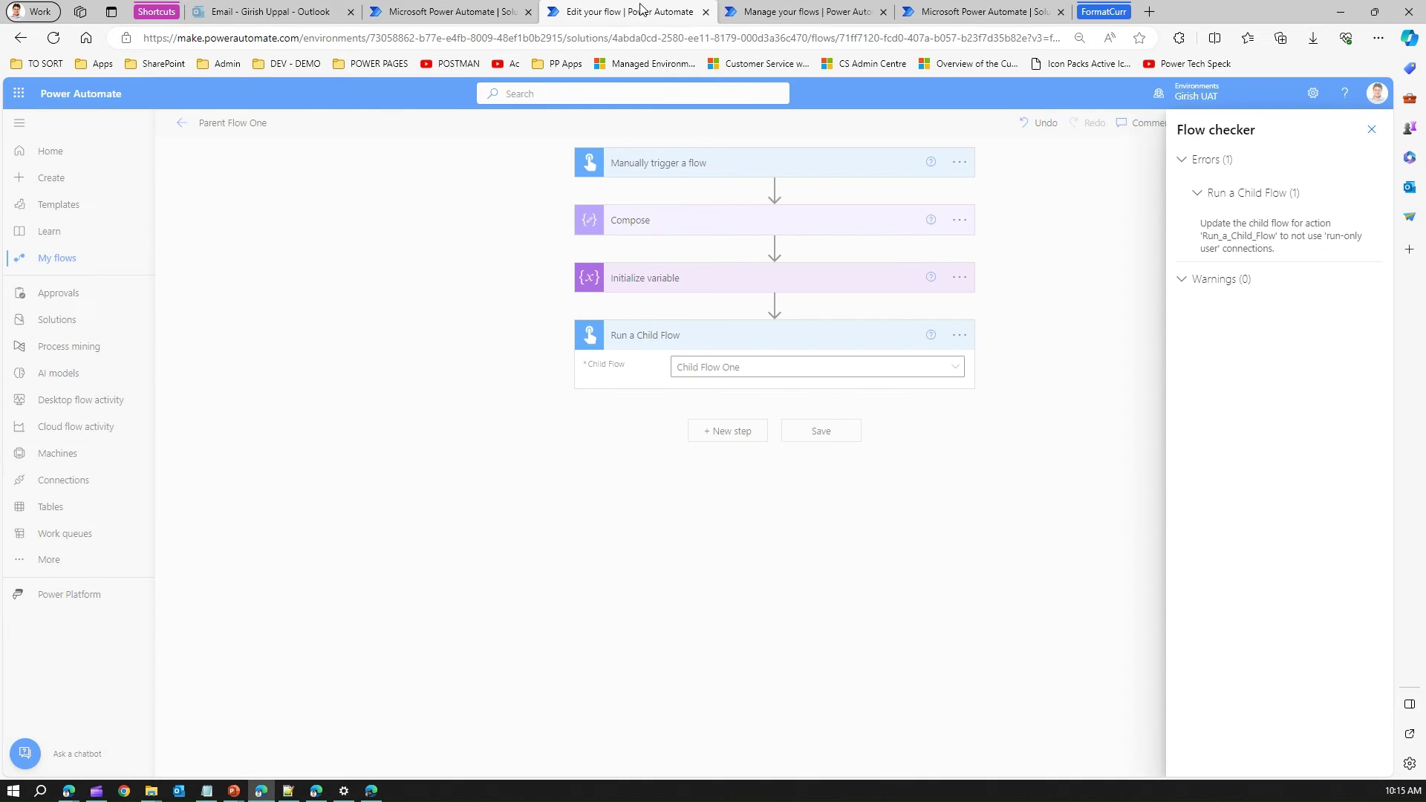
click(1372, 129)
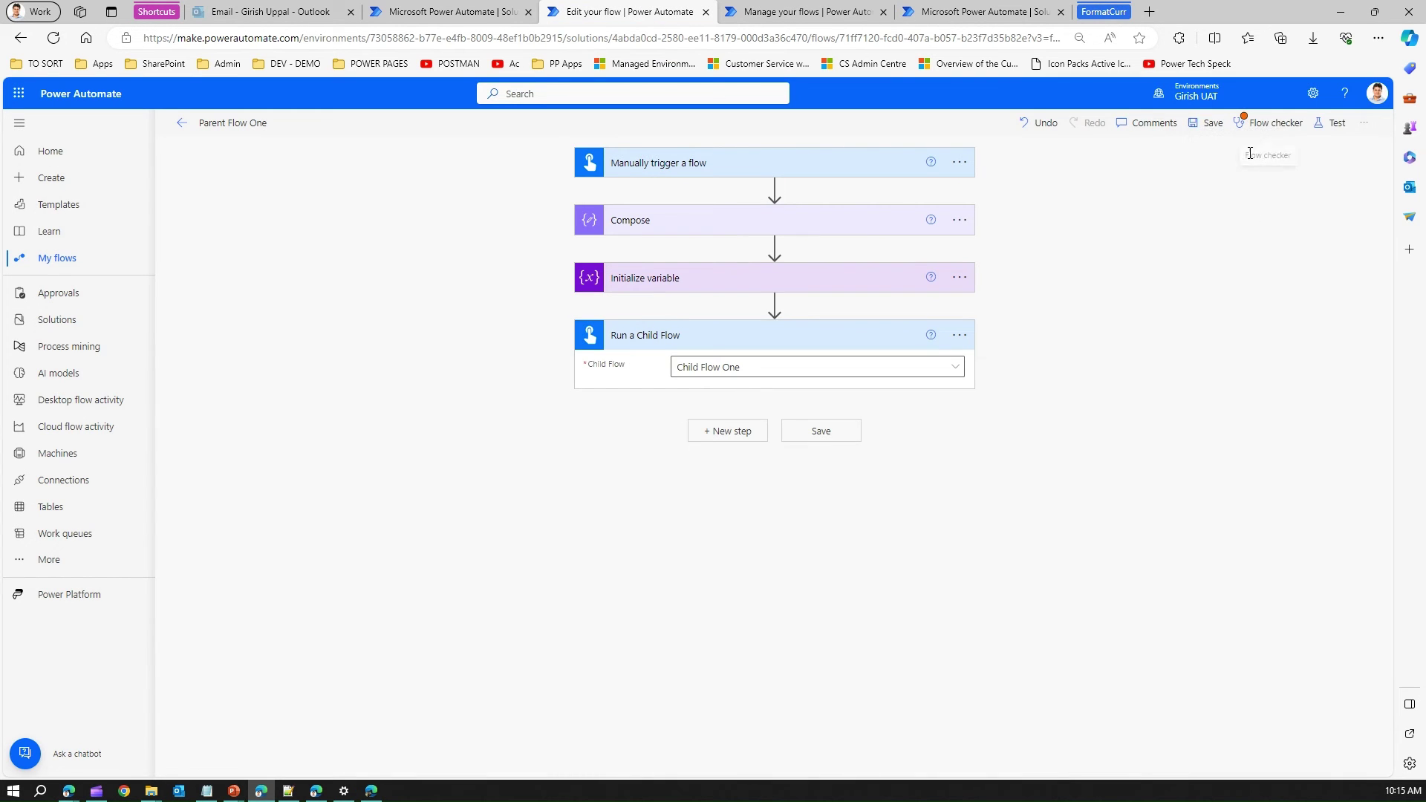
click(1210, 125)
click(1210, 125)
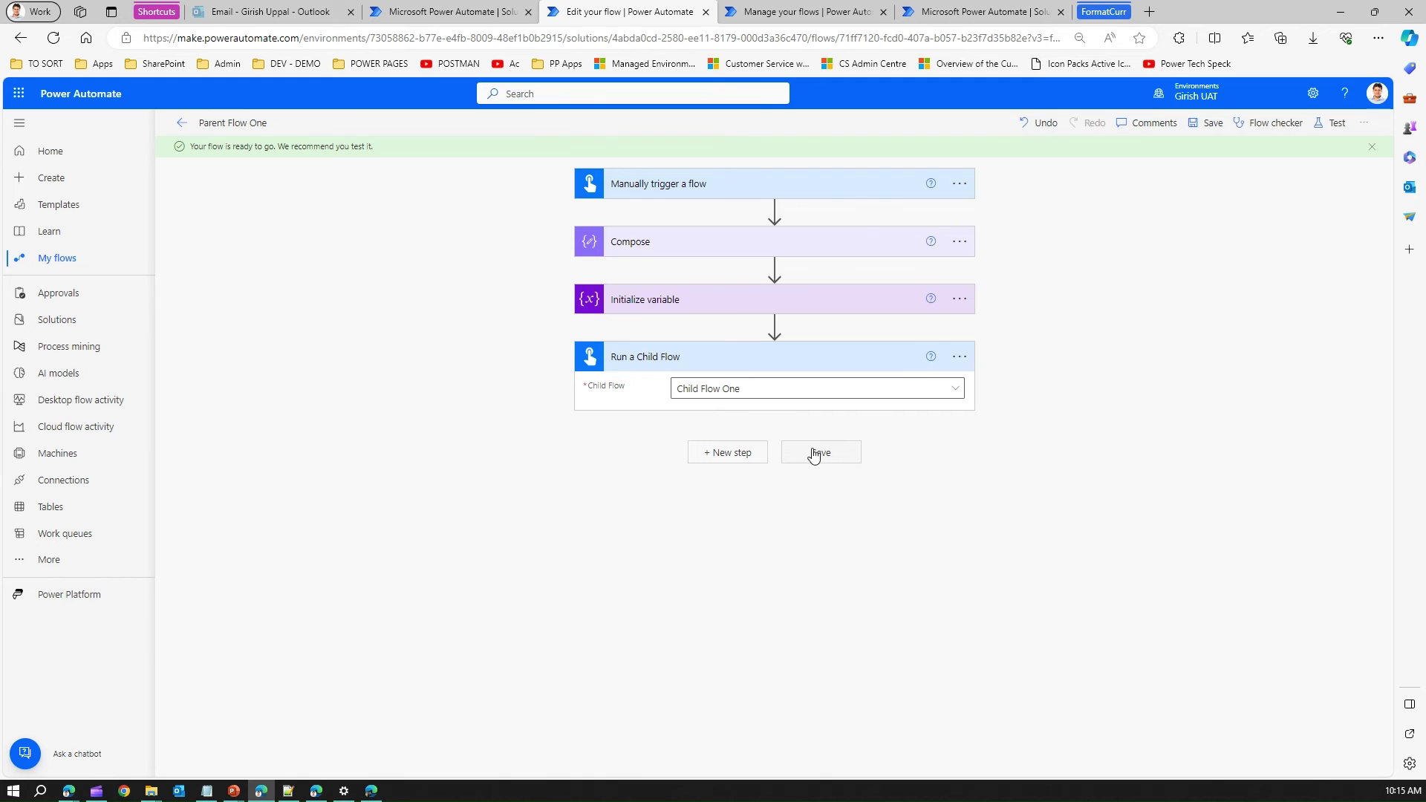
click(1206, 127)
click(776, 12)
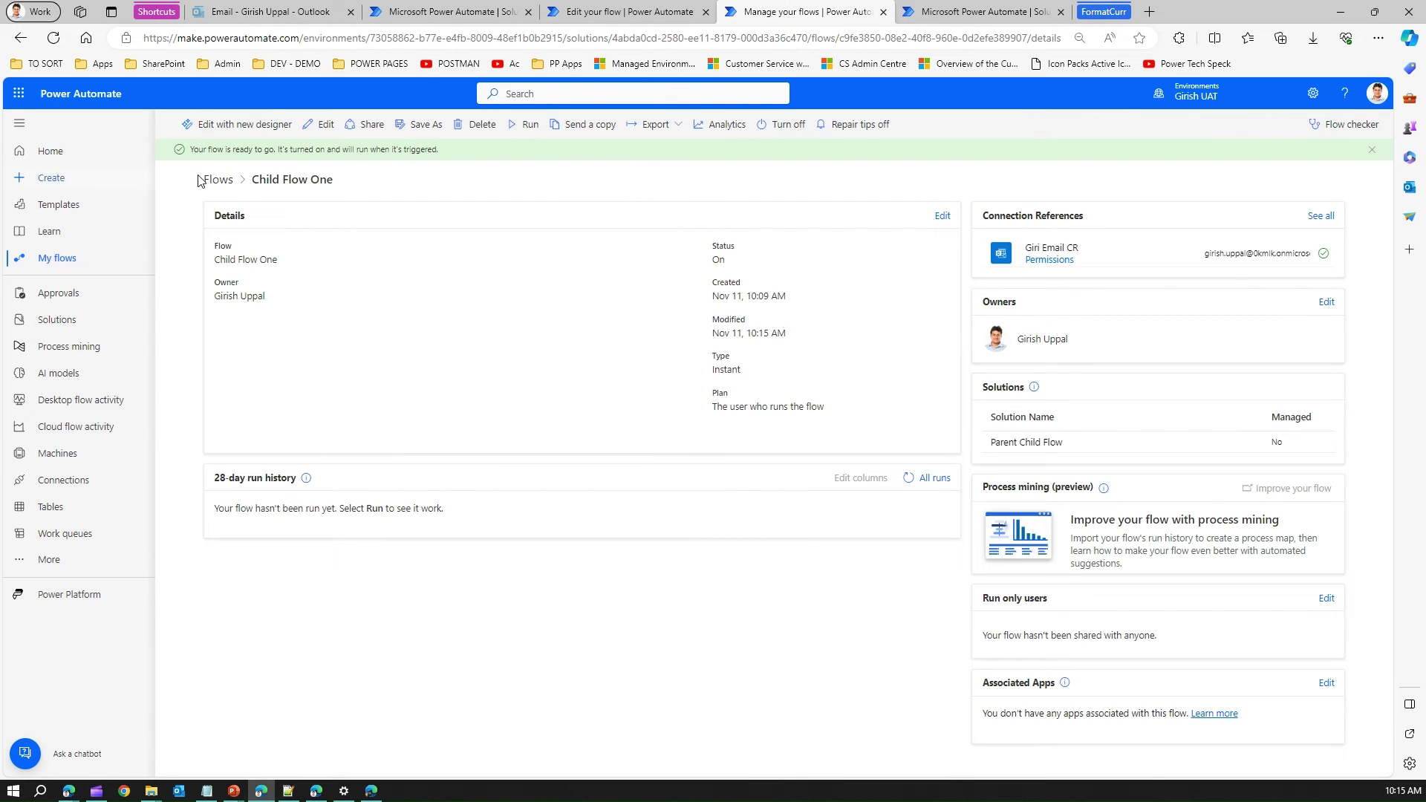
click(630, 11)
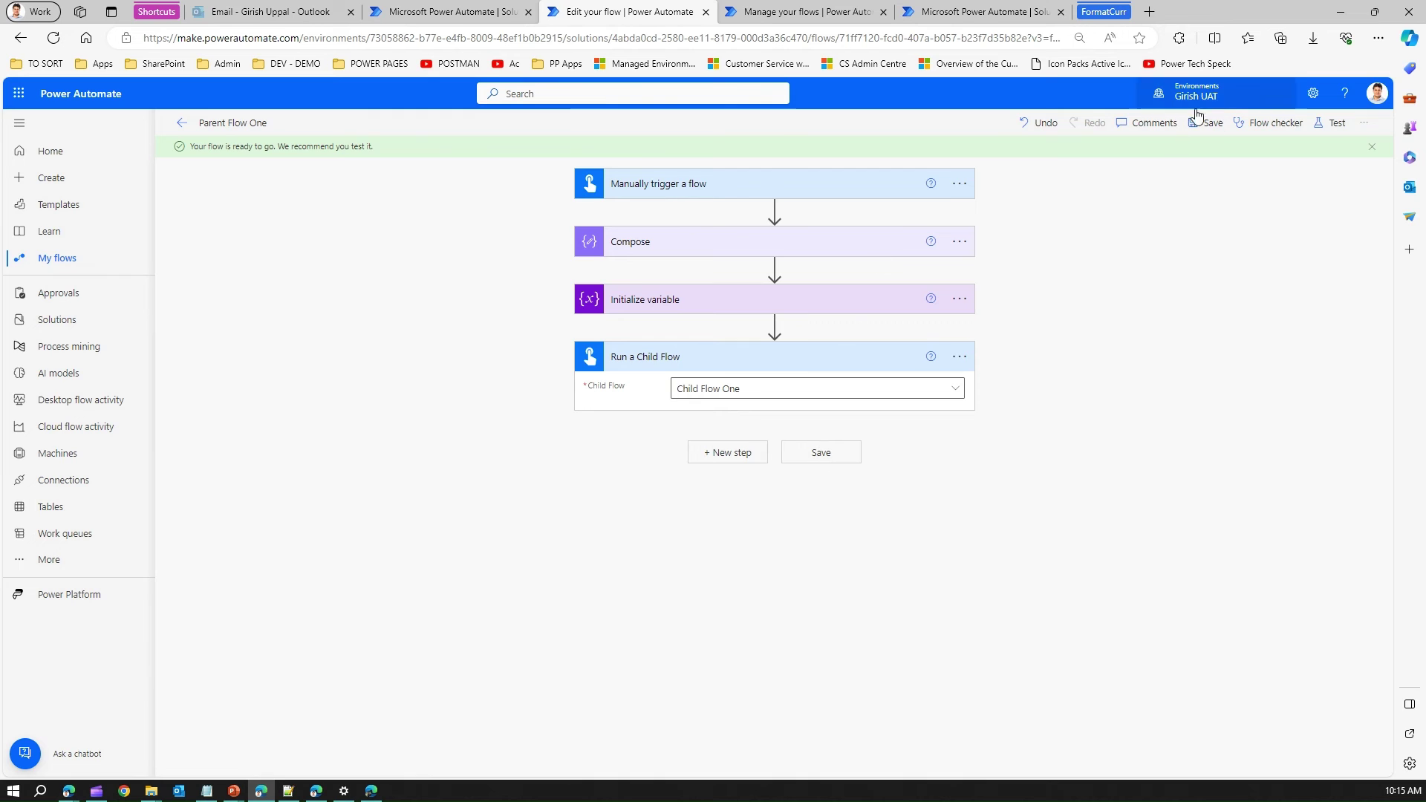
click(1329, 123)
Run a manual test of Parent Flow One, with all four steps including Run a Child Flow succeeding.
click(1202, 167)
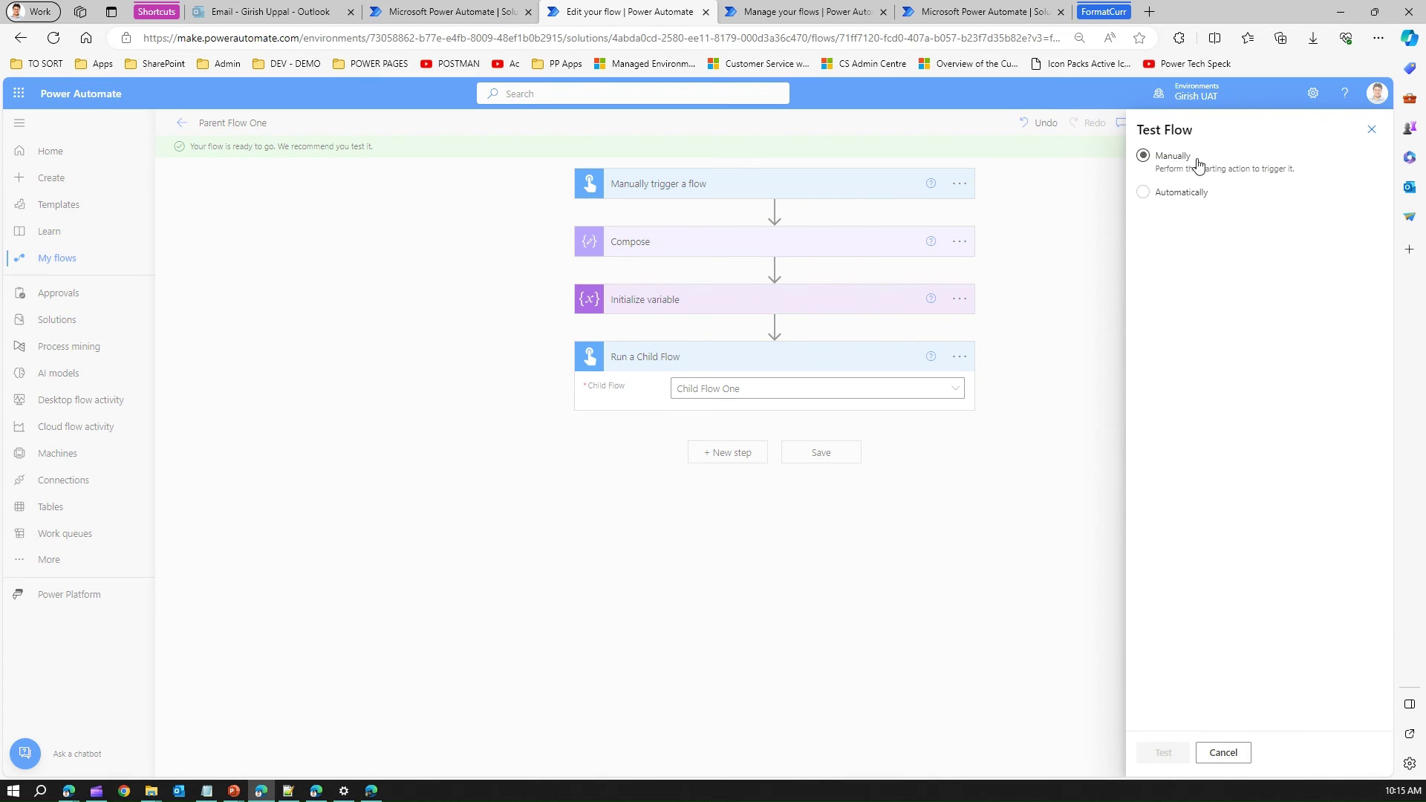
click(1170, 756)
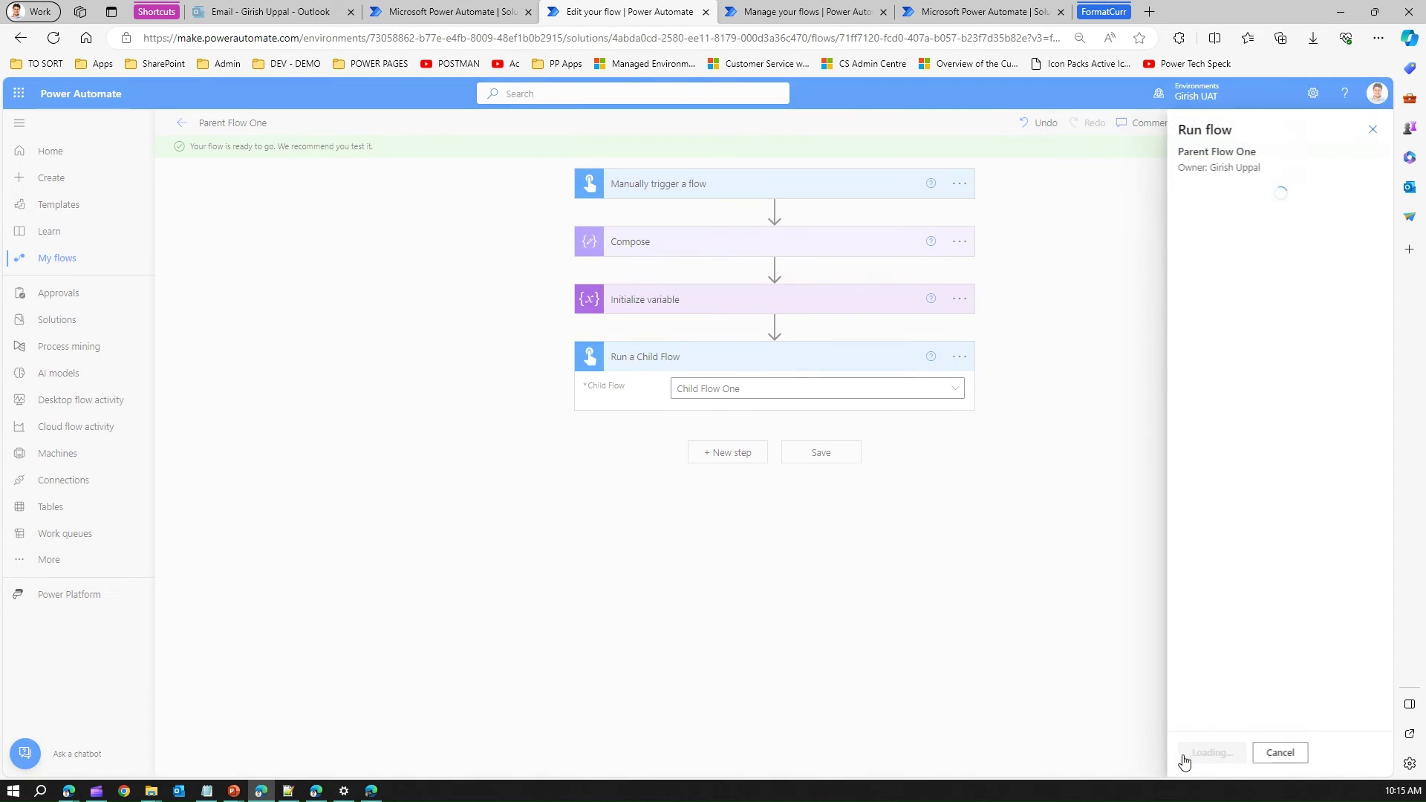
click(1203, 753)
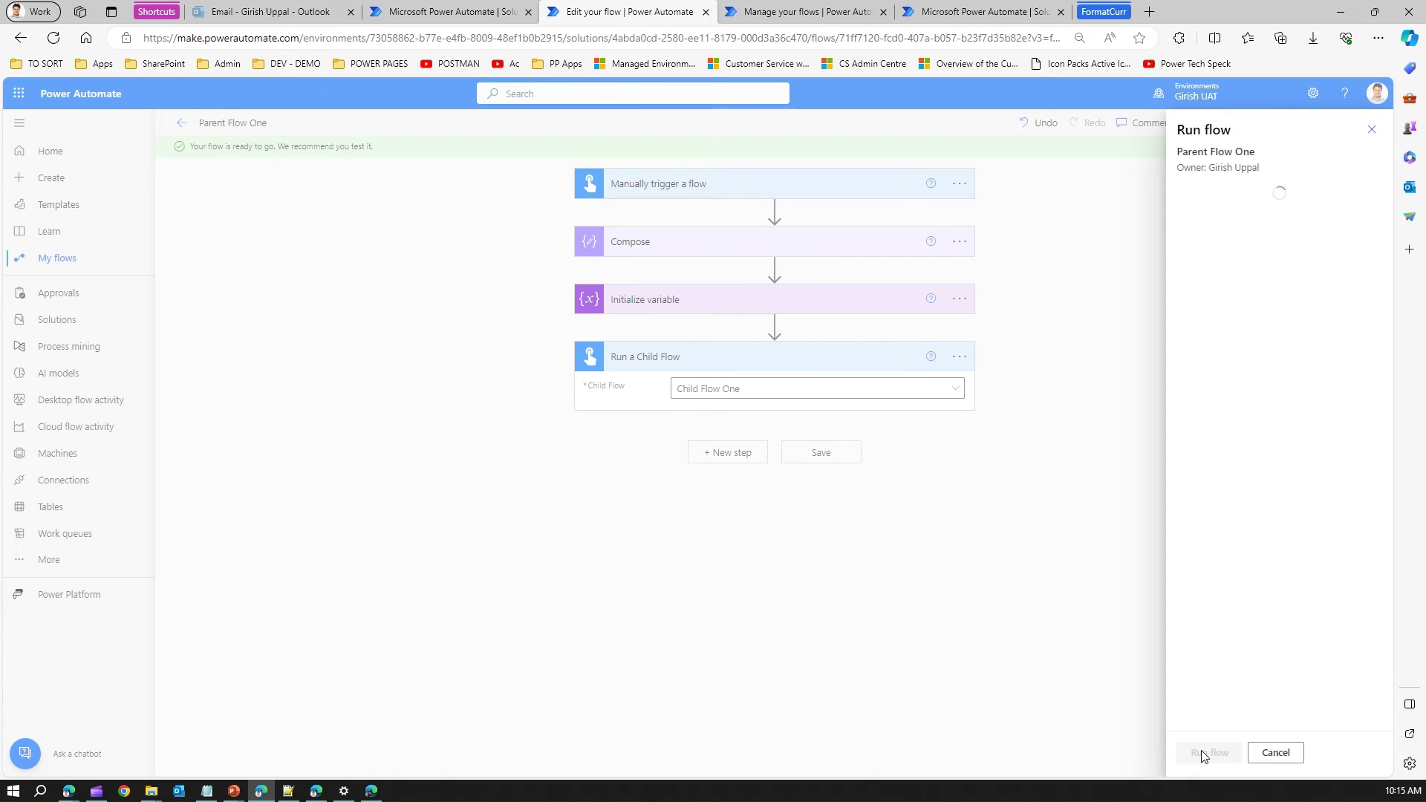
click(1203, 754)
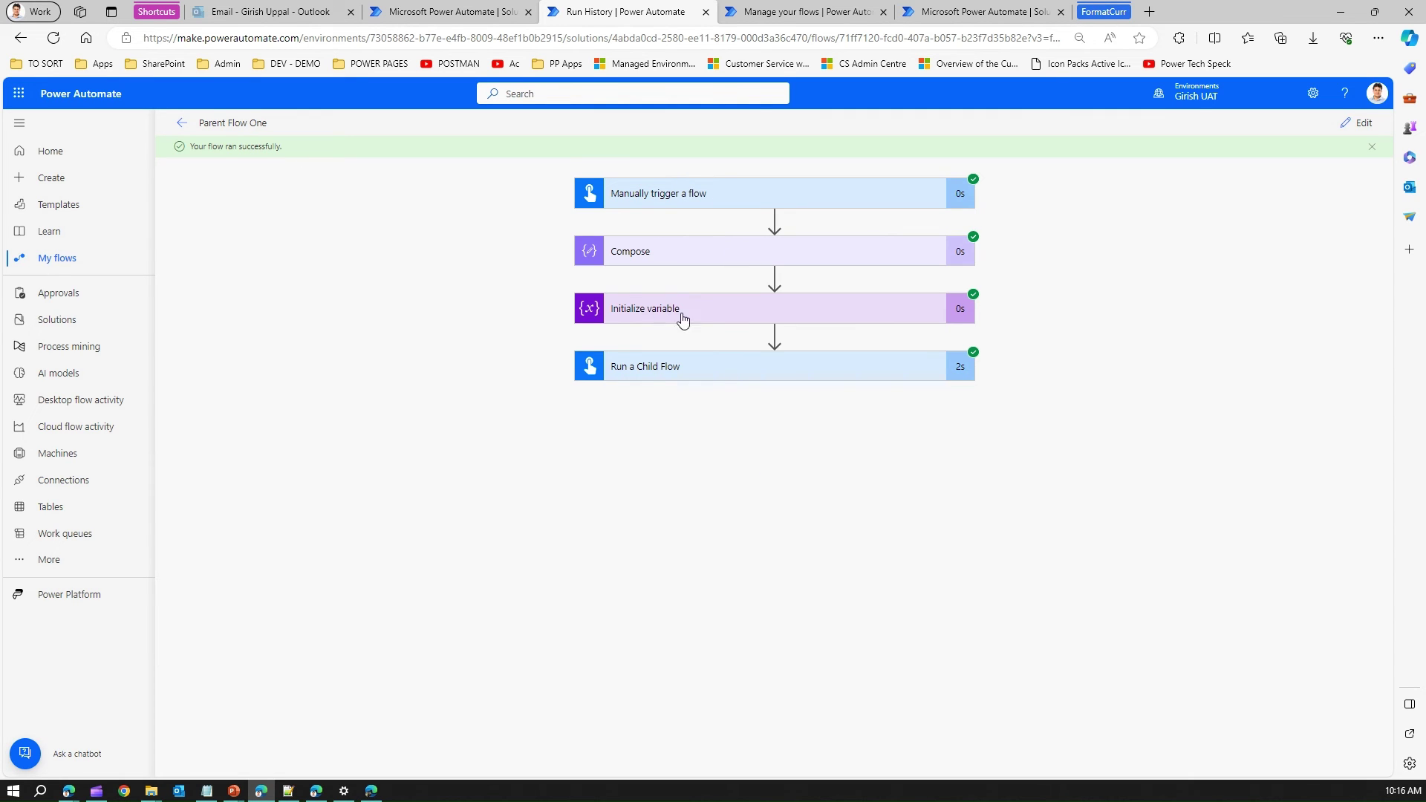
Refresh Child Flow One's run history and open its latest run.
click(774, 11)
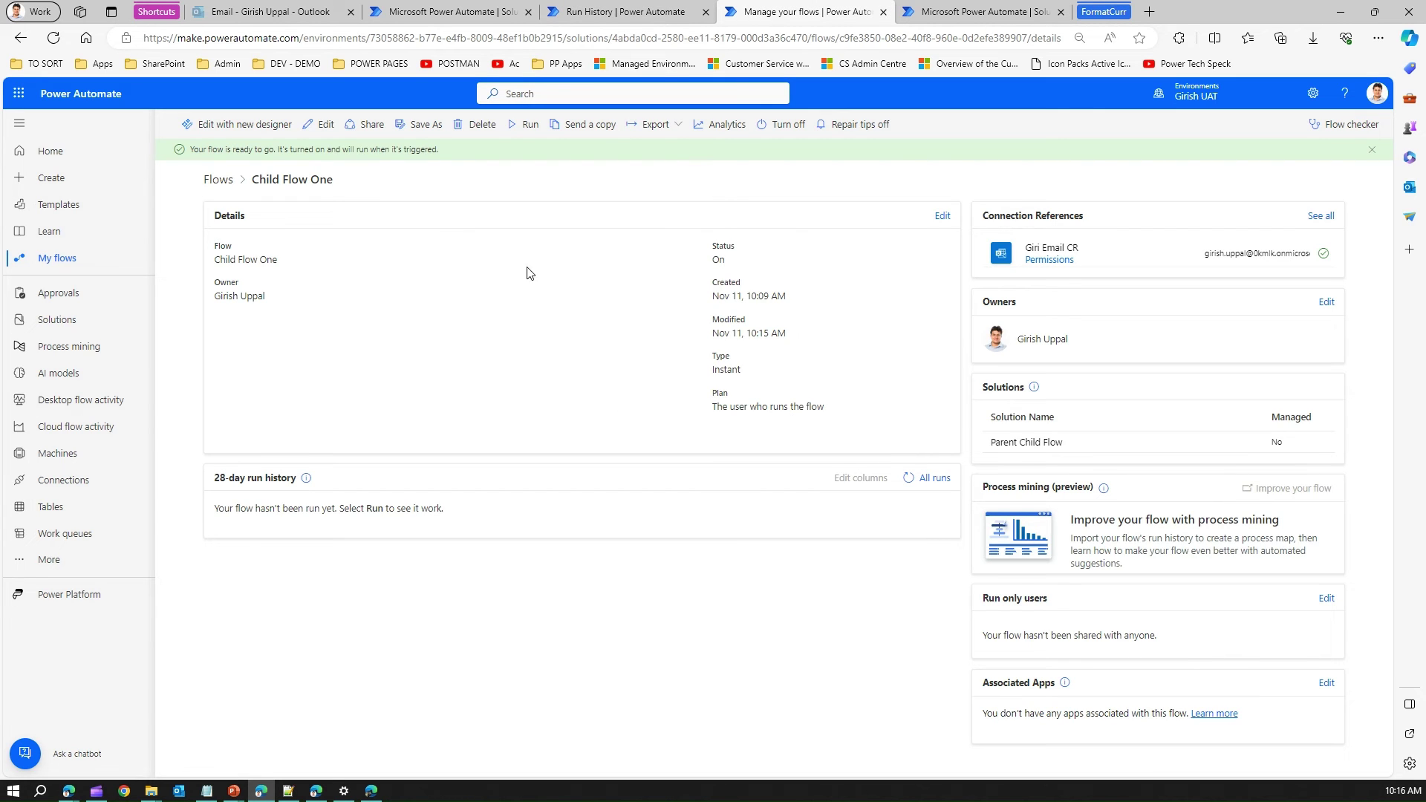
click(909, 479)
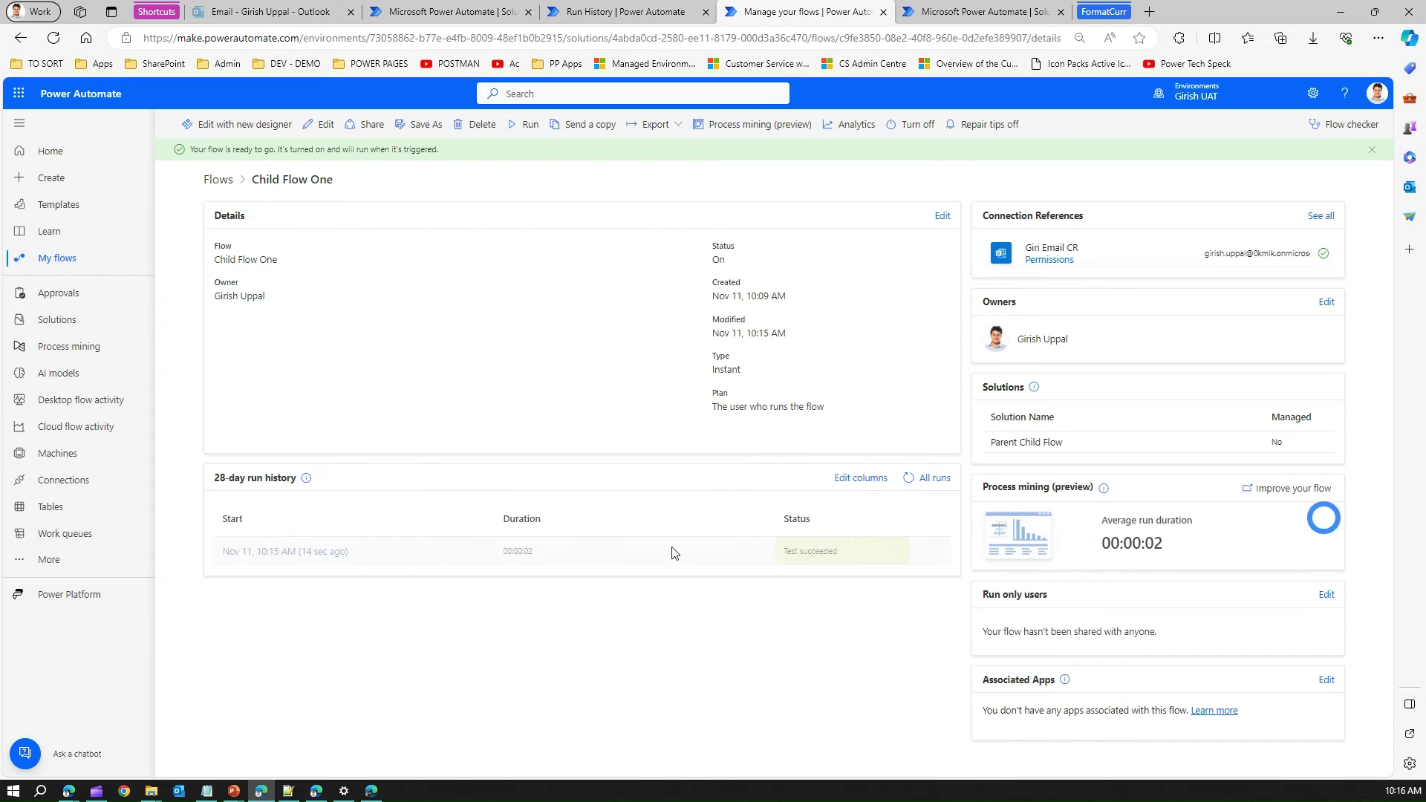
click(333, 561)
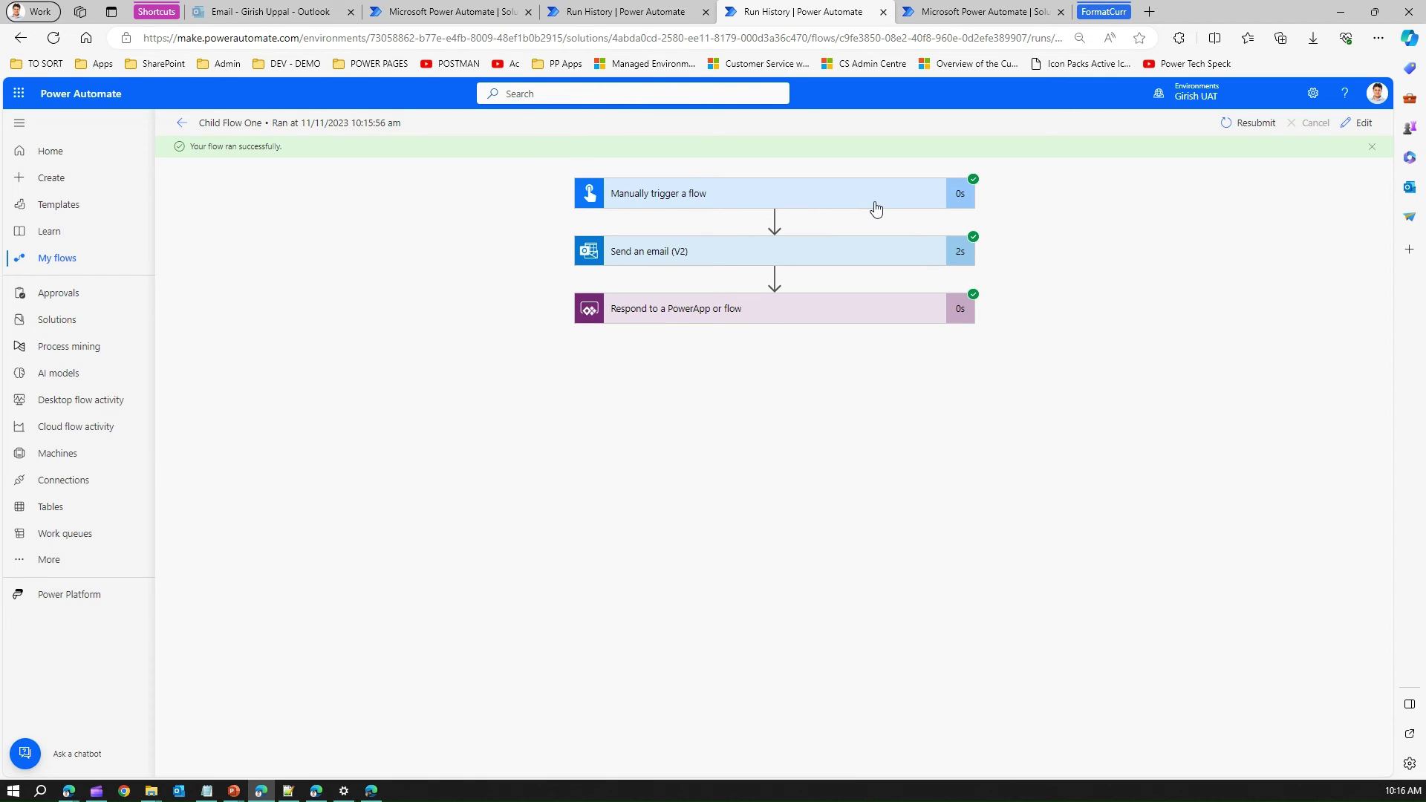
Expand the run's trigger, Send an email (V2) 'Hello', and Respond steps.
click(834, 197)
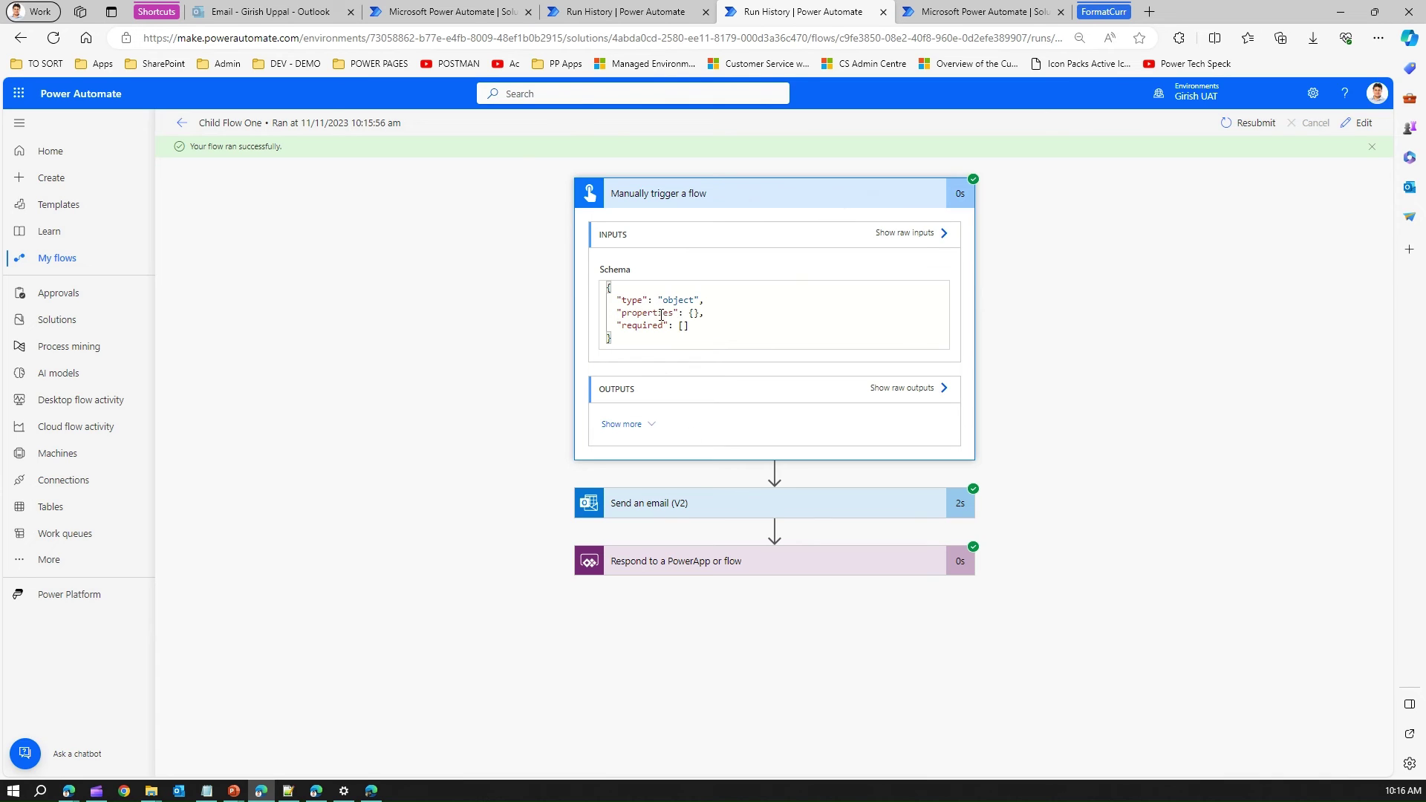
click(662, 505)
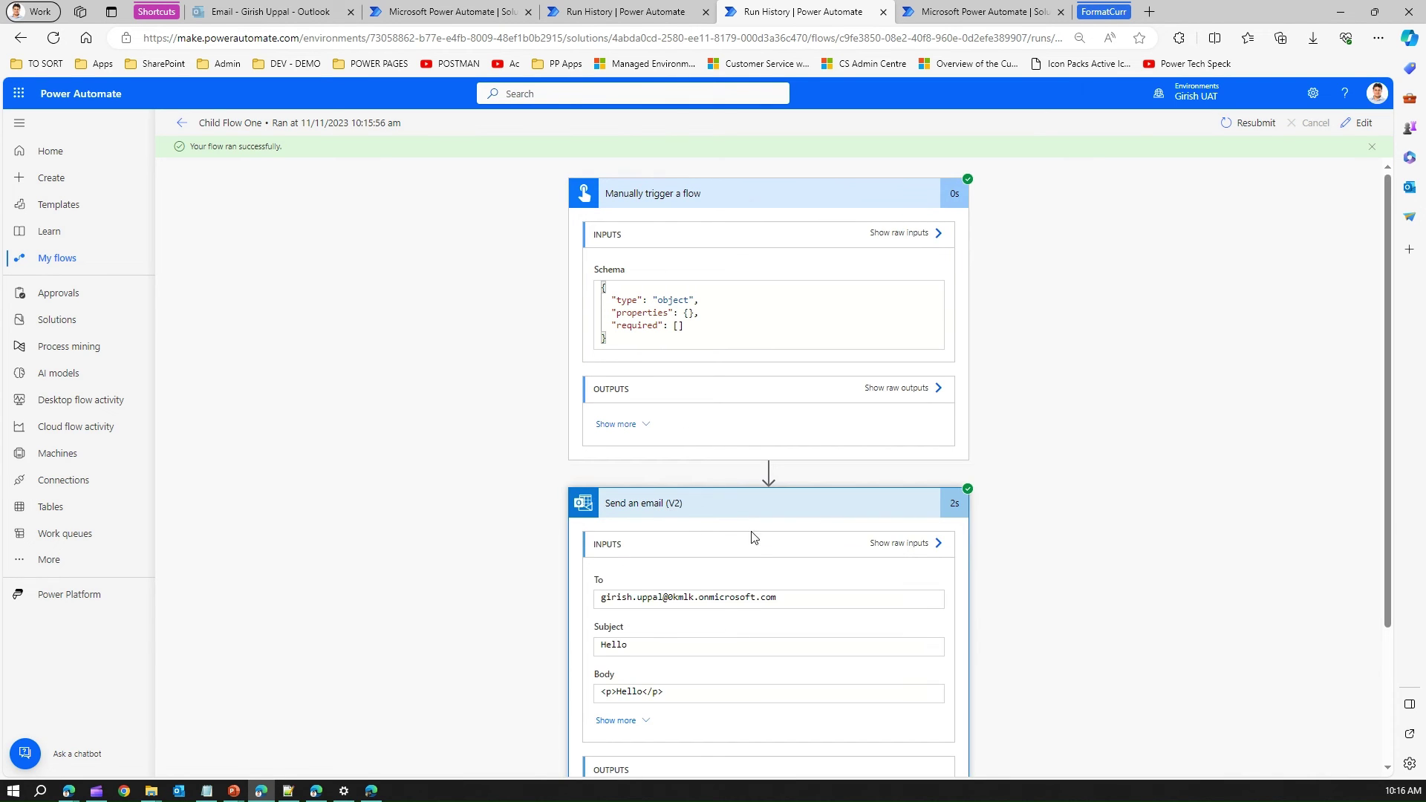
scroll(745, 557, down, 3)
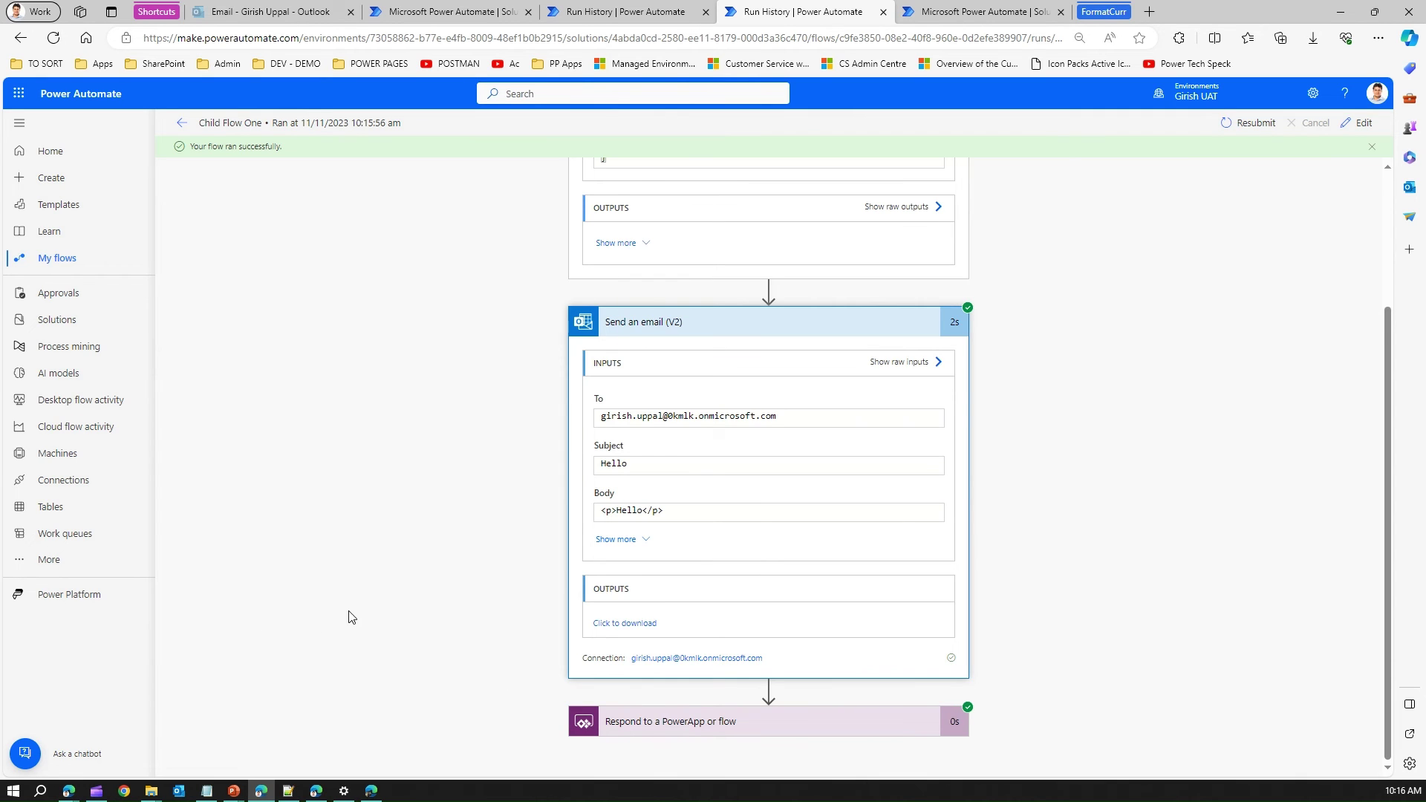
click(631, 721)
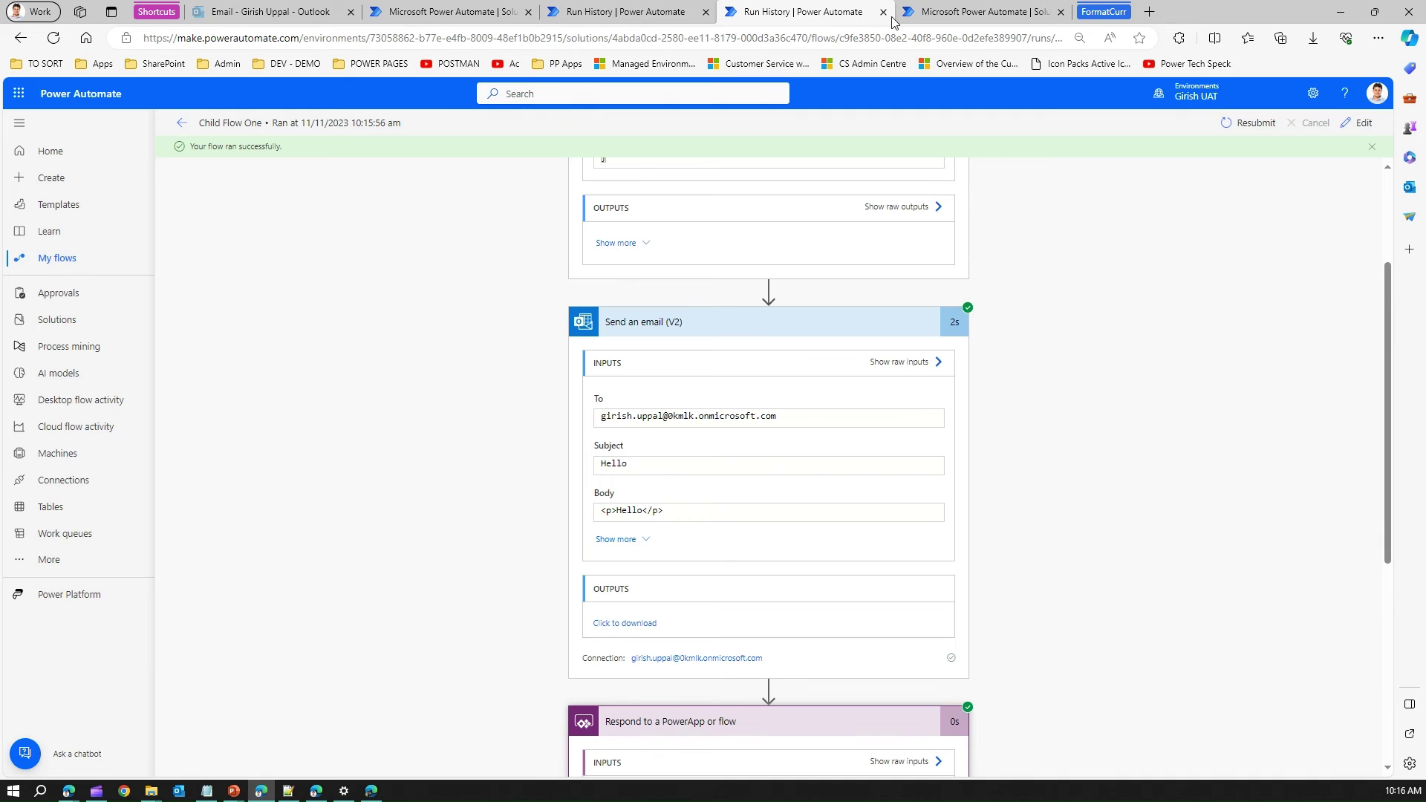
Read the new Hello email in the Outlook Inbox, then go back to Power Automate.
click(269, 12)
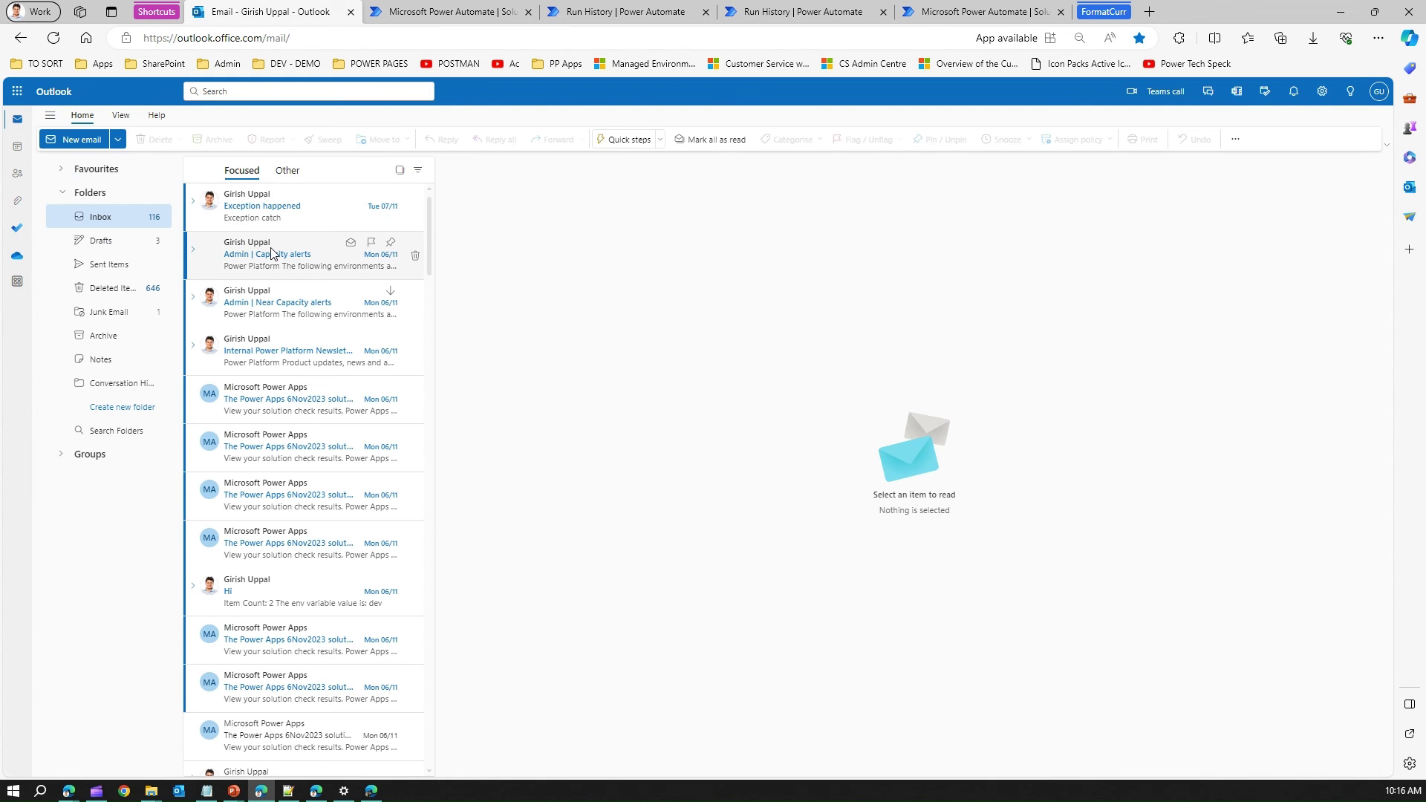
click(117, 233)
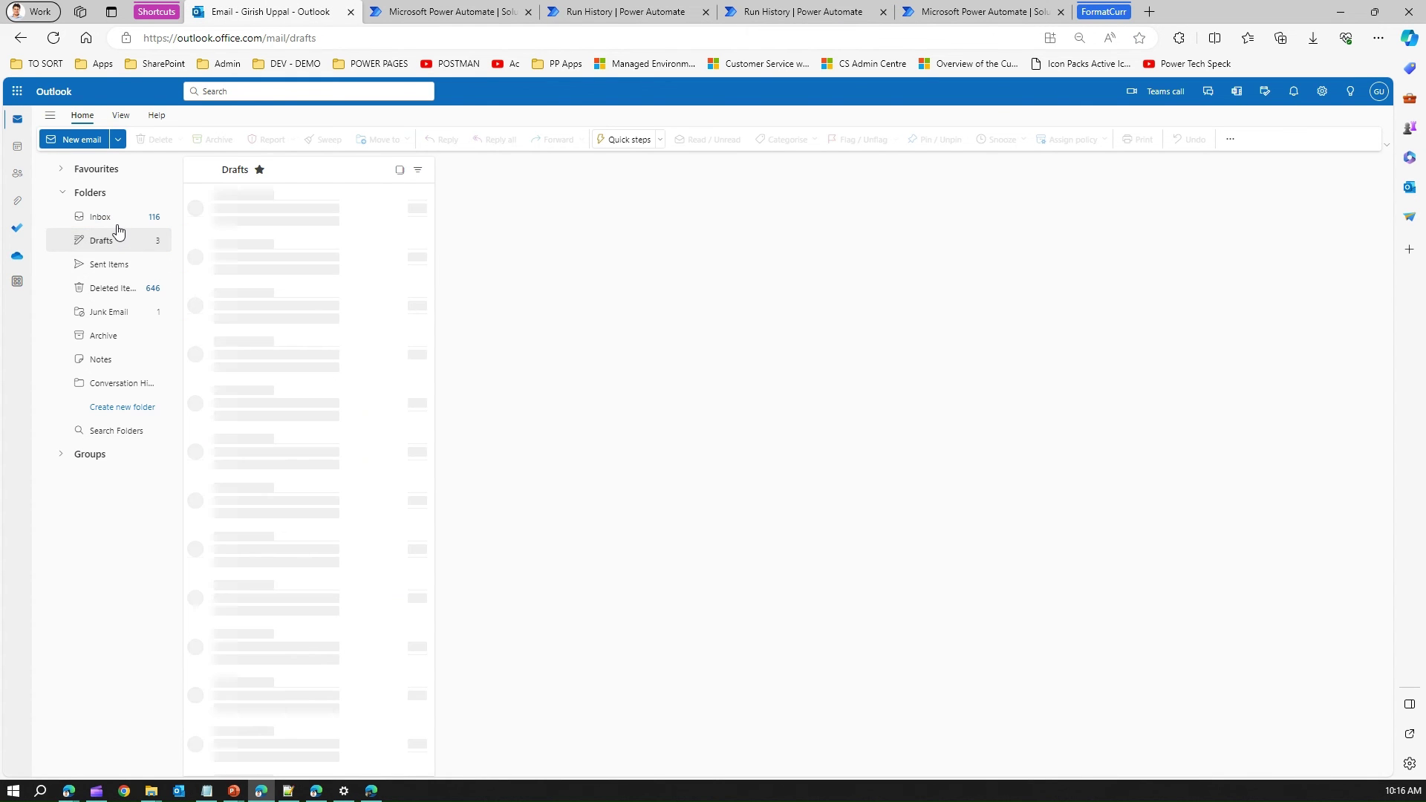
click(117, 225)
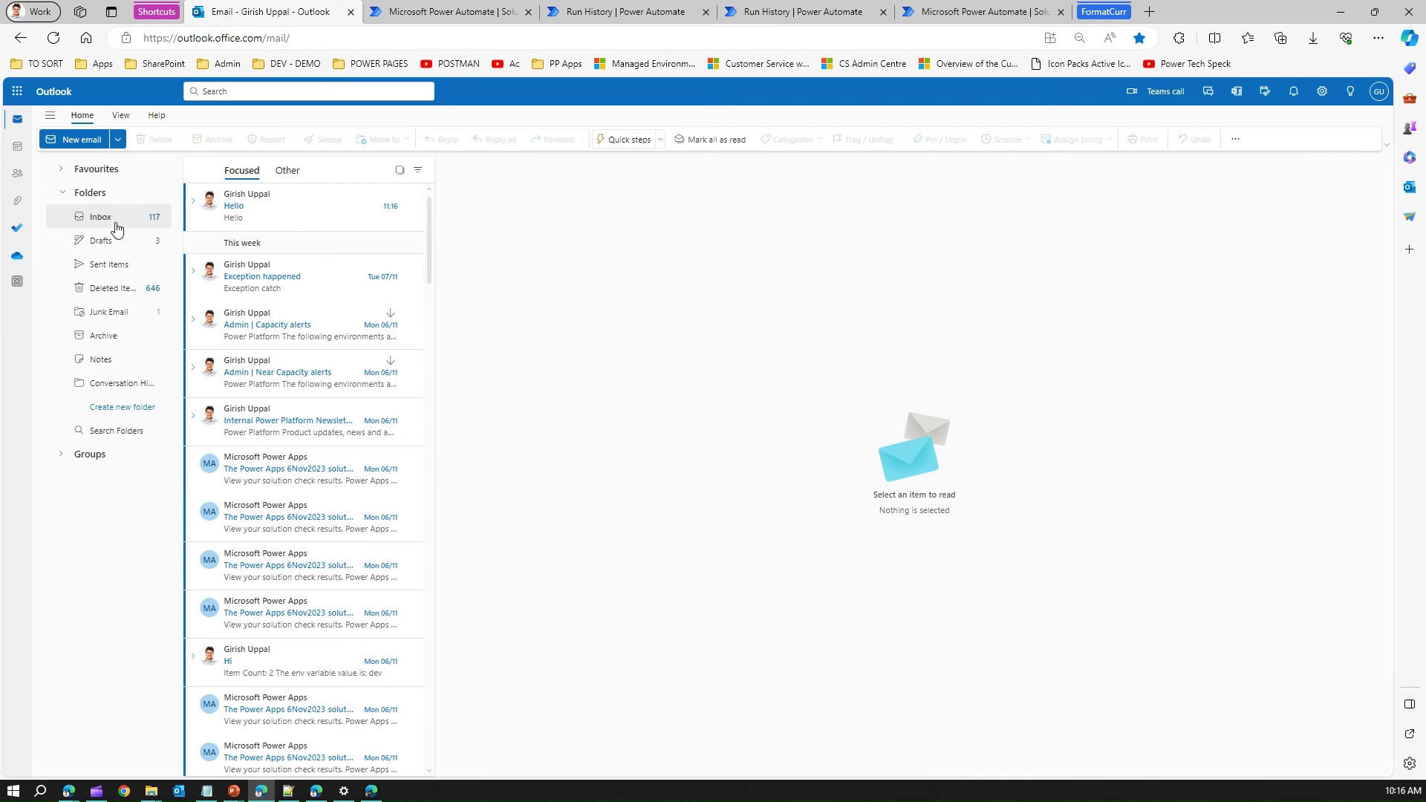
click(320, 223)
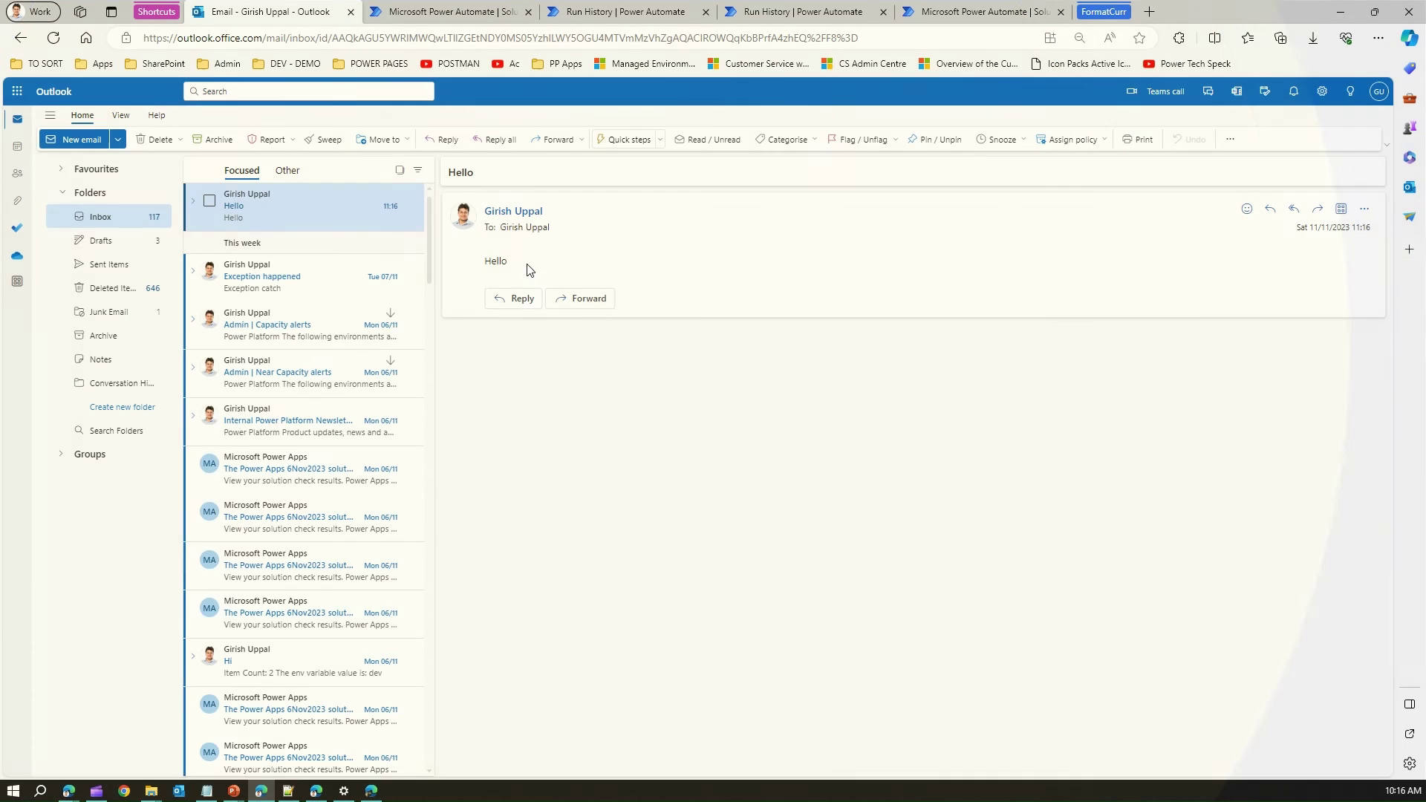
click(472, 6)
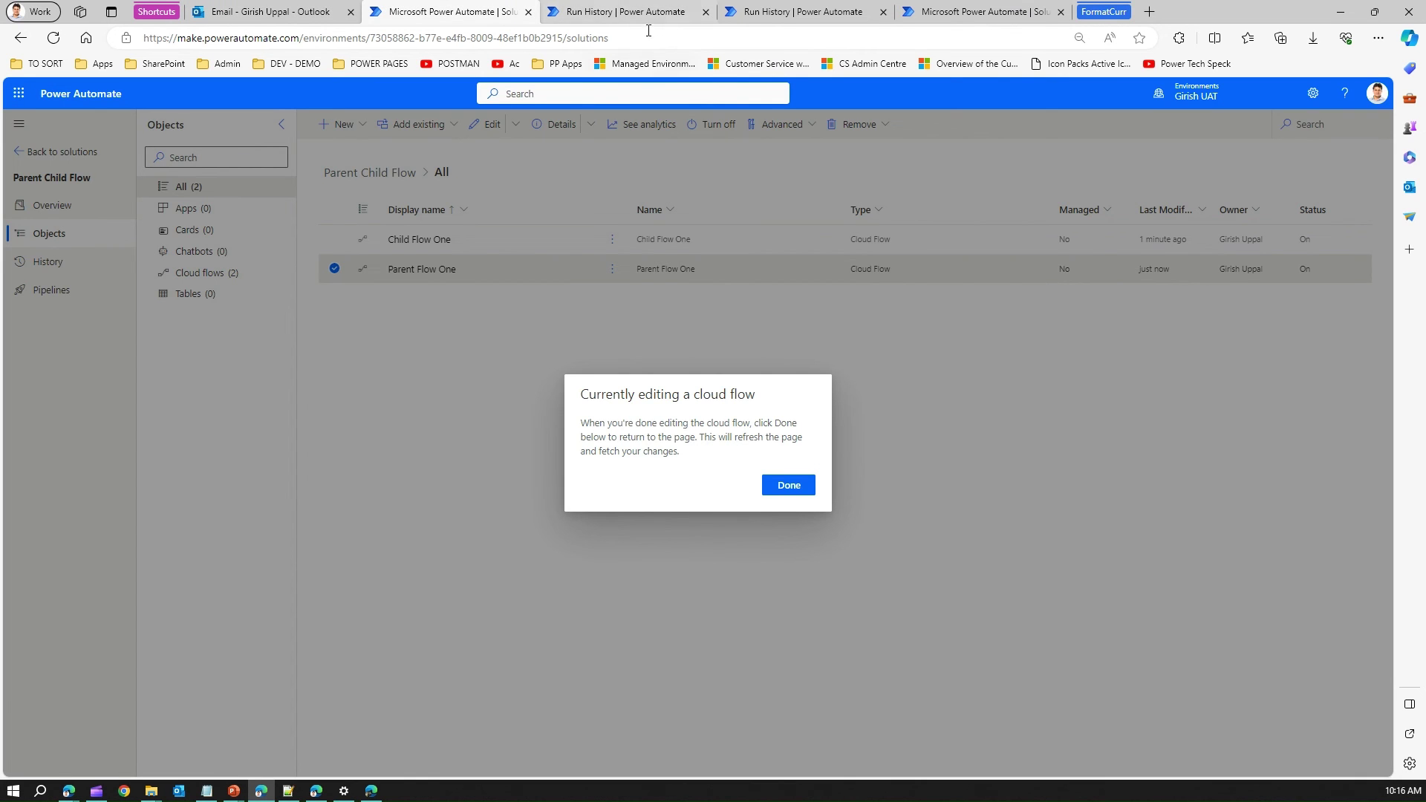
Go from Child Flow One's run view back to its details page.
click(628, 6)
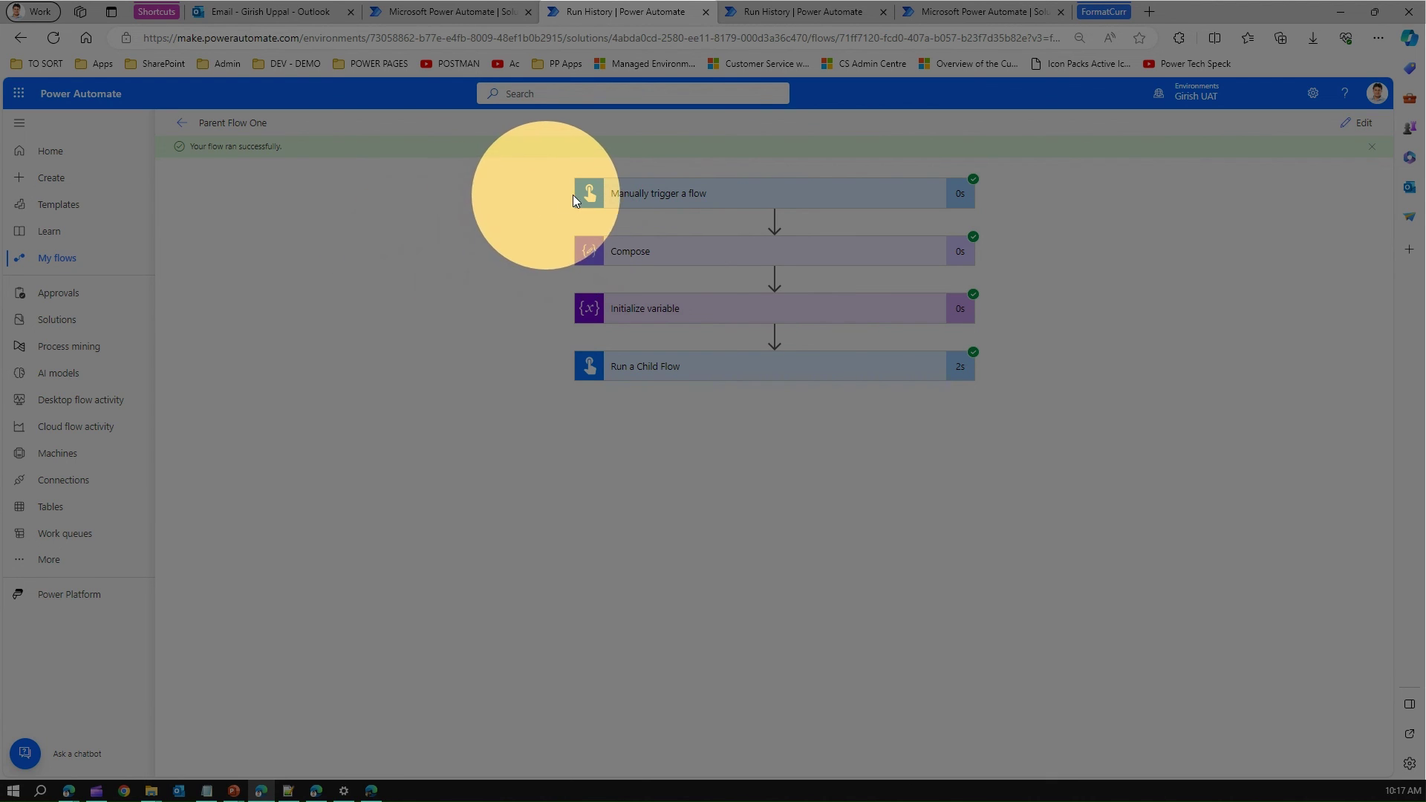
click(774, 12)
scroll(500, 245, up, 3)
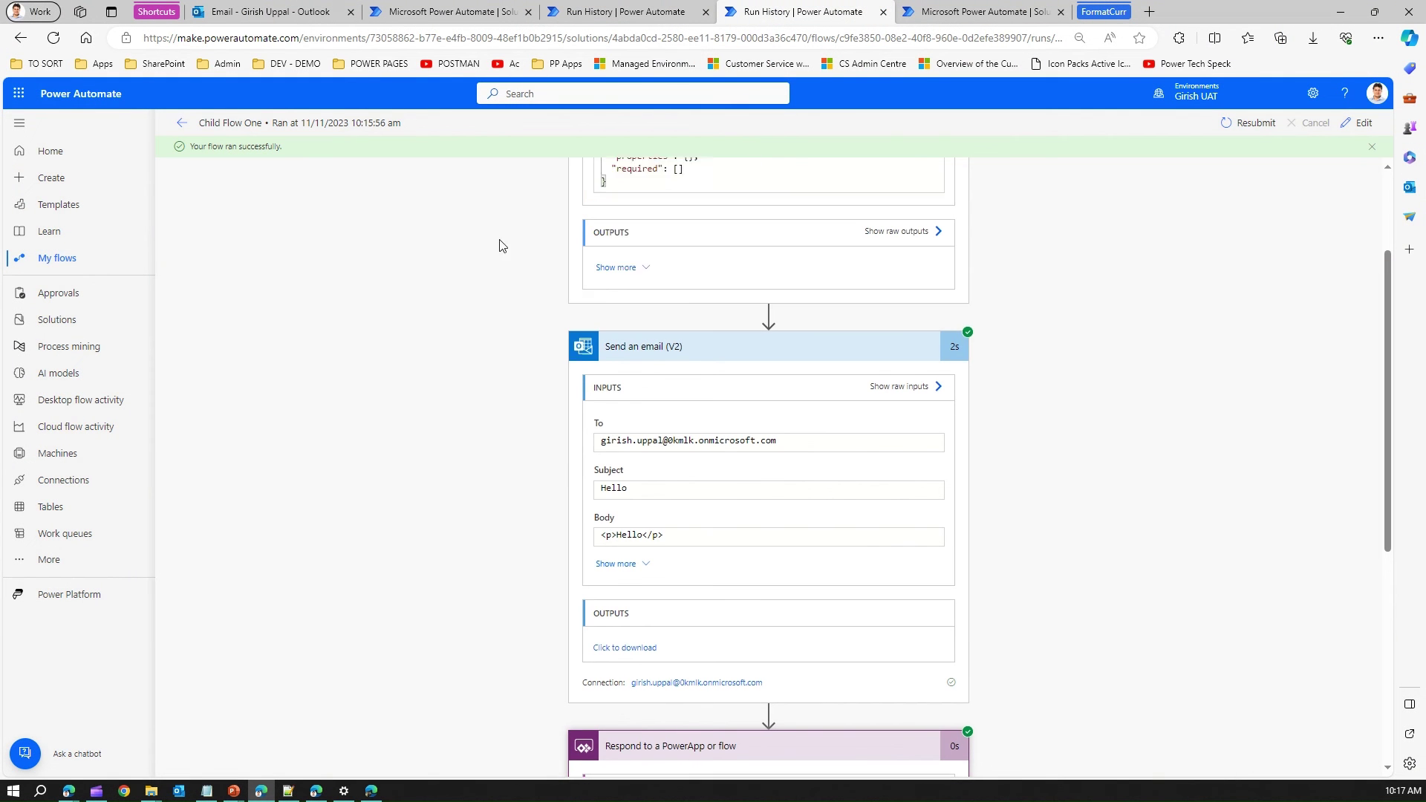
click(181, 122)
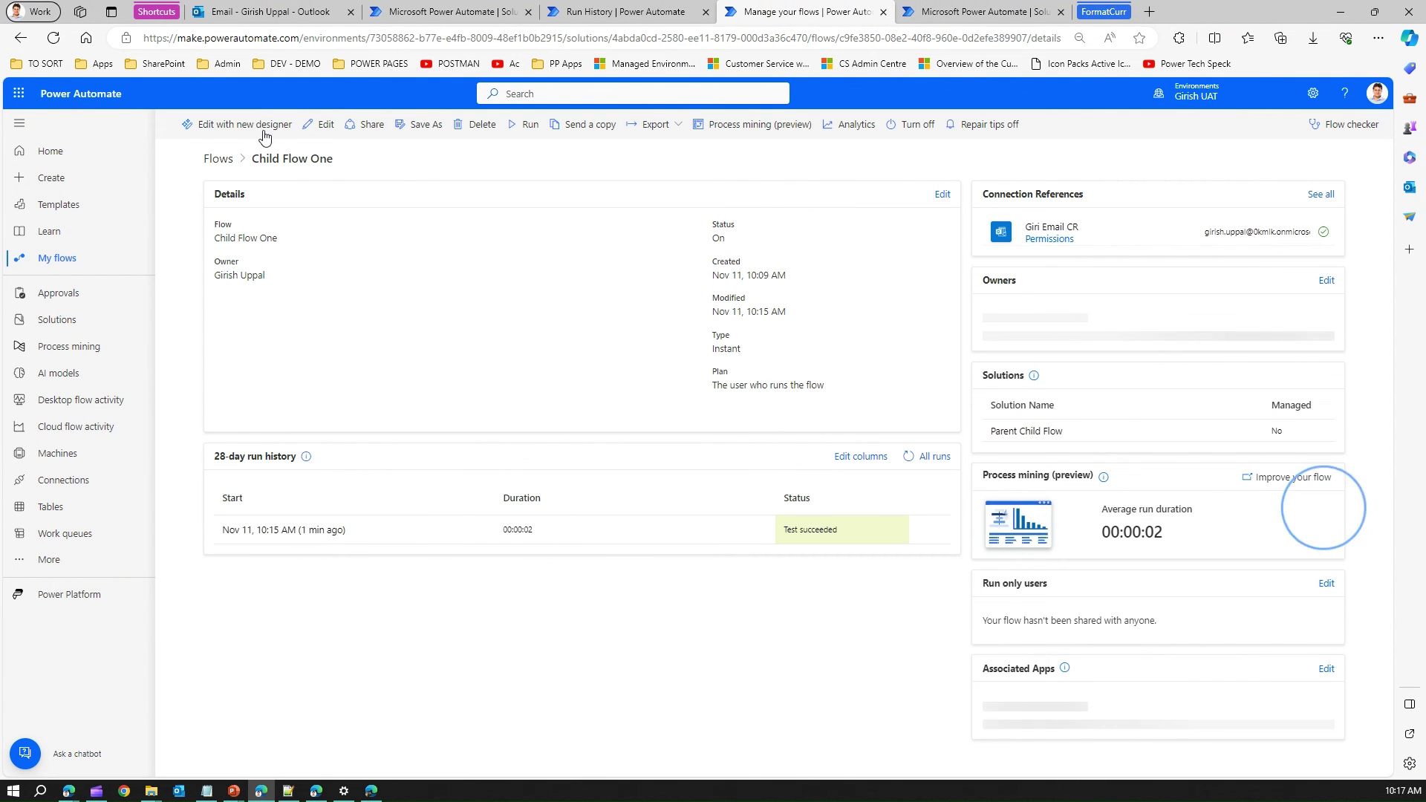
Open Child Flow One in the editor, then leave it without saving.
click(324, 125)
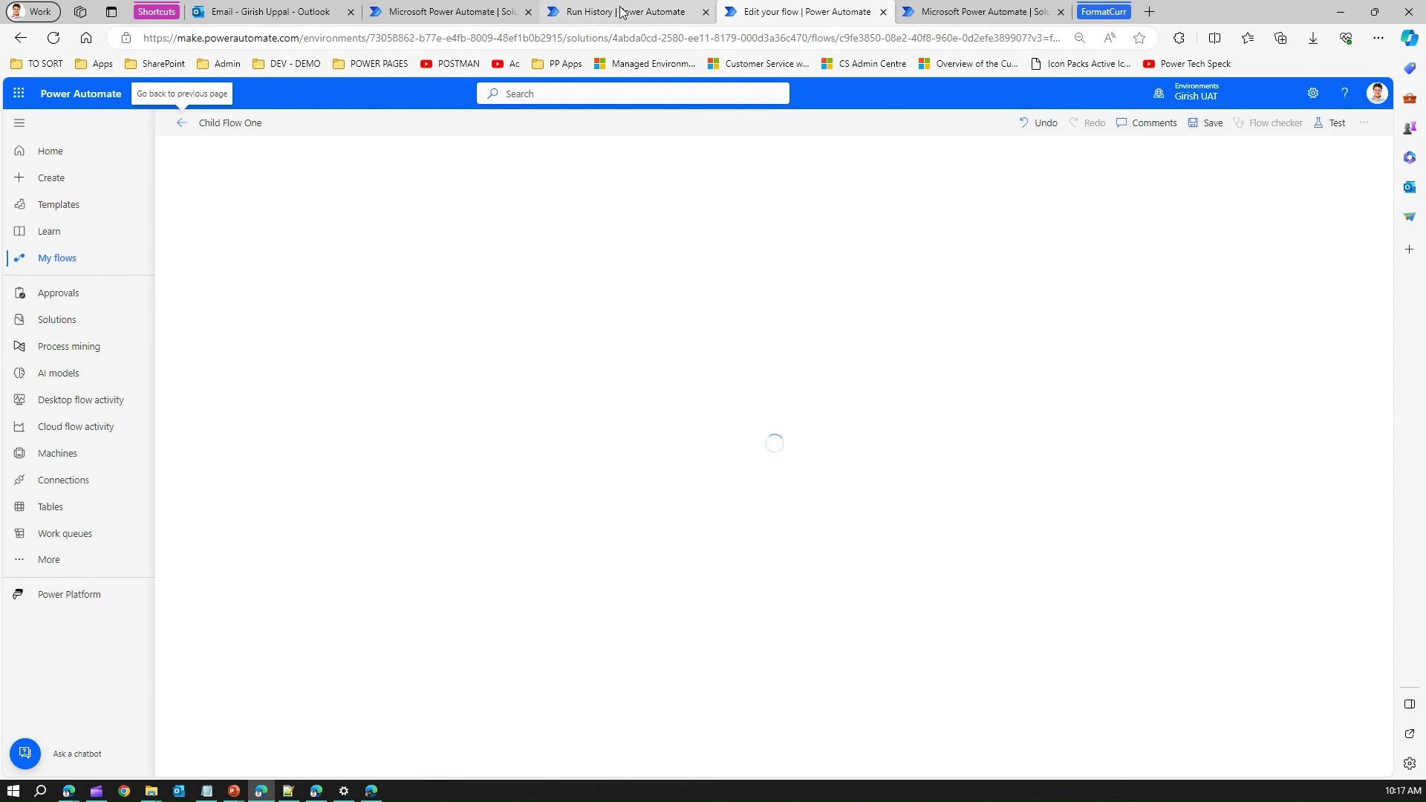
mouse_move(622, 9)
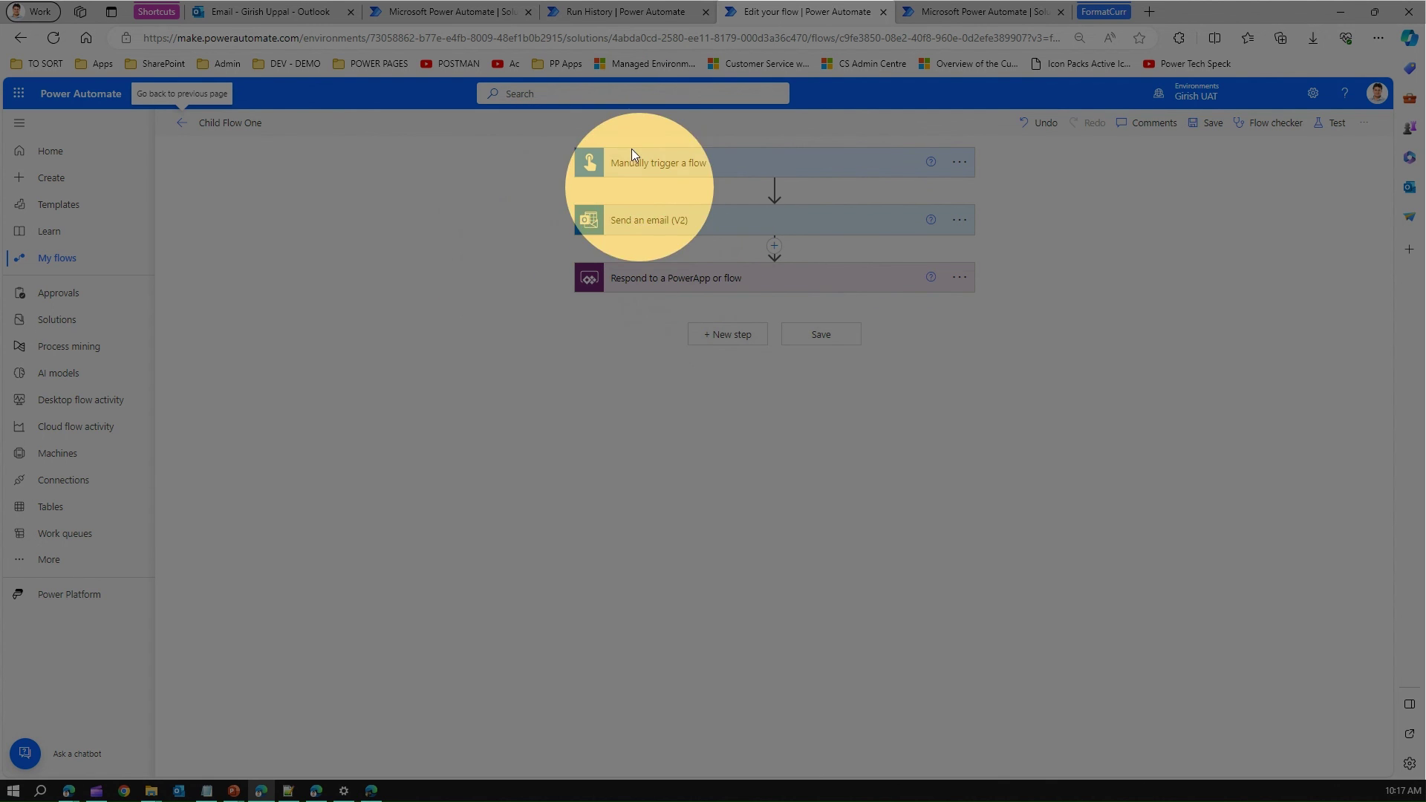
click(612, 9)
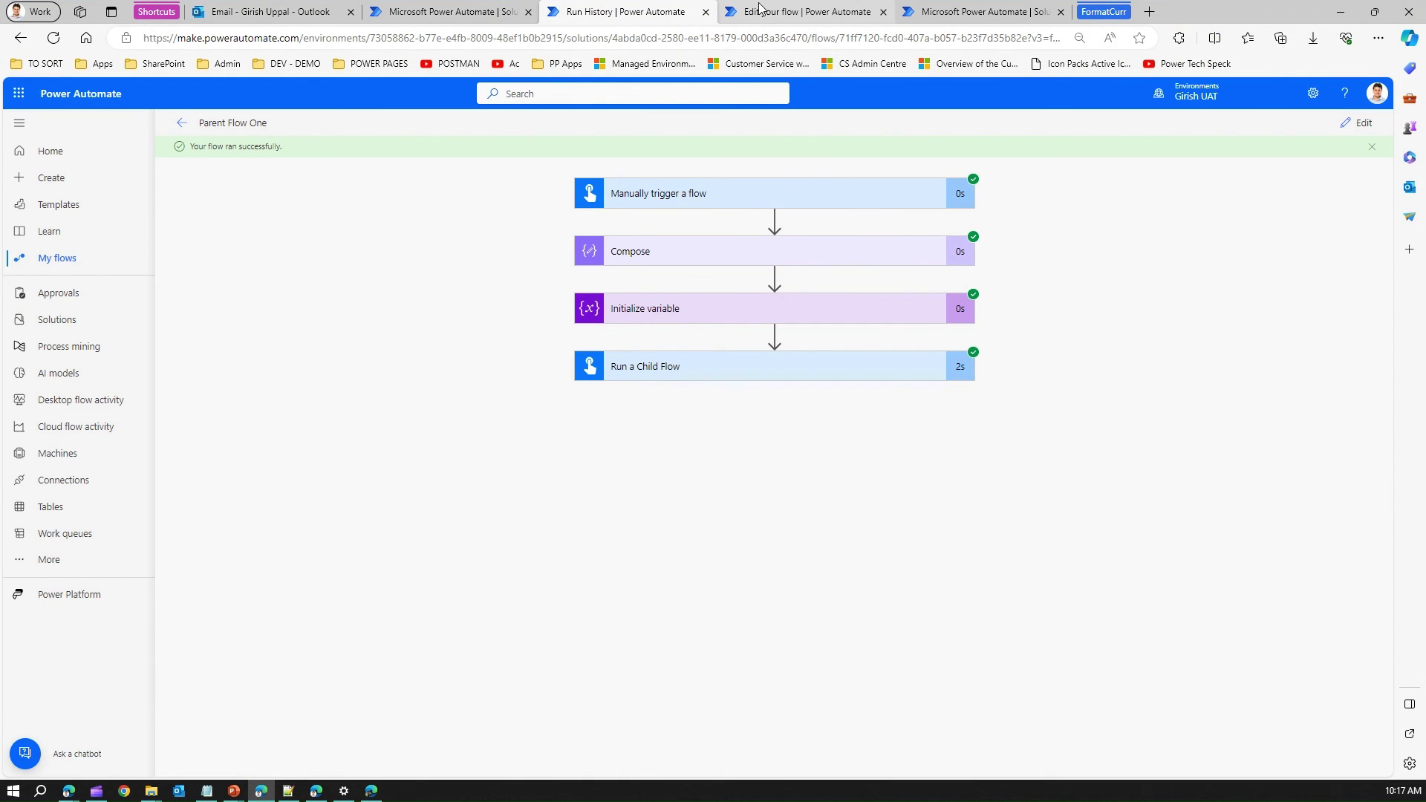
click(763, 11)
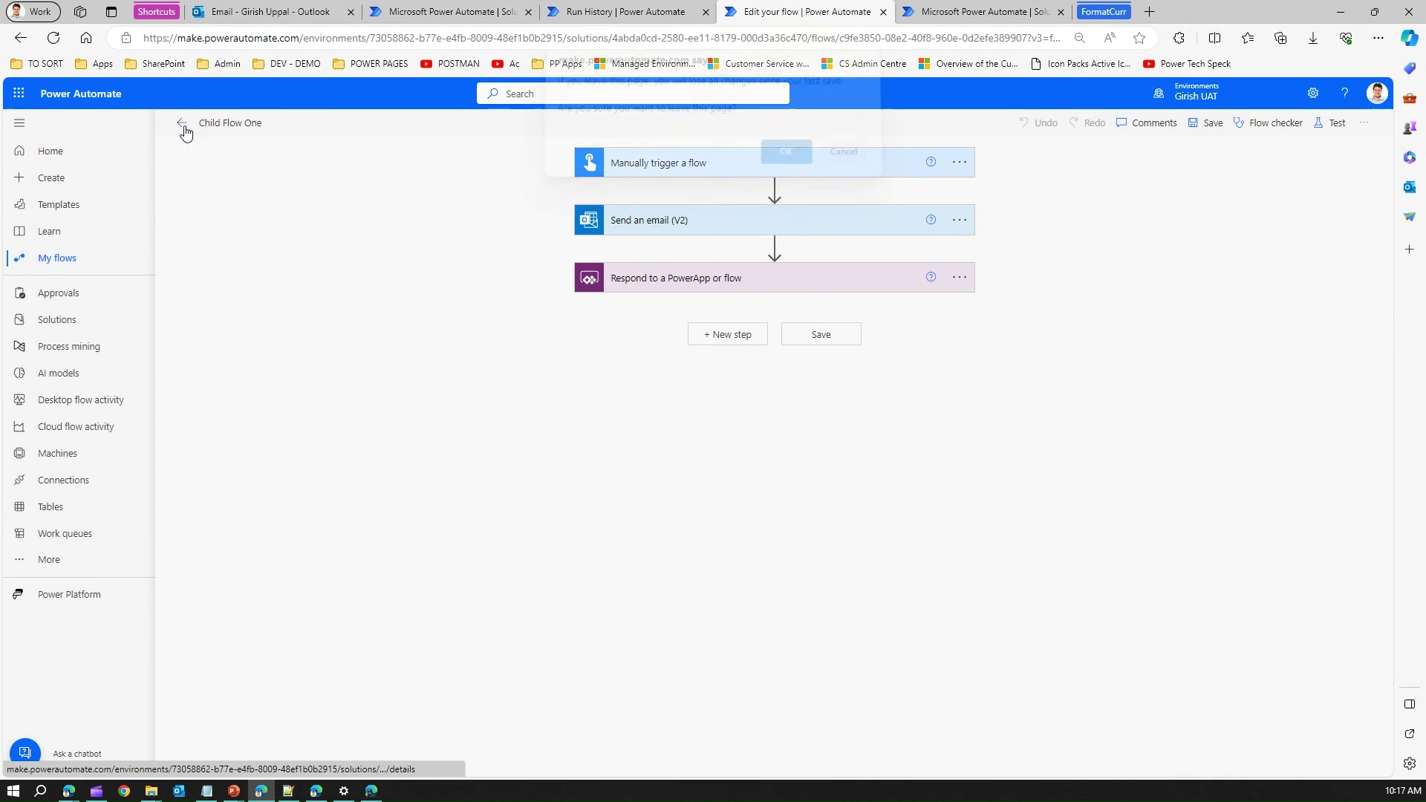
click(183, 125)
click(785, 159)
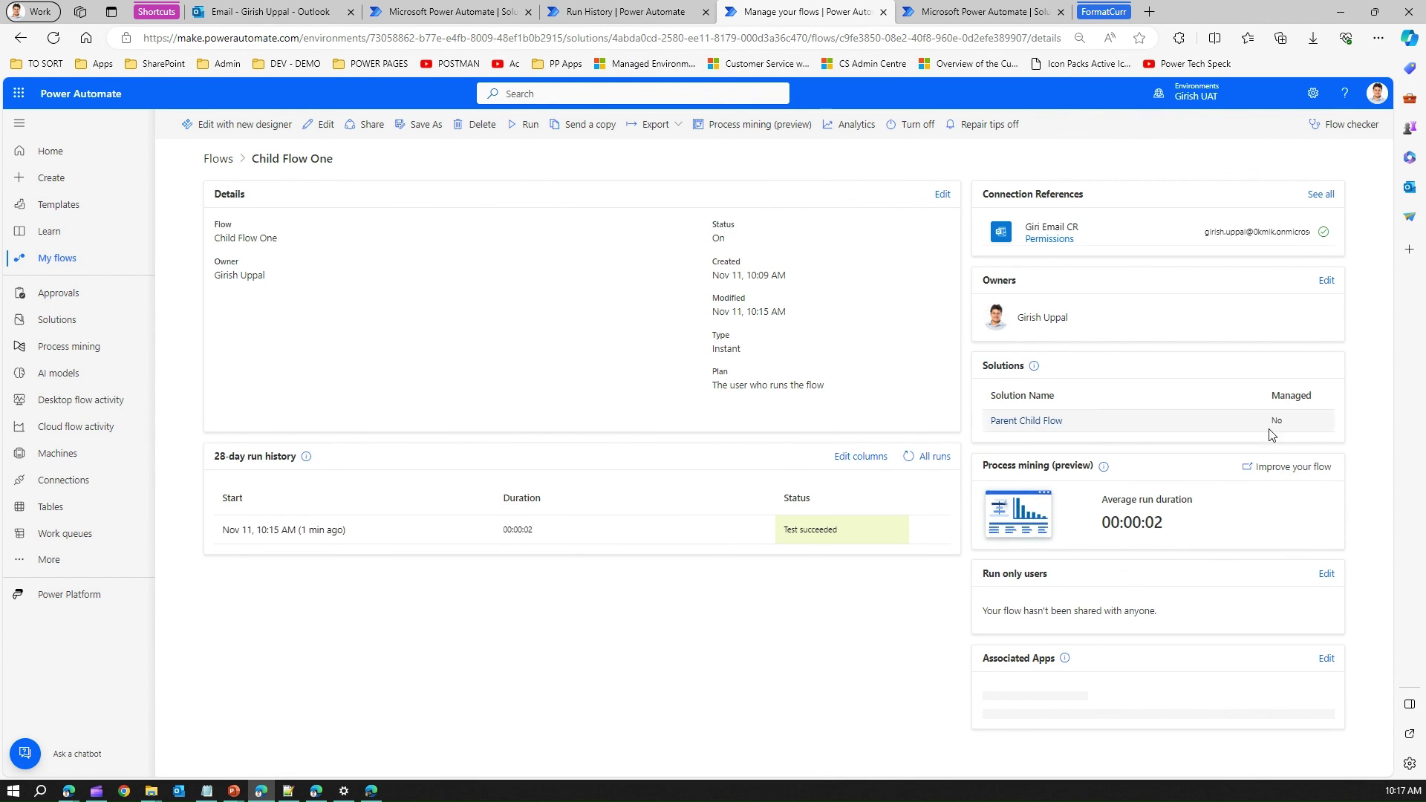
Confirm Child Flow One's run-only Outlook connection stays 'Use this connection', then view Parent Flow One's run.
click(1326, 574)
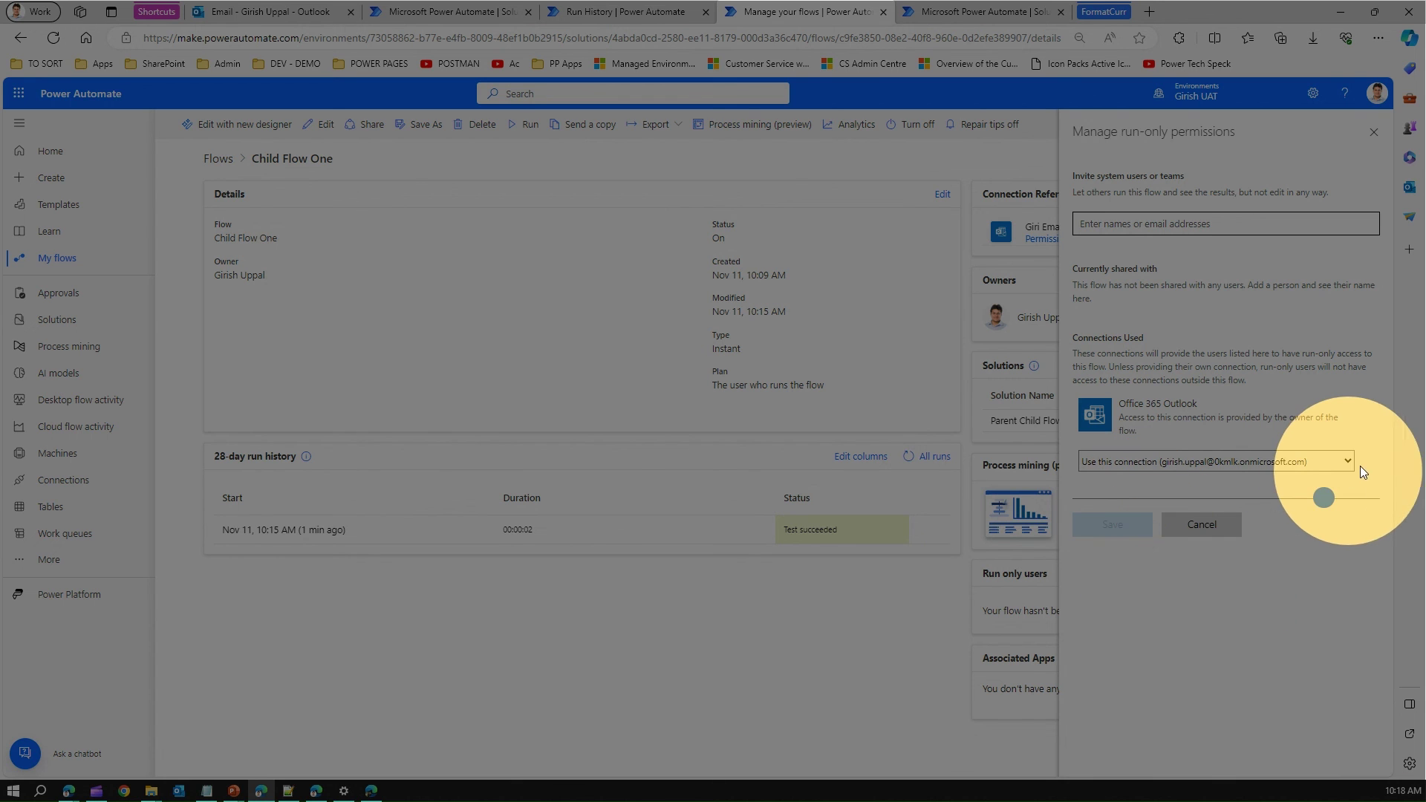
click(1345, 462)
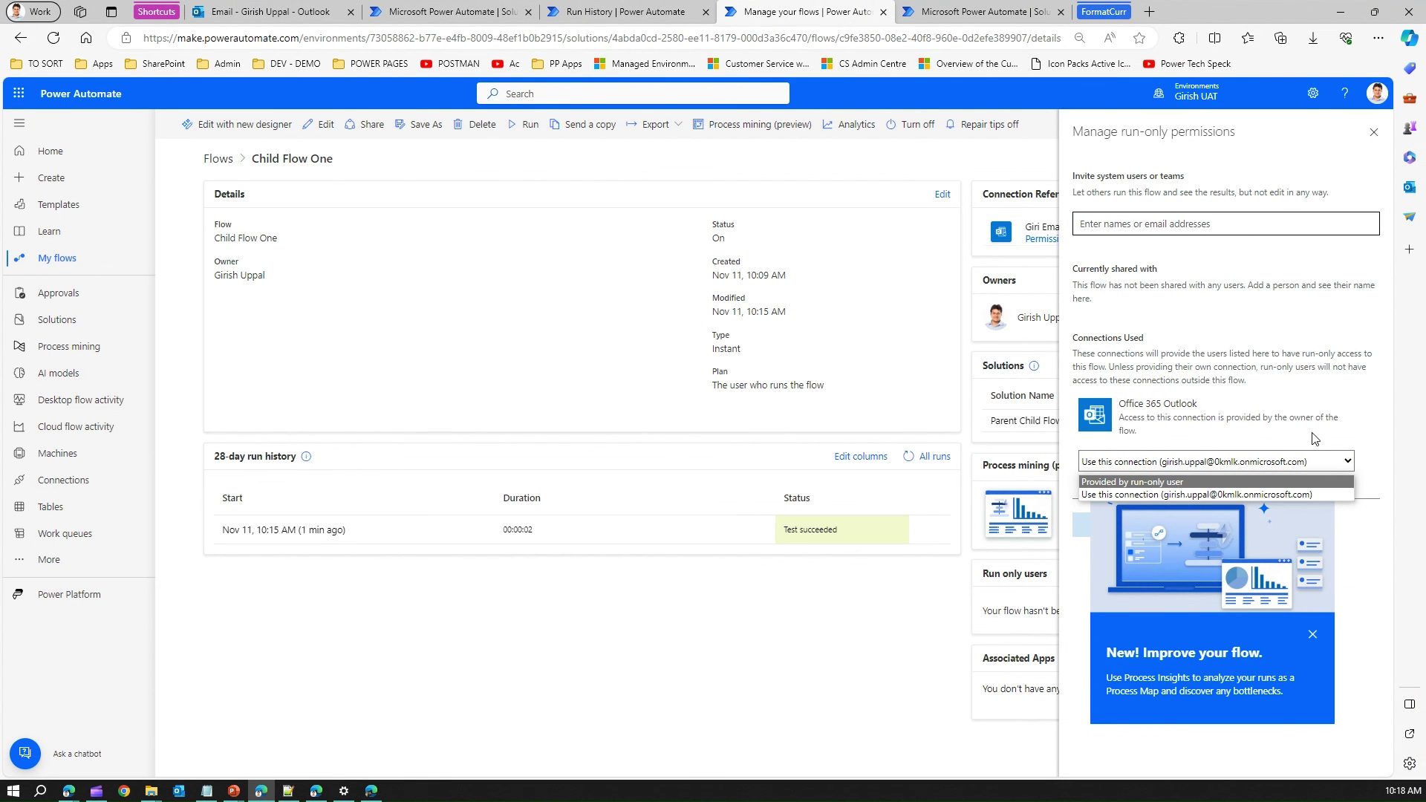
click(1320, 456)
click(622, 13)
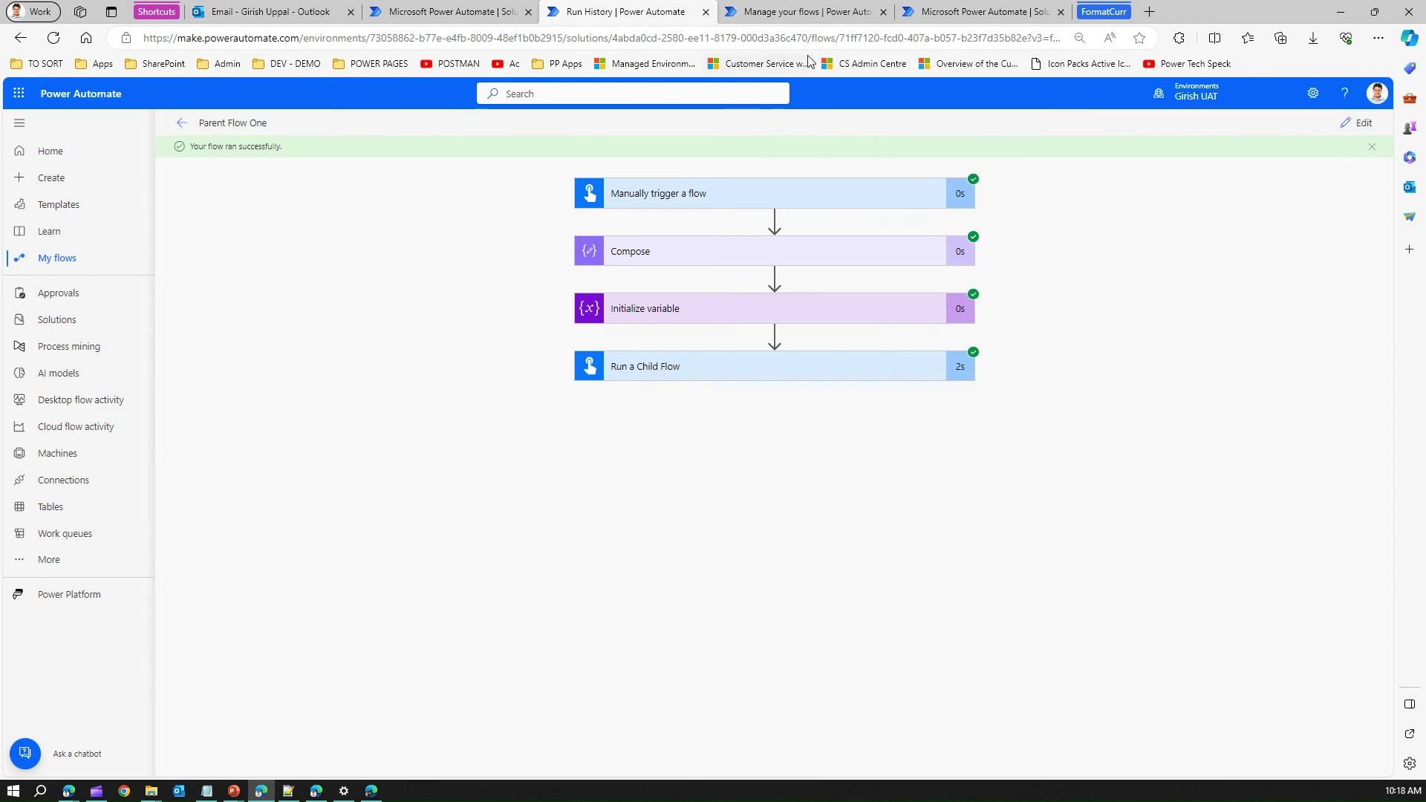